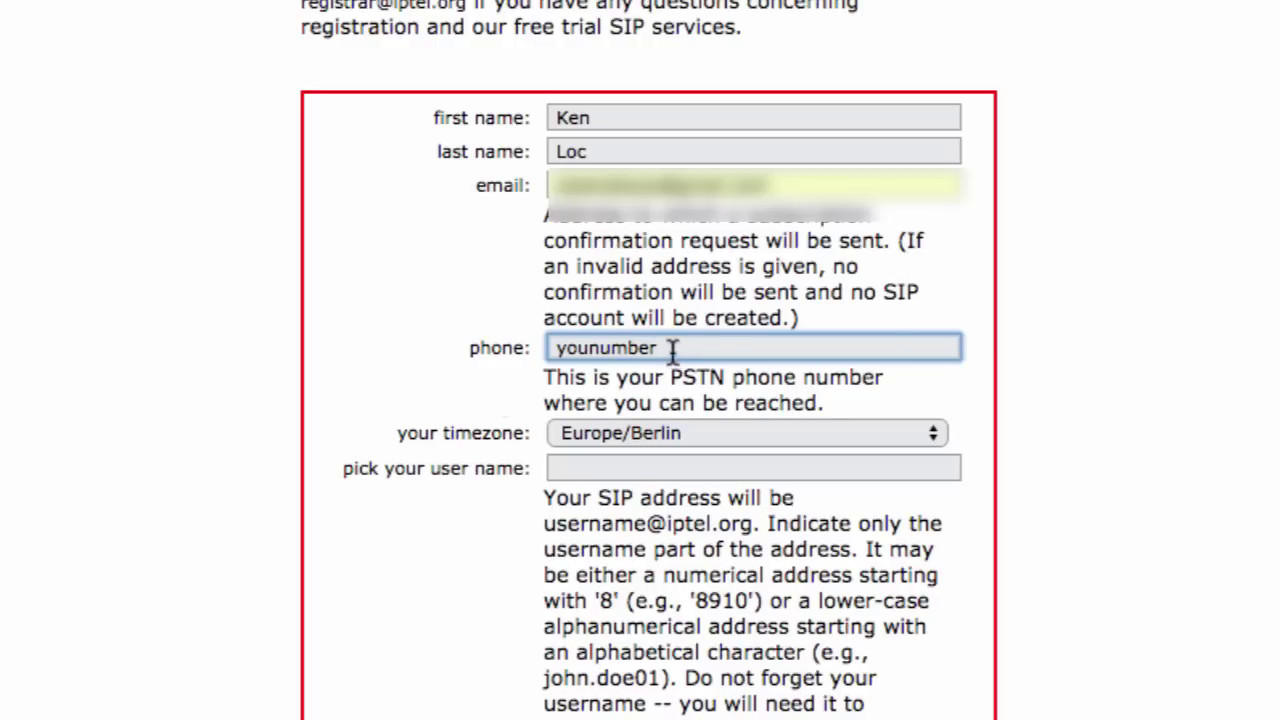
- Clear the phone field and enter the chosen SIP user name
key("BackSpace")
key("BackSpace")
key("BackSpace")
key("BackSpace")
key("BackSpace")
left_click(495, 359)
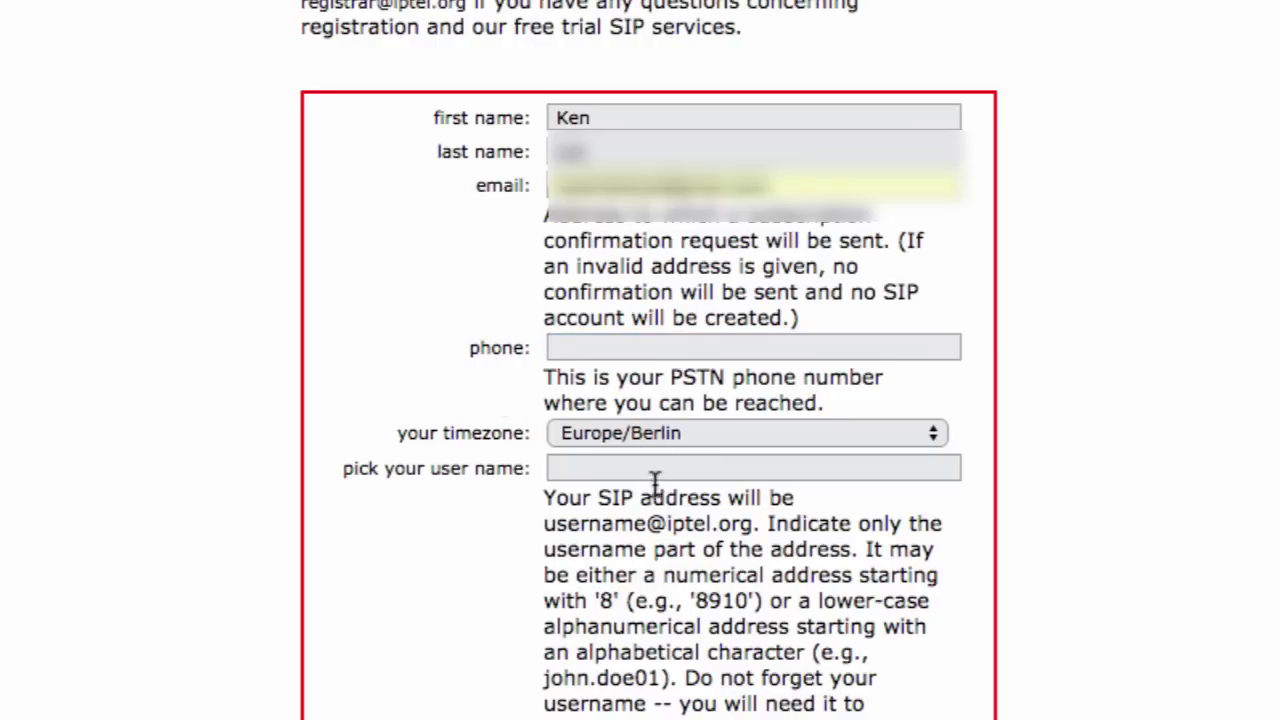
scroll(592, 410, "down", 1)
left_click(632, 429)
type("zzkenjilocz")
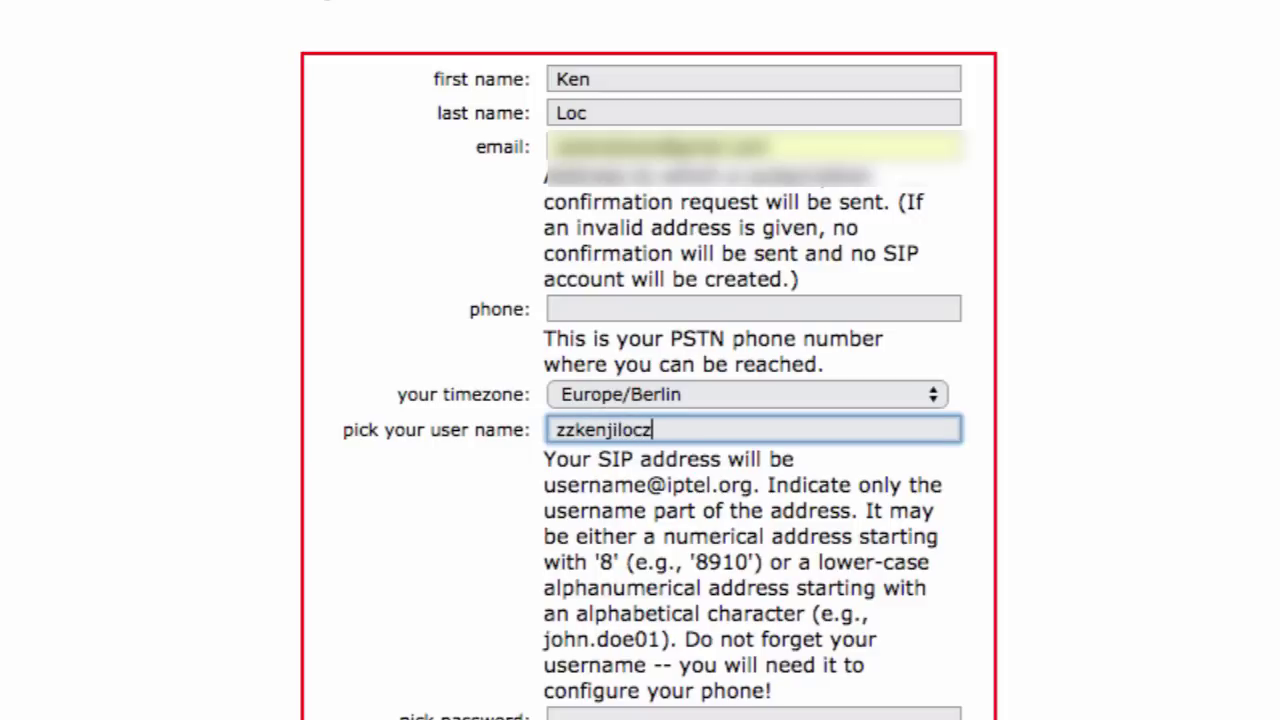
left_click(491, 506)
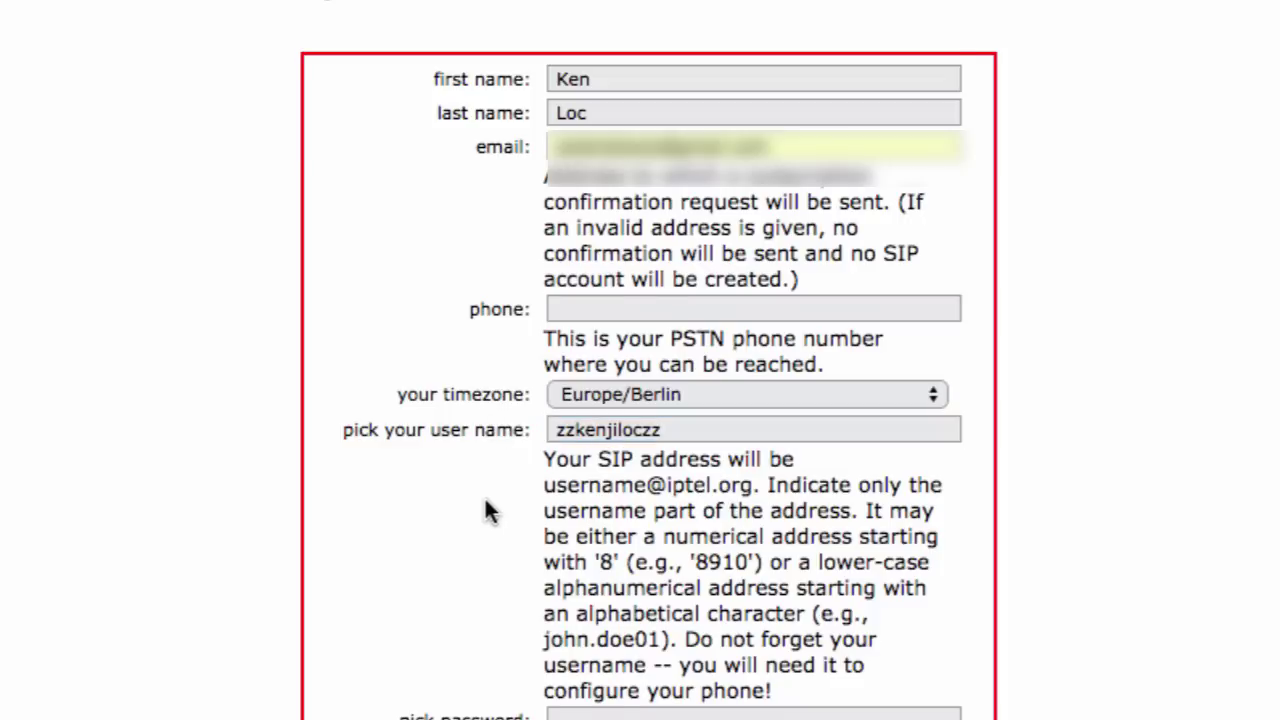
scroll(483, 520, "down", 4)
scroll(483, 520, "down", 1)
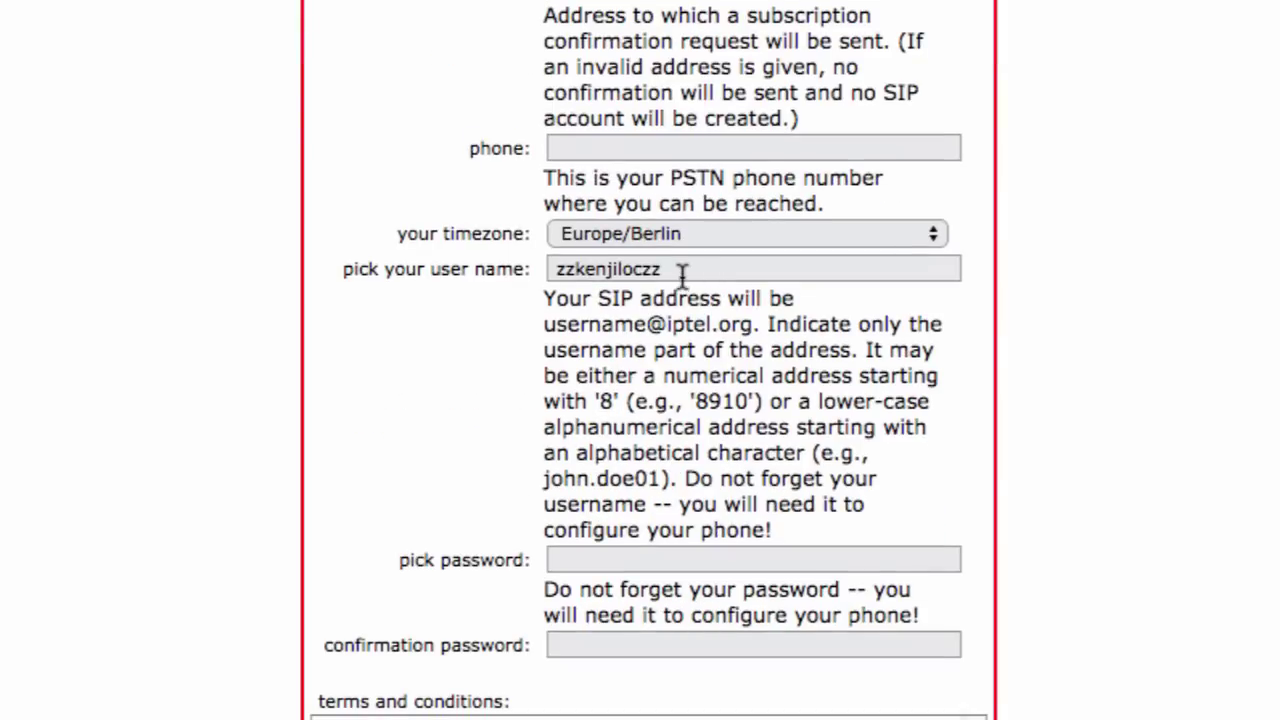
scroll(631, 457, "down", 1)
- Enter and confirm the password, accept the terms, and submit the registration
left_click(586, 556)
type("a")
left_click(598, 636)
scroll(418, 583, "down", 5)
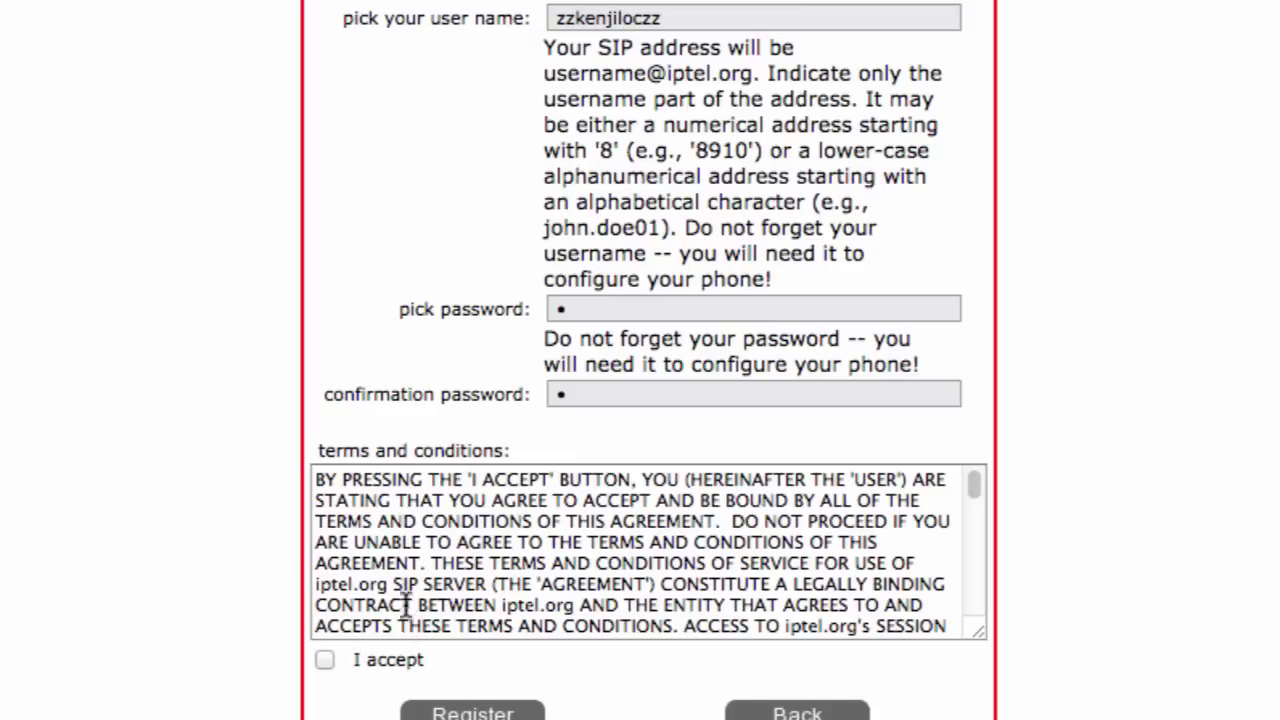
left_click(325, 659)
scroll(448, 514, "down", 3)
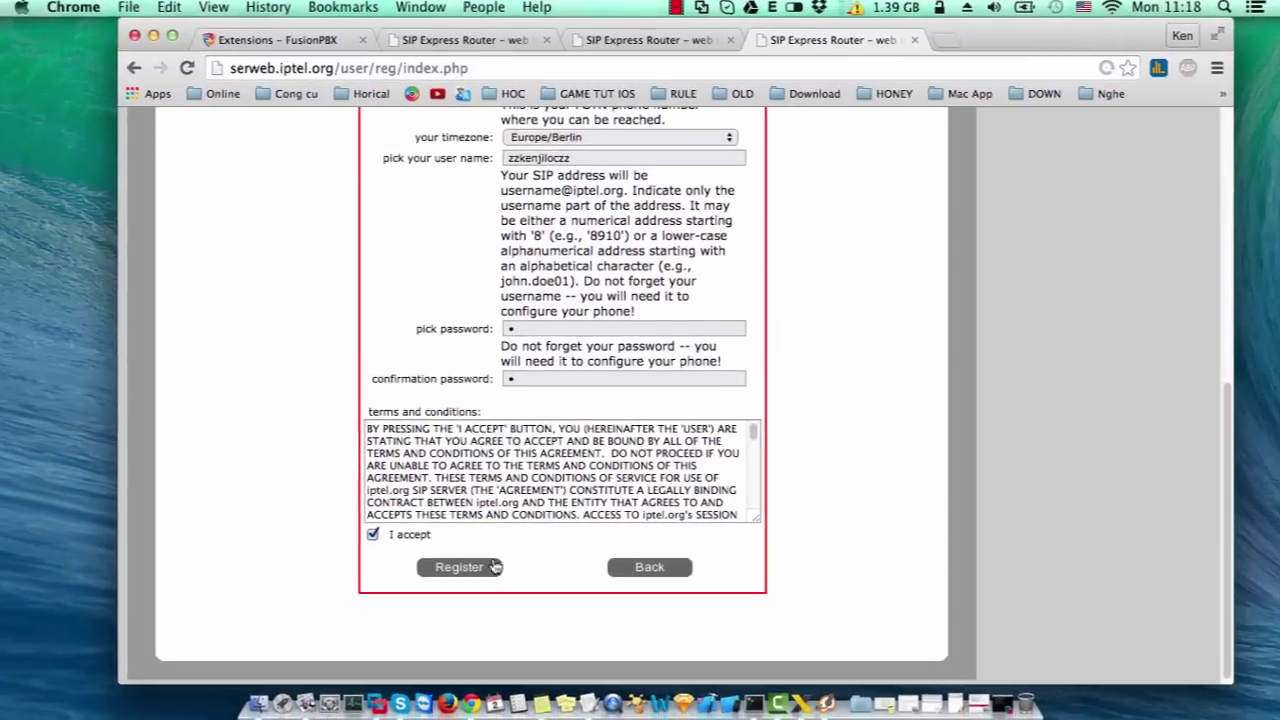
left_click(494, 567)
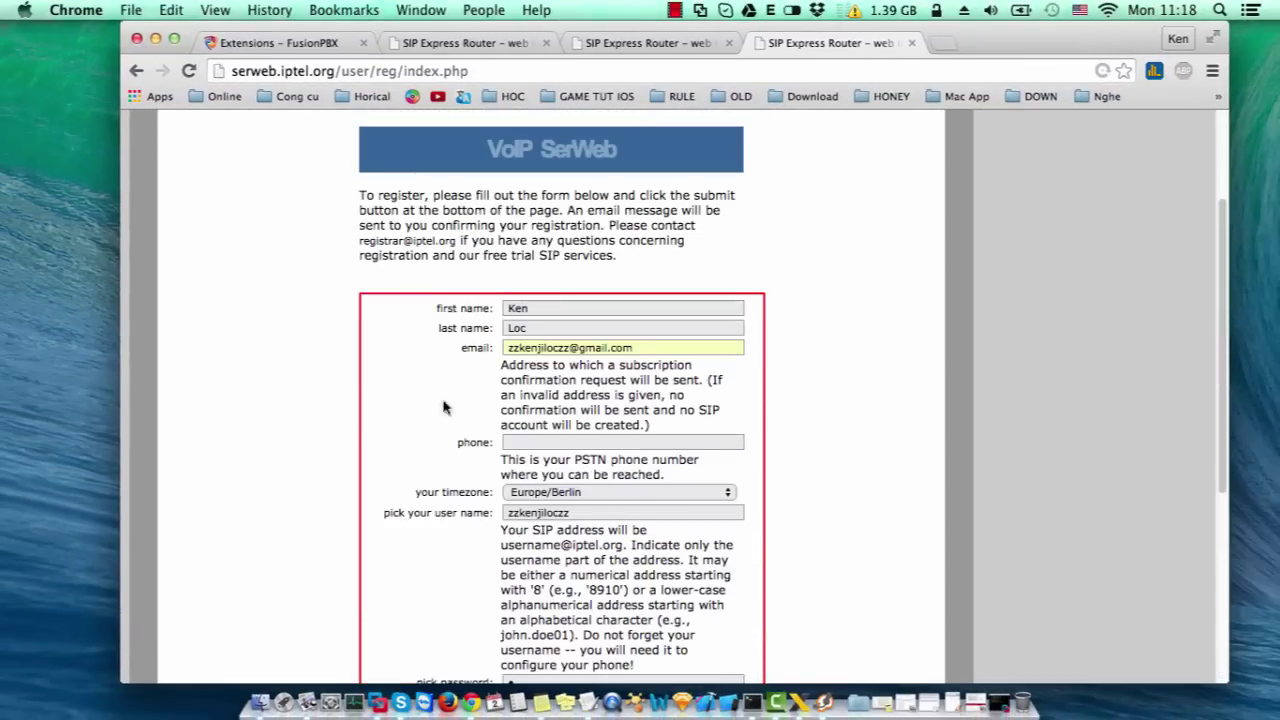
- Open the Install_Fusionpbx.pdf guide in Preview from its recent documents
right_click(306, 700)
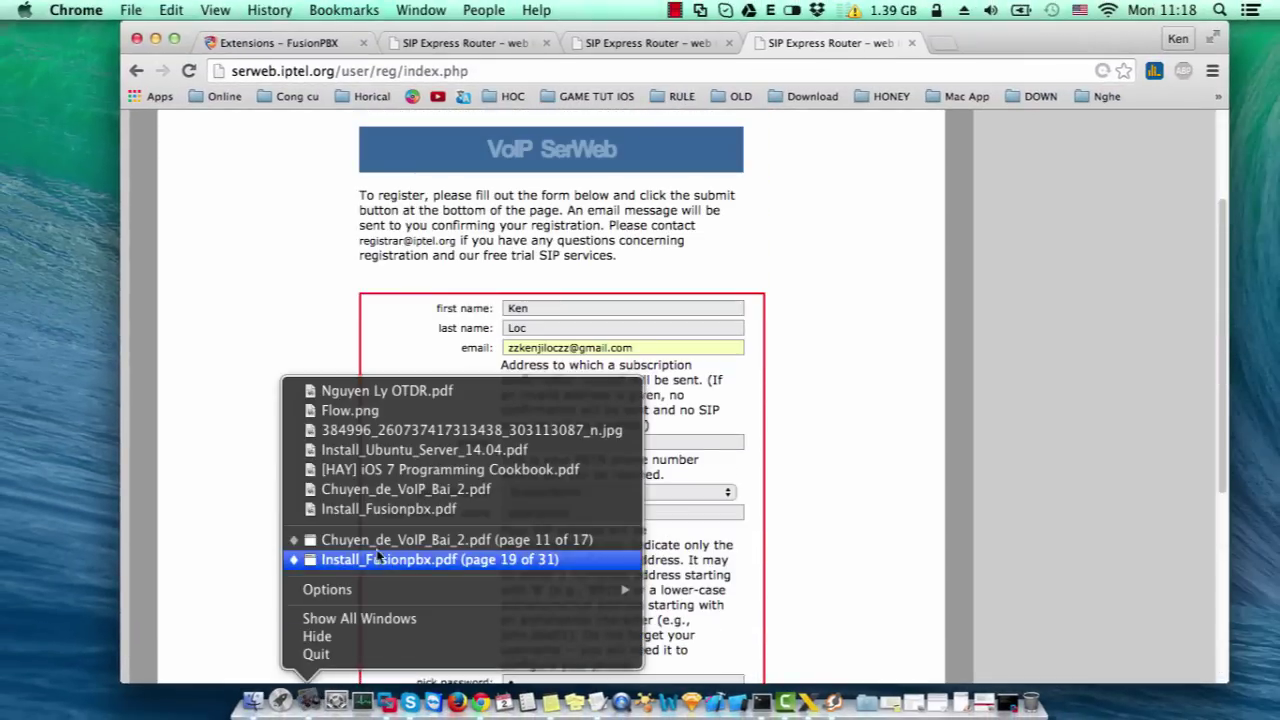
left_click(405, 562)
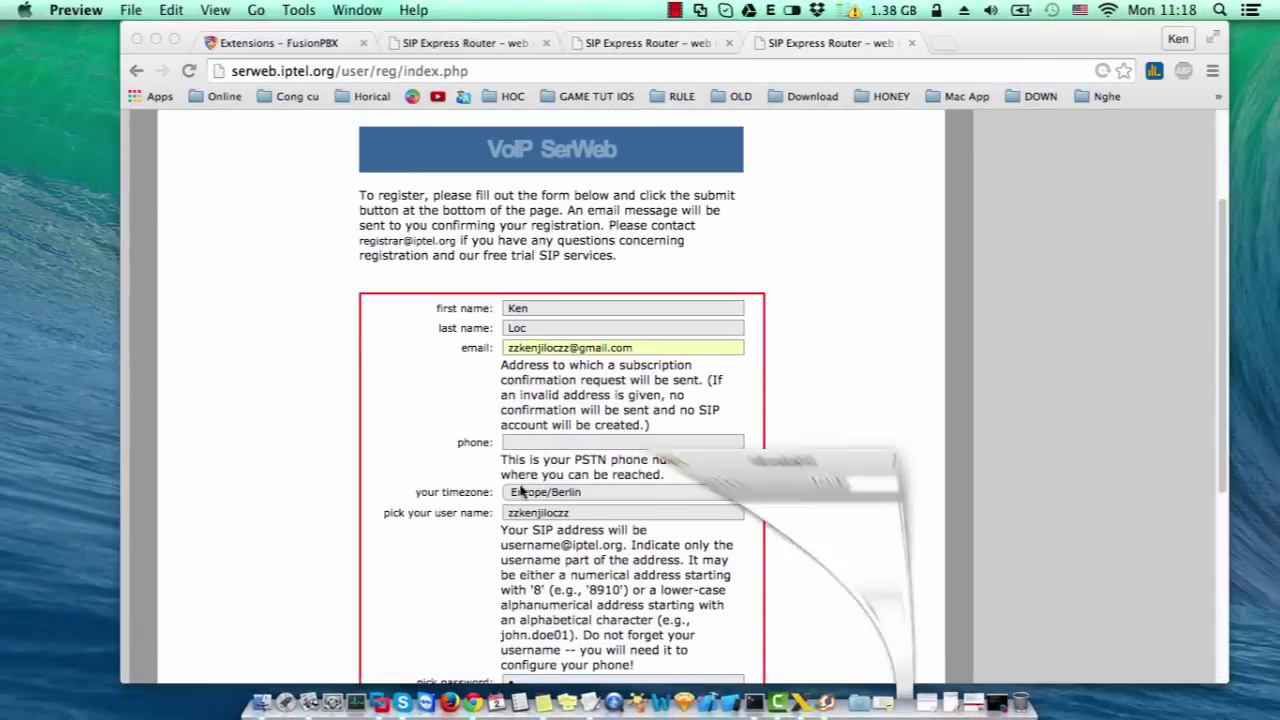
scroll(521, 483, "up", 15)
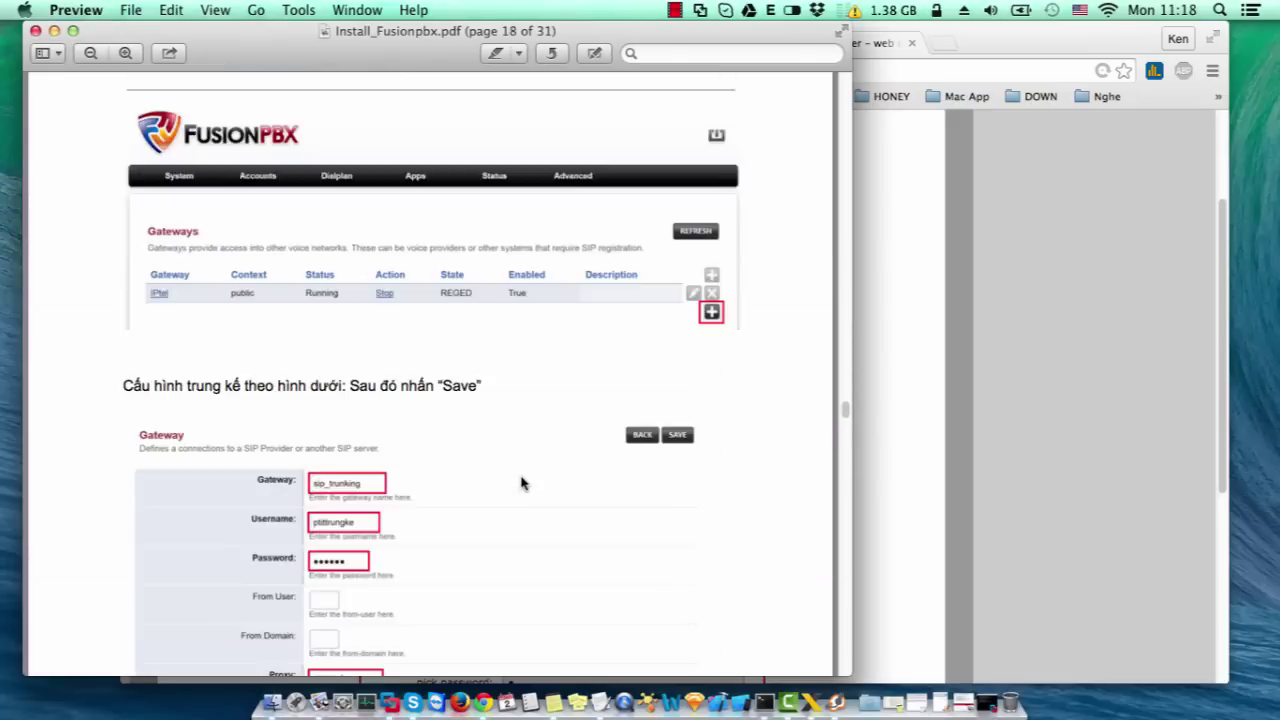
scroll(521, 483, "up", 10)
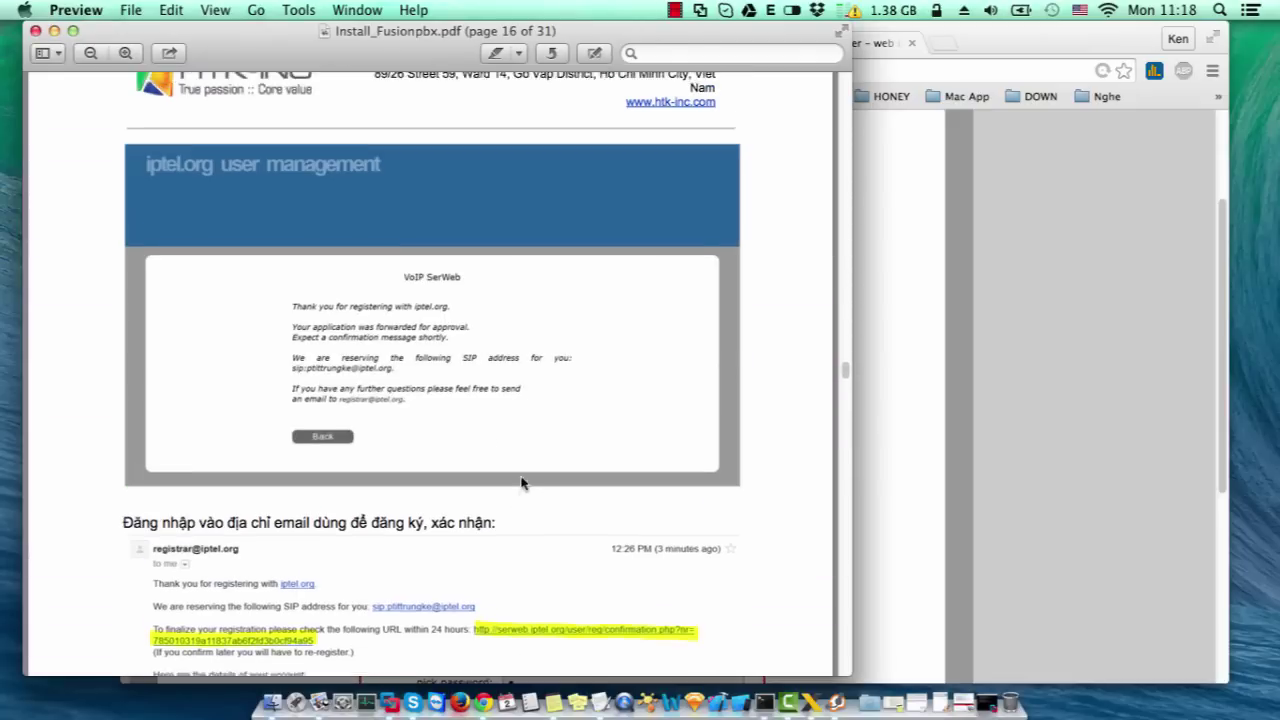
scroll(521, 483, "up", 10)
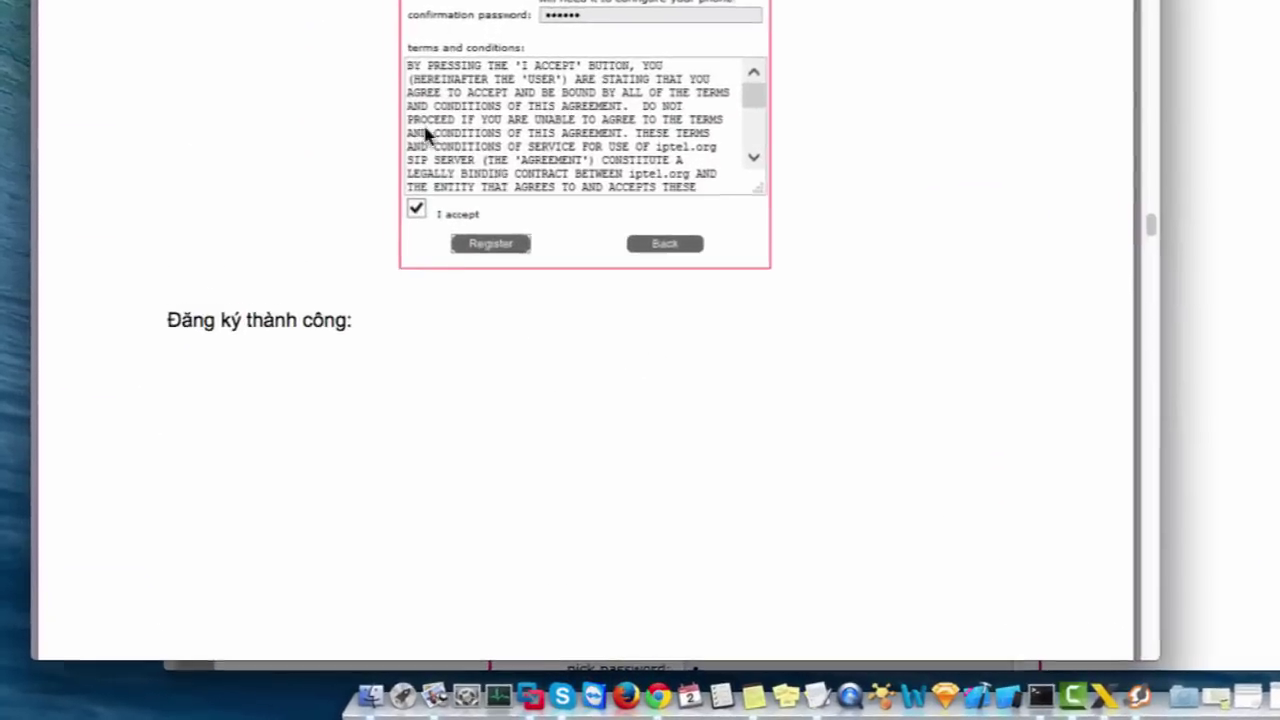
- Scroll to the email confirmation steps, highlighting 'email' in the heading, then return to Chrome
scroll(490, 227, "down", 10)
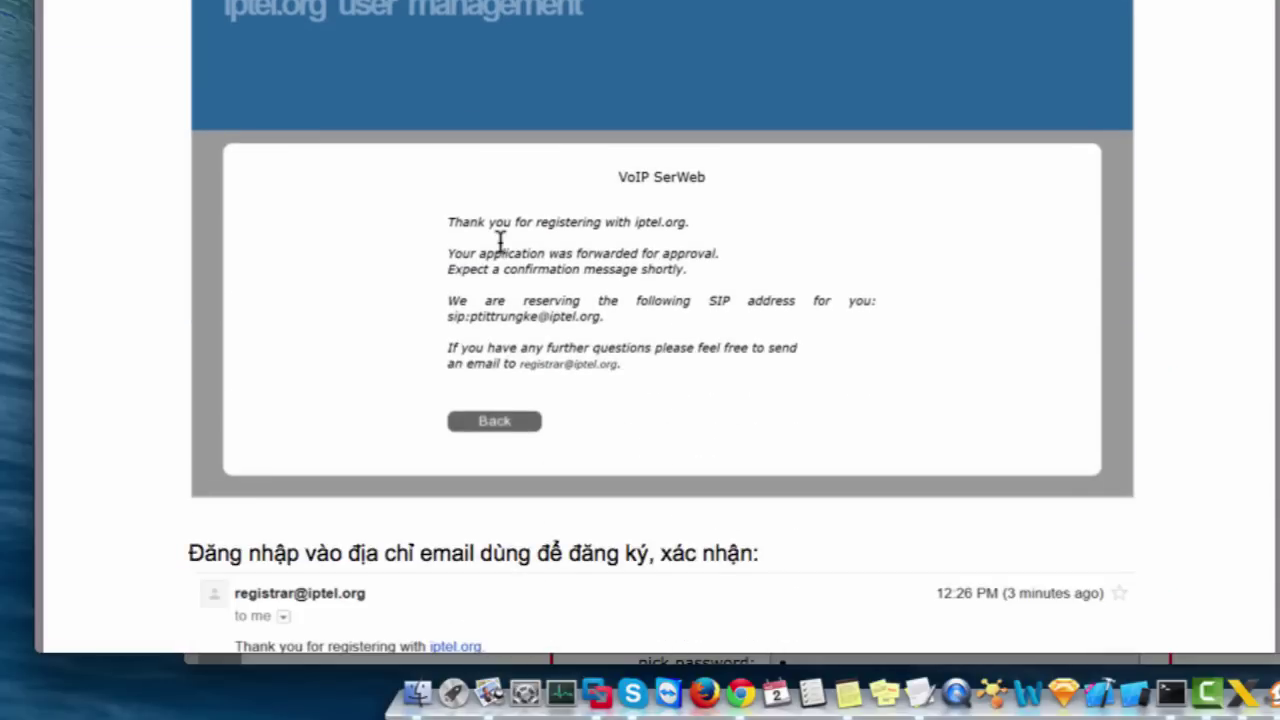
scroll(576, 364, "down", 2)
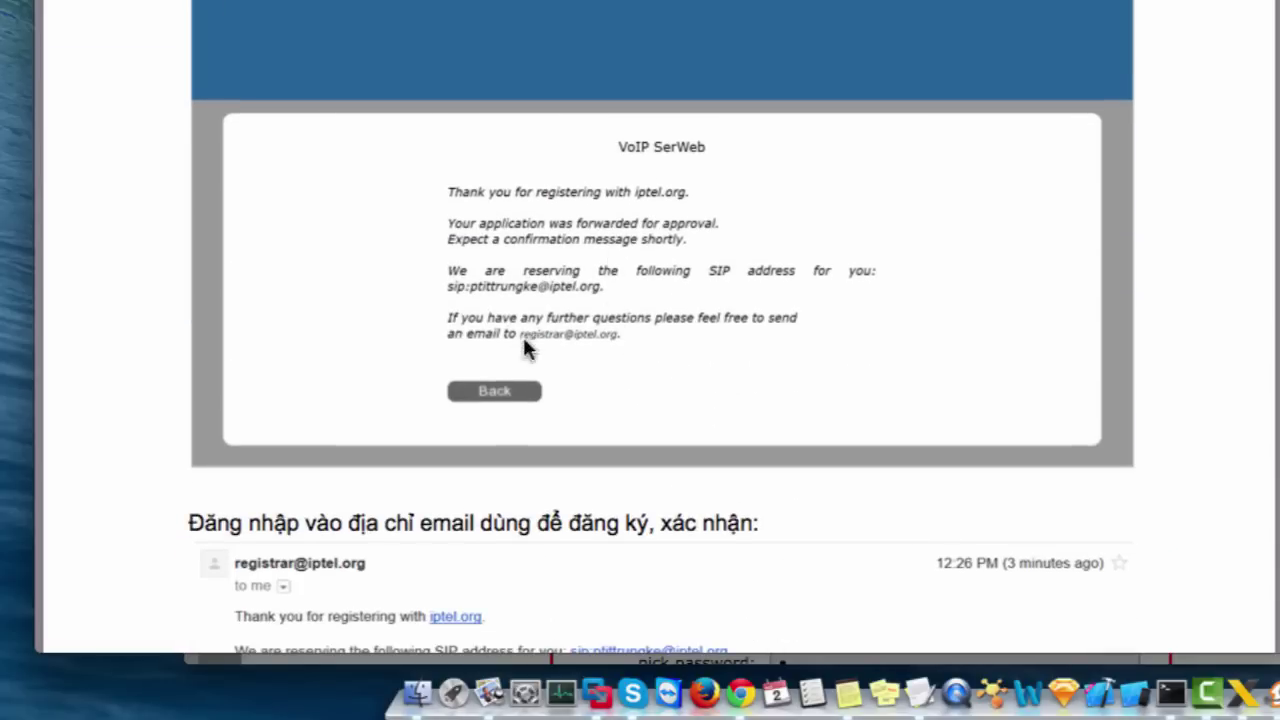
scroll(546, 187, "down", 4)
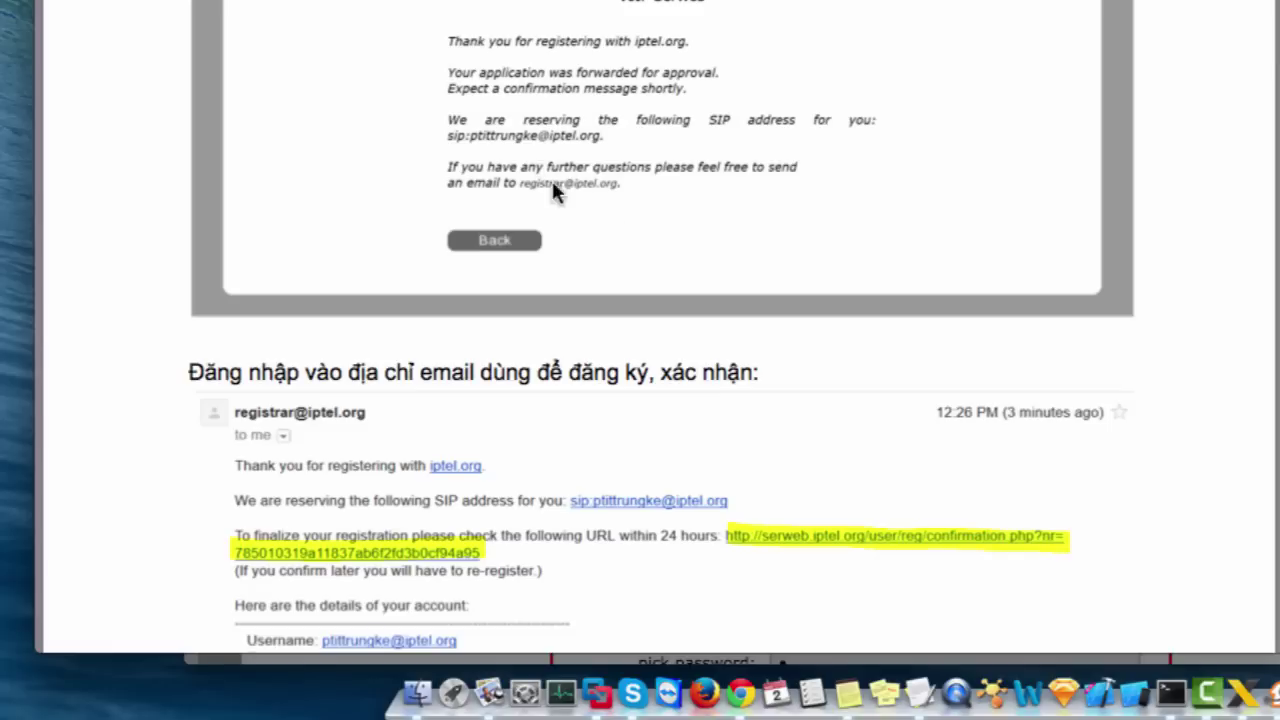
scroll(573, 197, "down", 5)
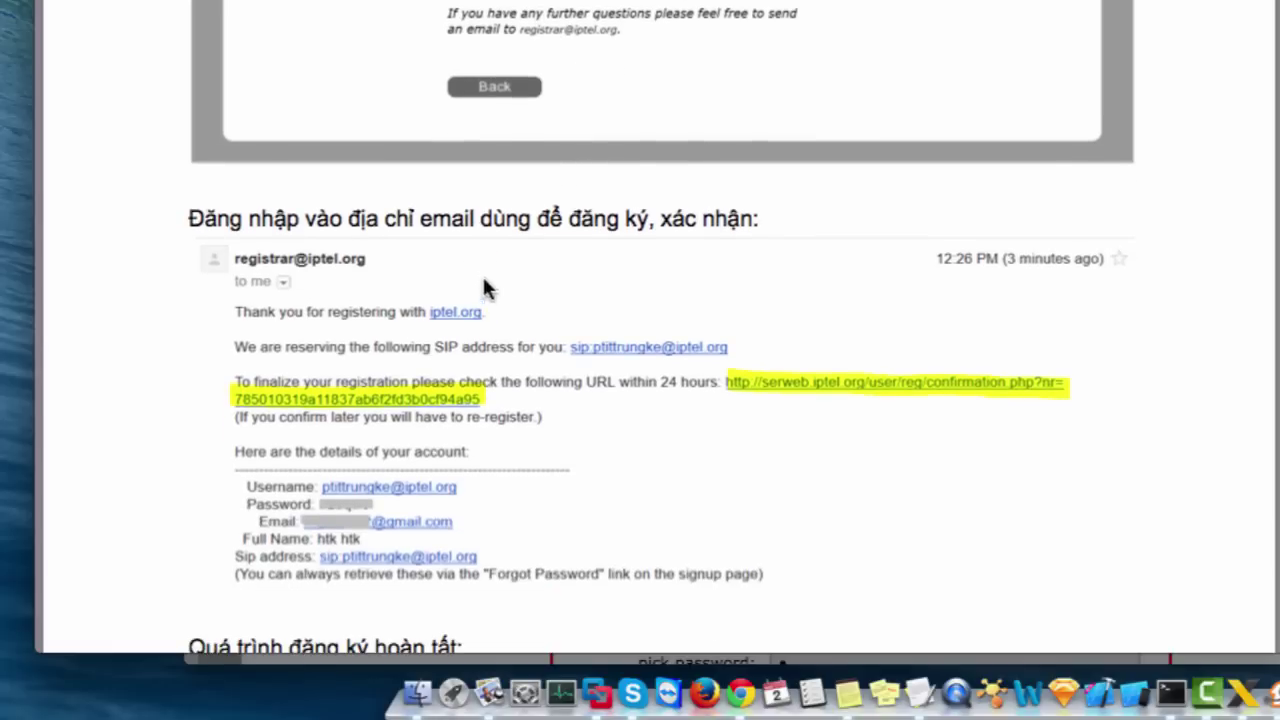
left_click_drag(424, 220, 475, 222)
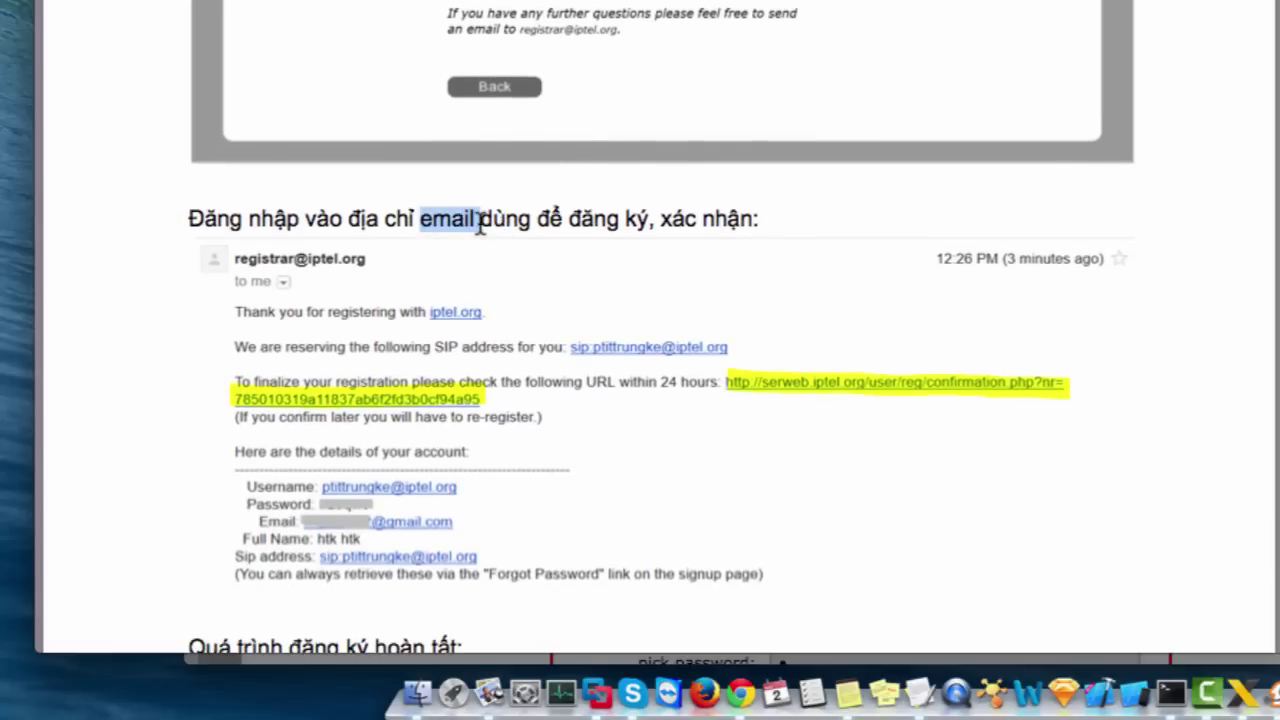
scroll(640, 400, "down", 3)
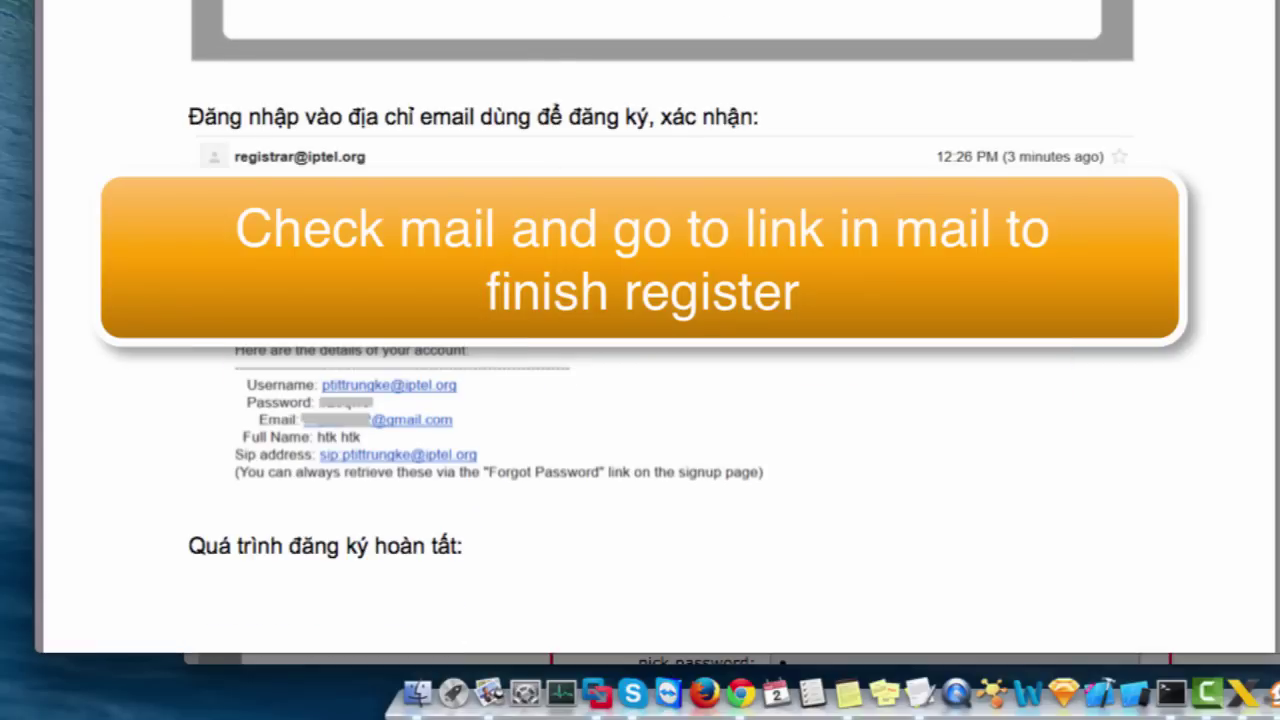
scroll(563, 181, "down", 3)
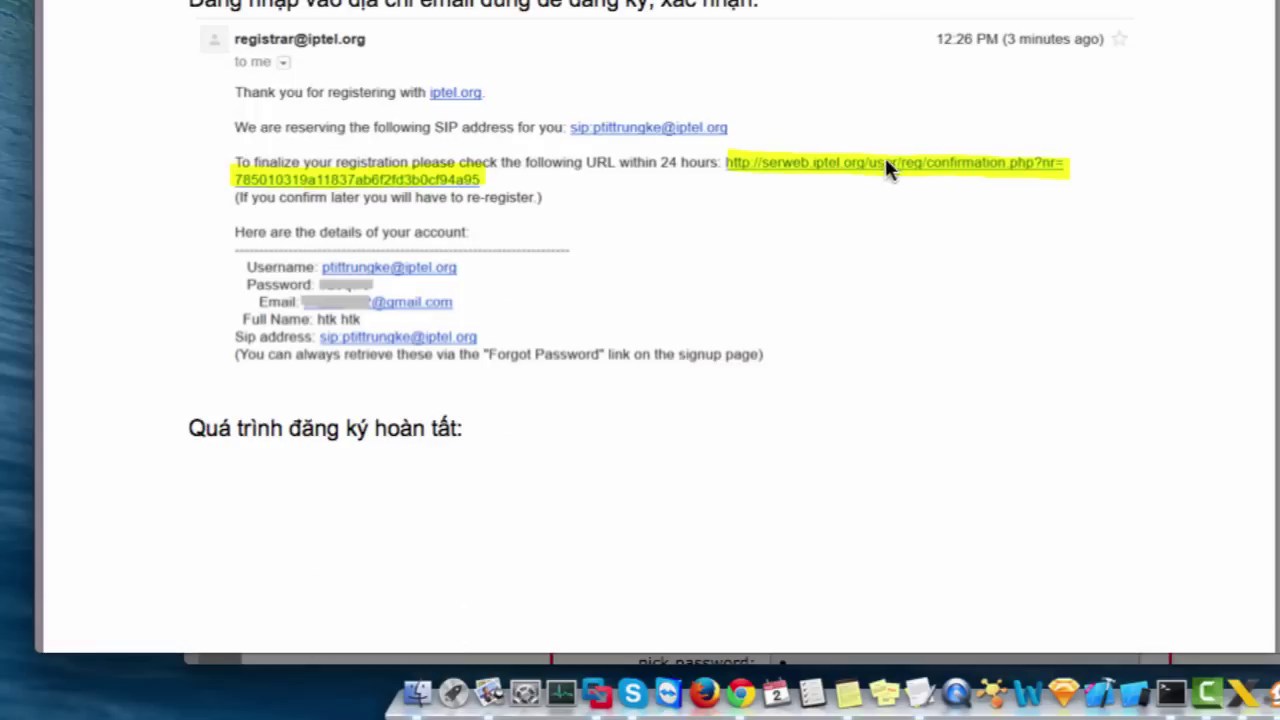
scroll(714, 243, "down", 20)
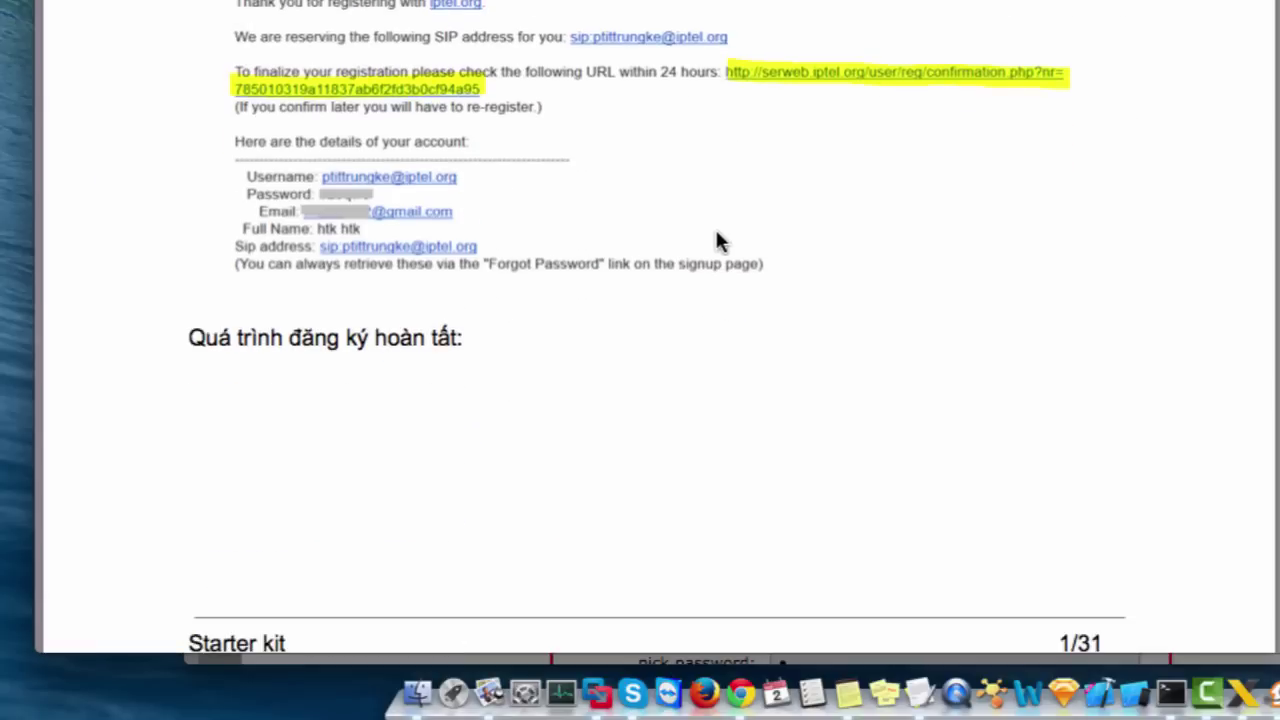
scroll(668, 305, "down", 7)
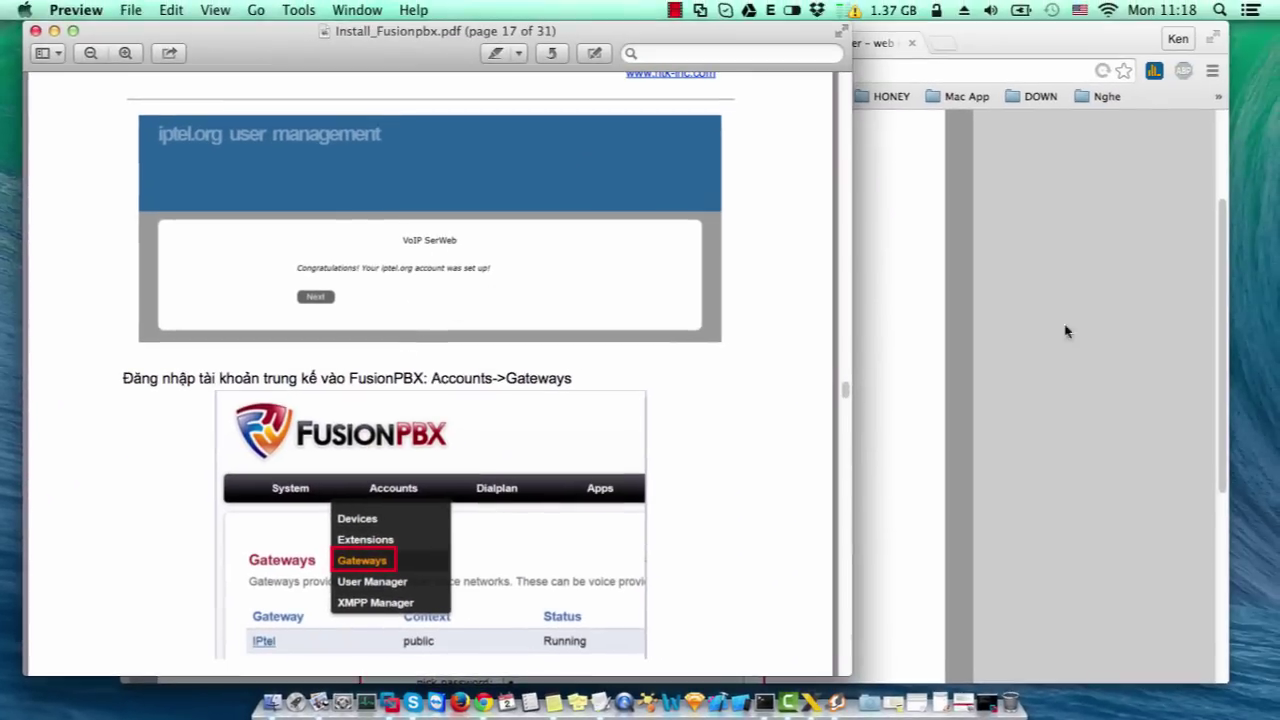
left_click(1206, 360)
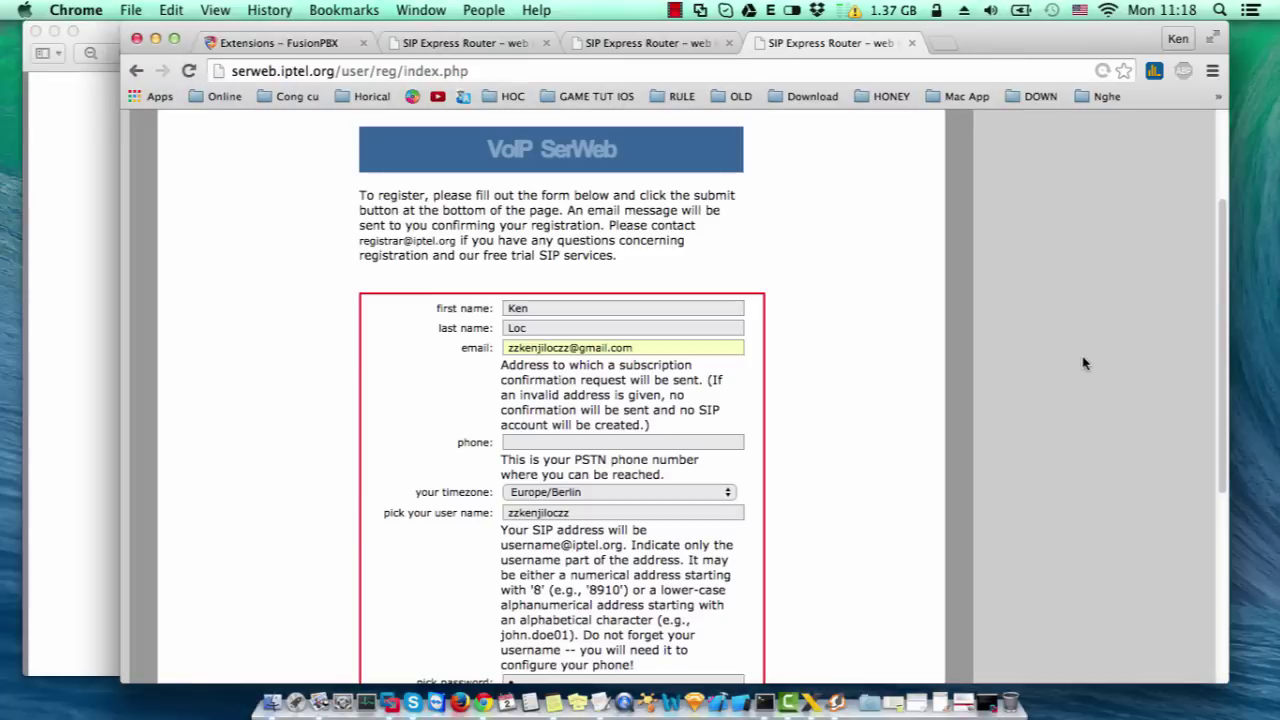
- Copy the account's two SIP aliases into the TextEdit note
scroll(754, 269, "up", 4)
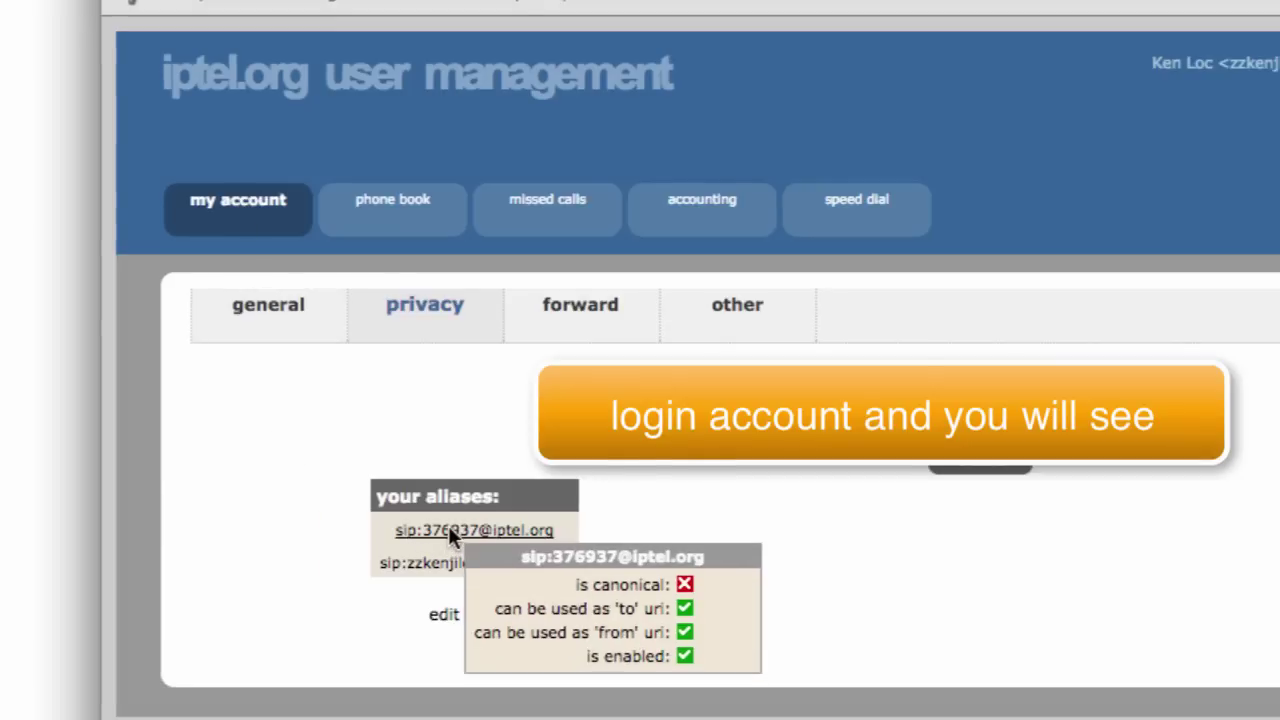
mouse_move(457, 556)
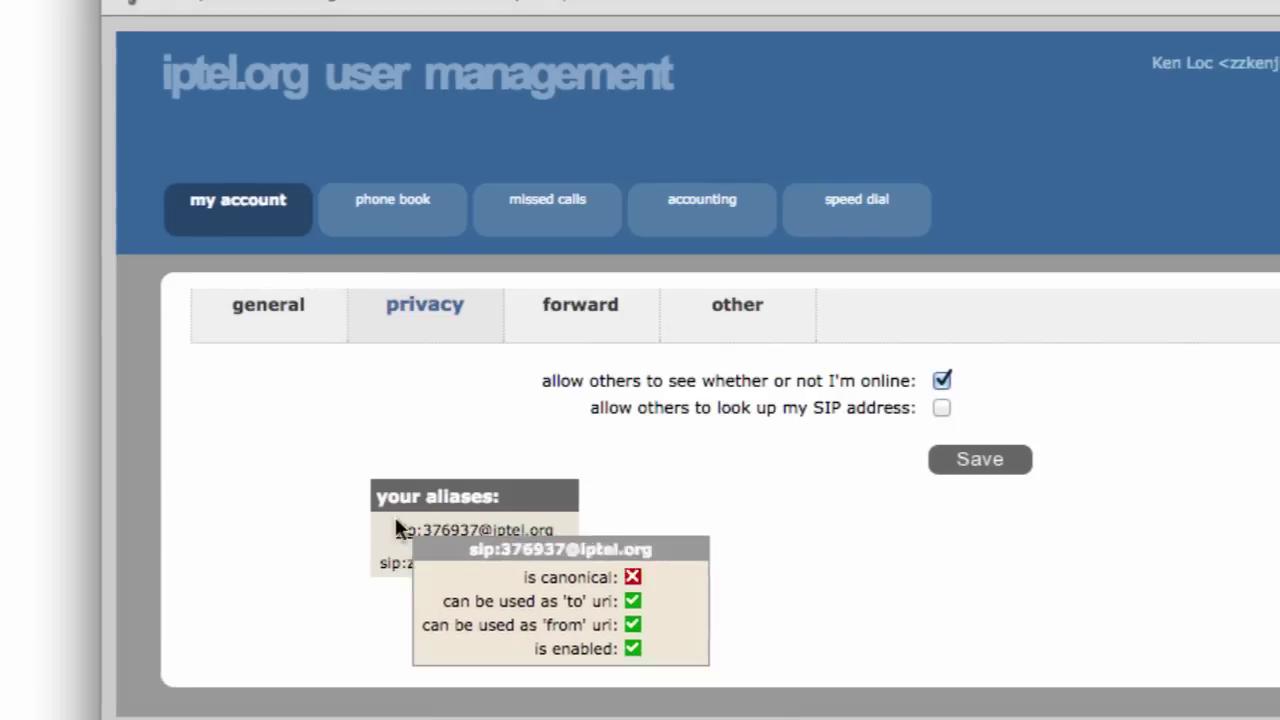
left_click_drag(380, 520, 566, 567)
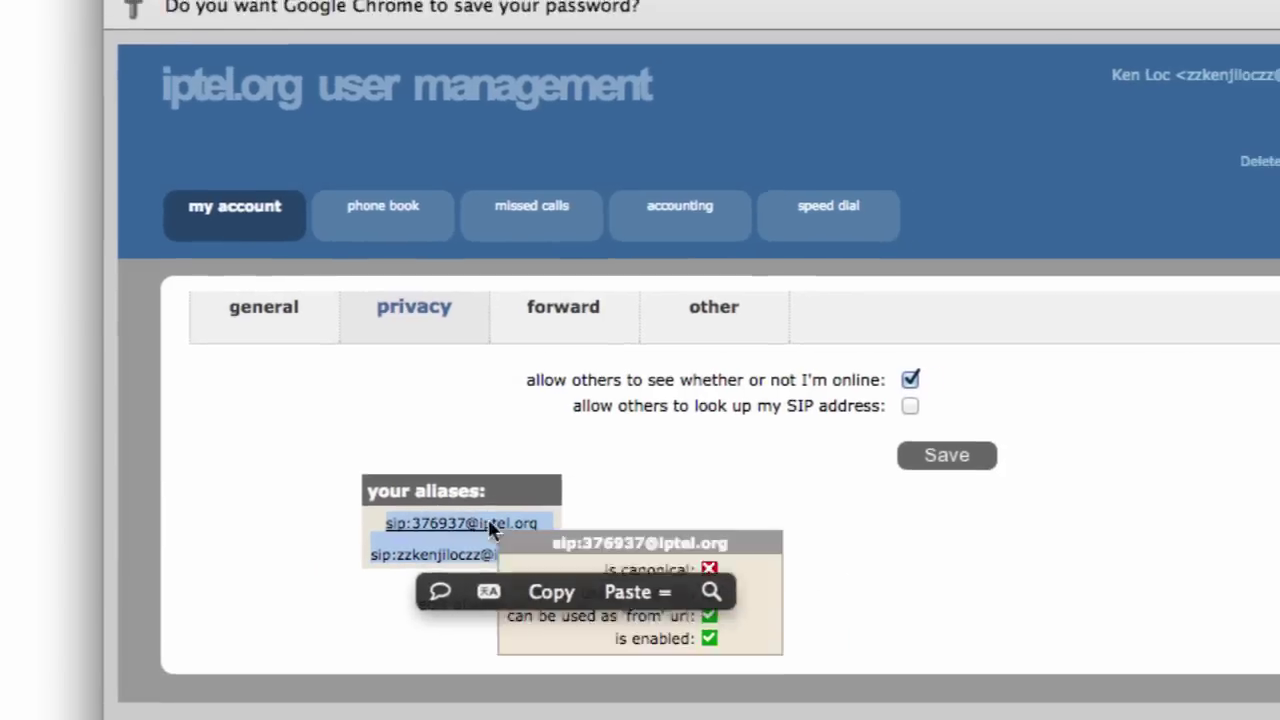
left_click(563, 600)
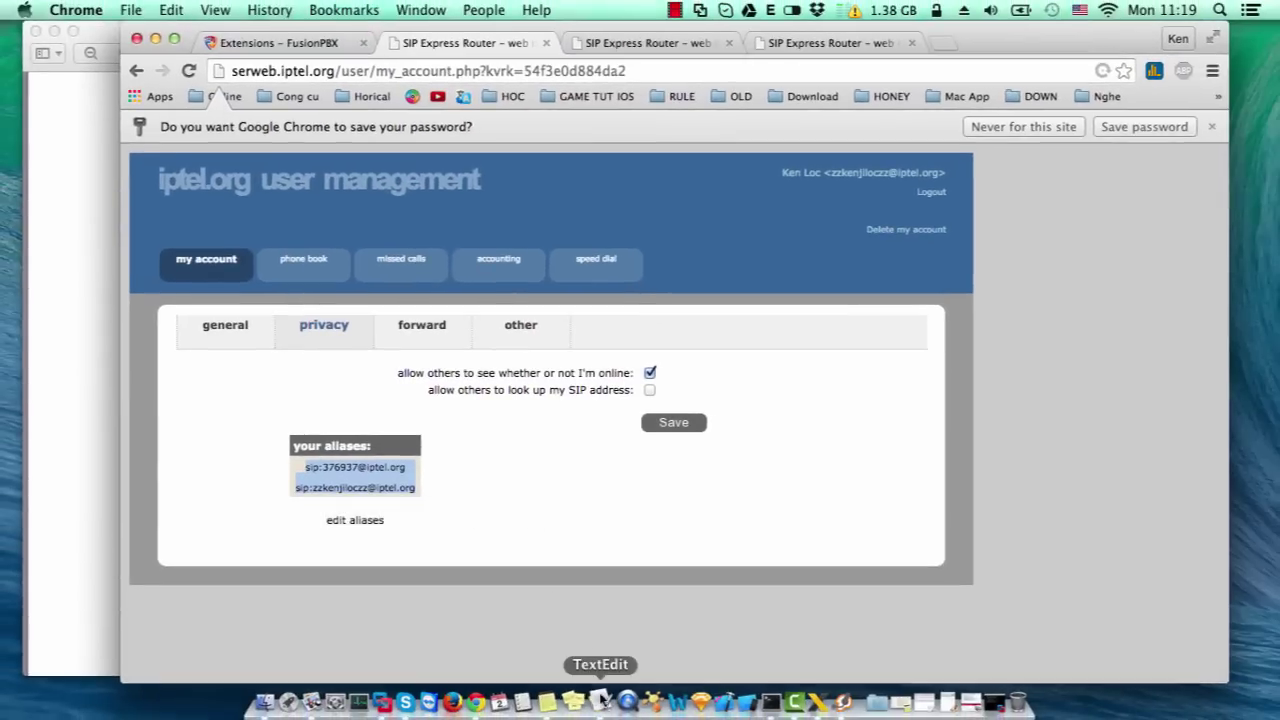
left_click(600, 700)
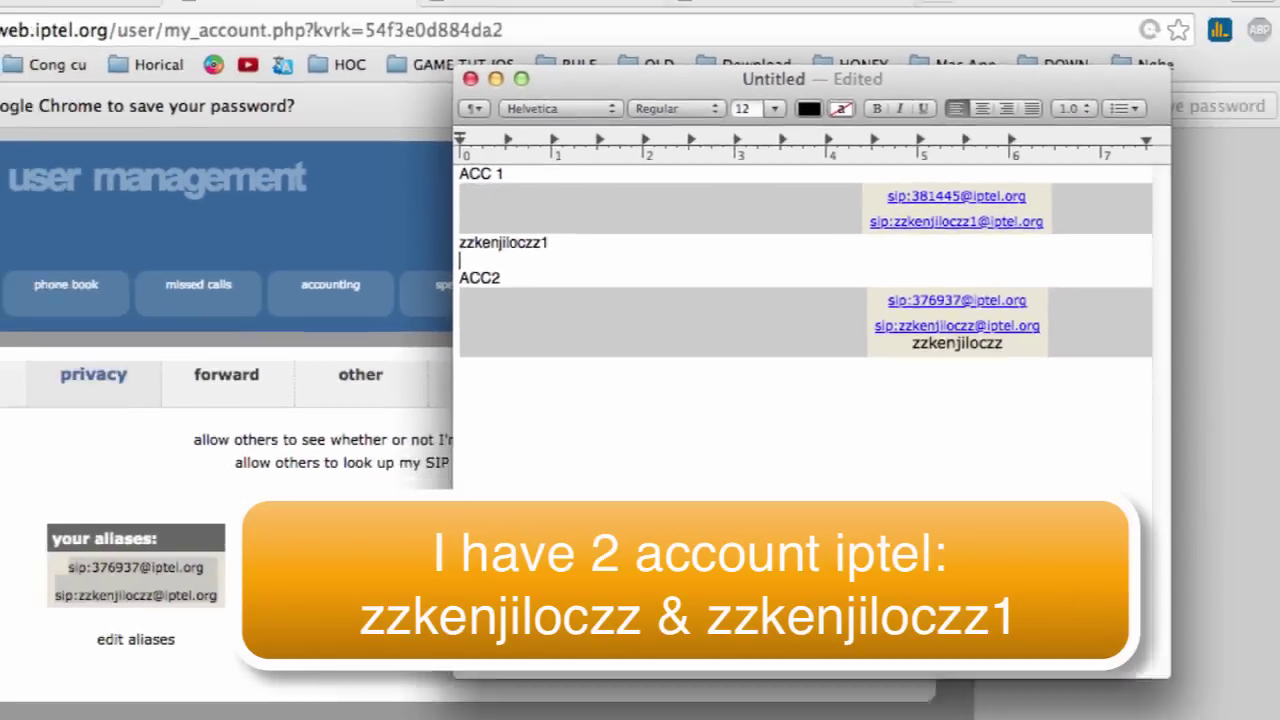
- Review the other iptel account's details, switch to the FusionPBX extensions tab, and minimize Chrome
key("super+Tab")
left_click(623, 43)
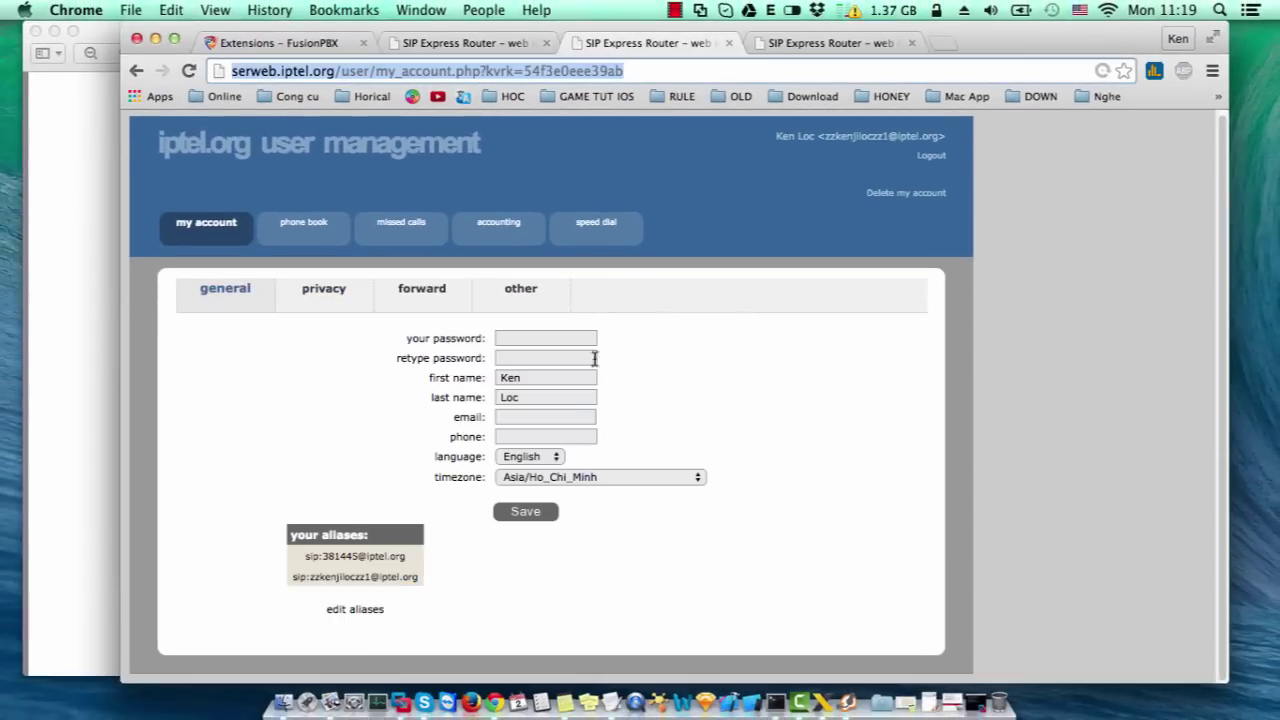
key("super+Tab")
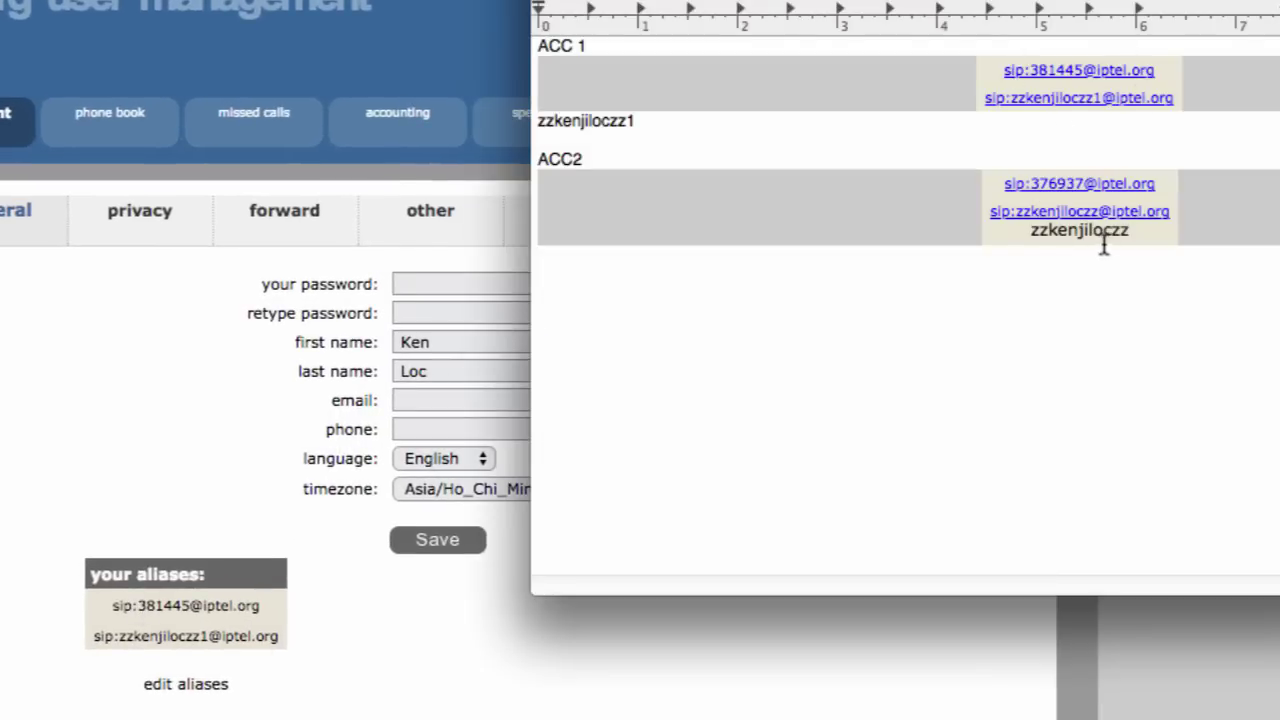
left_click(258, 680)
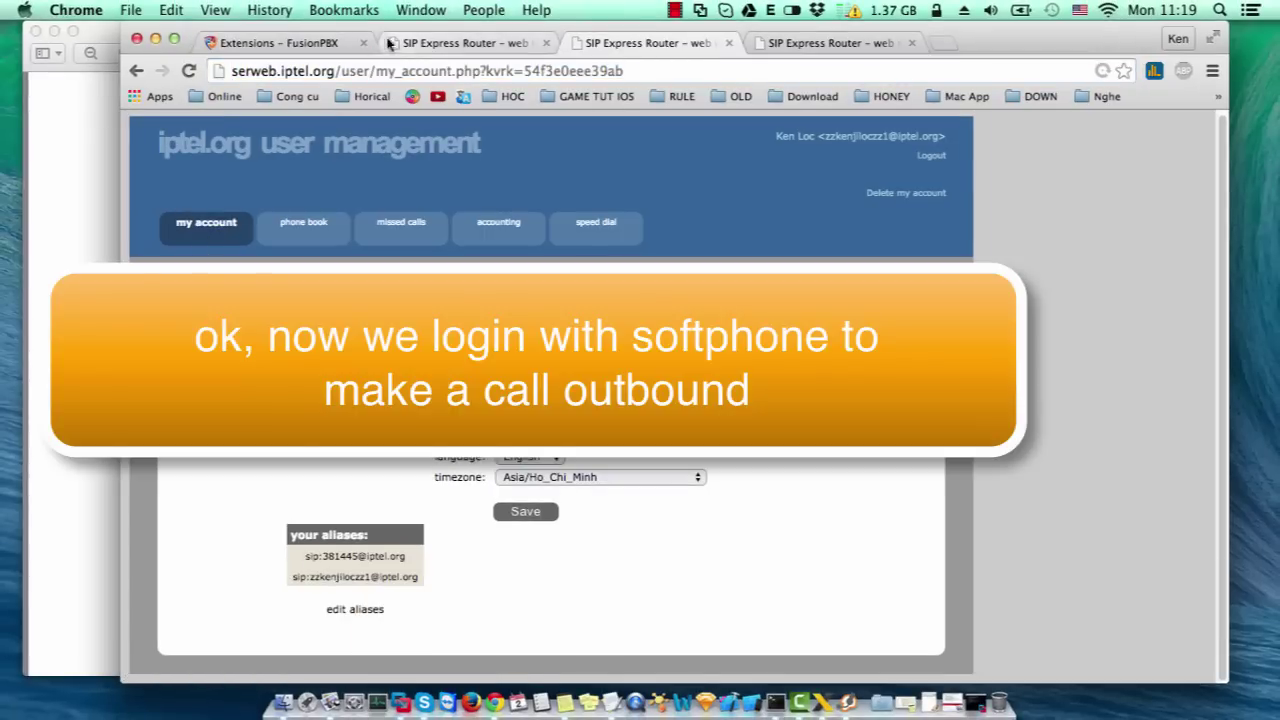
left_click(280, 43)
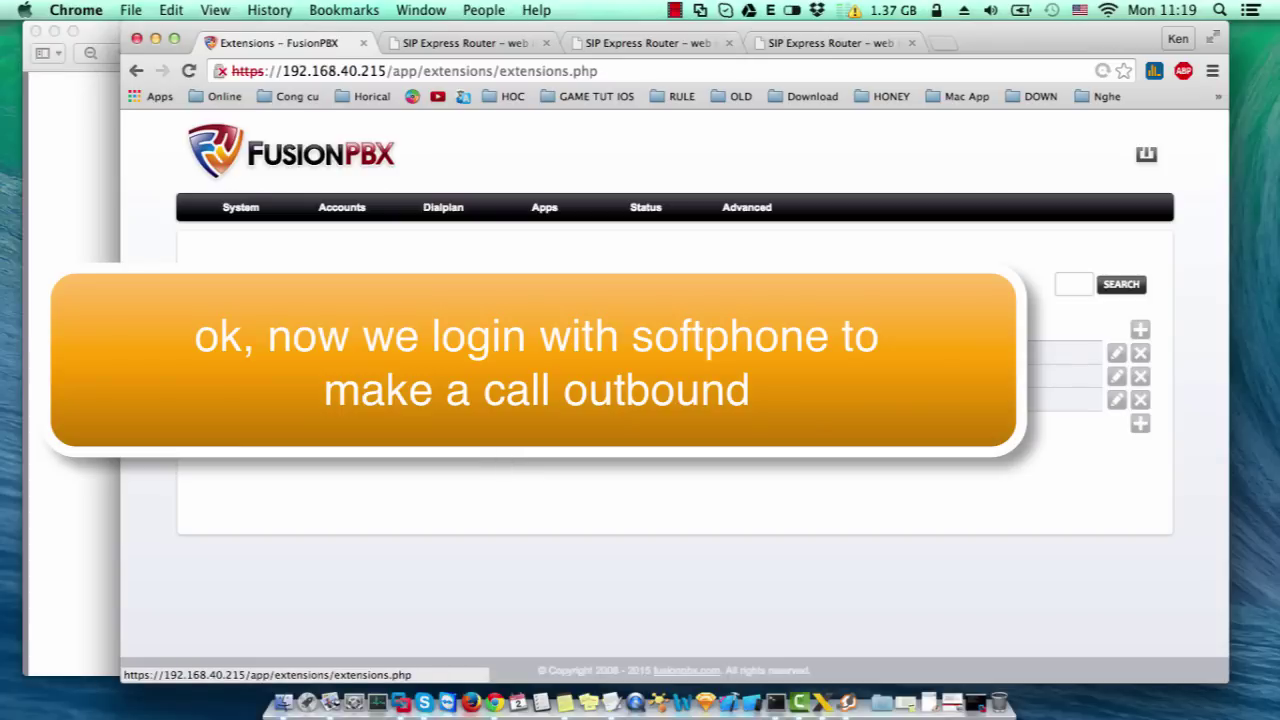
left_click(156, 39)
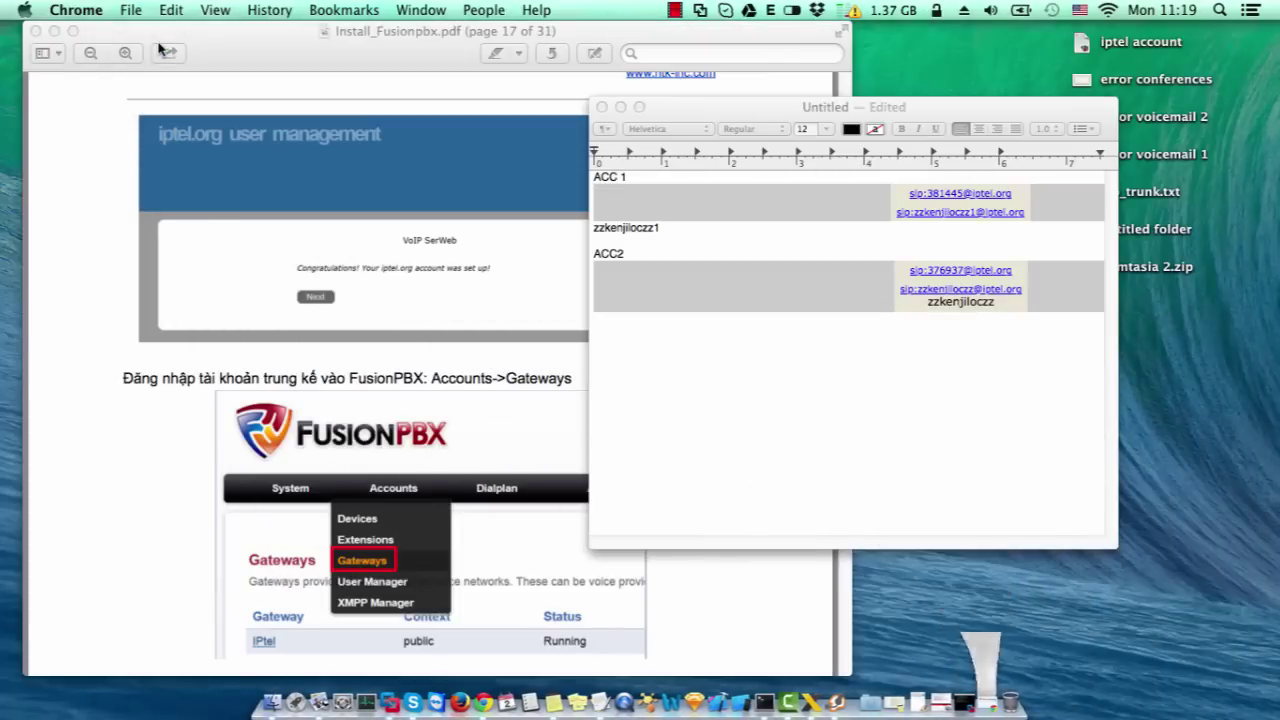
- Minimize Preview and TextEdit and bring up X-Lite's Accounts preferences
left_click(54, 31)
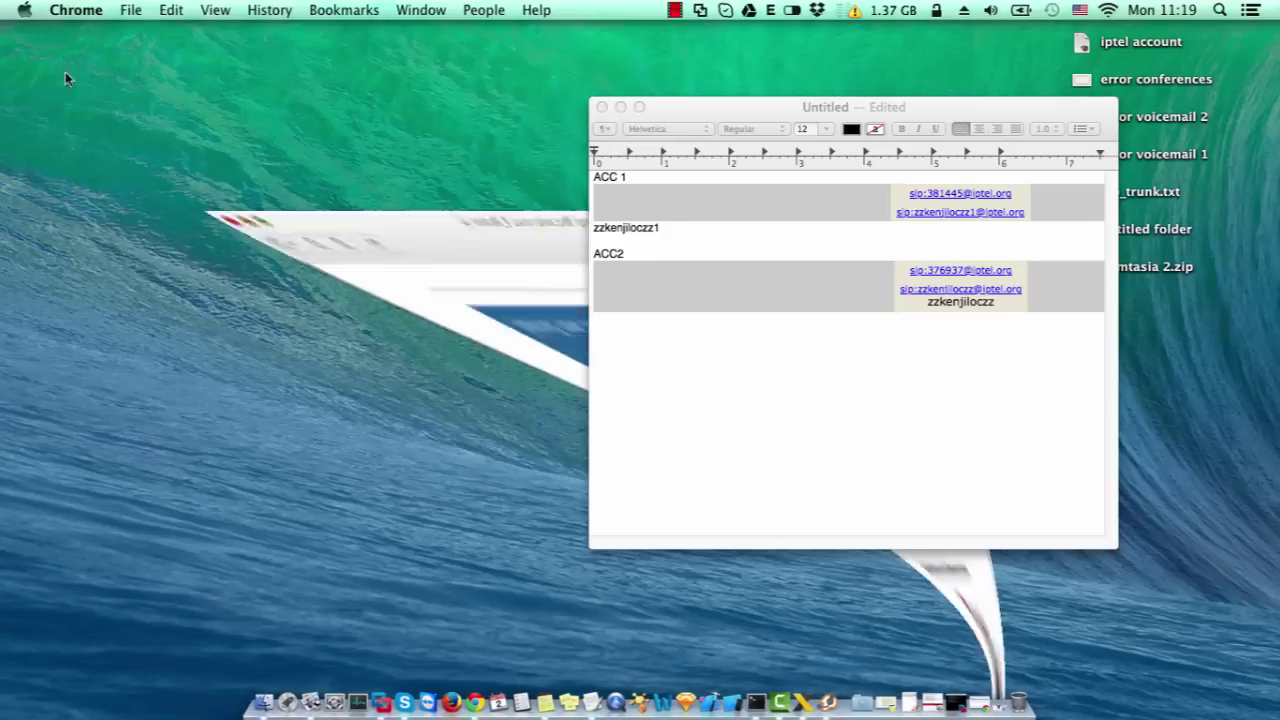
left_click(621, 107)
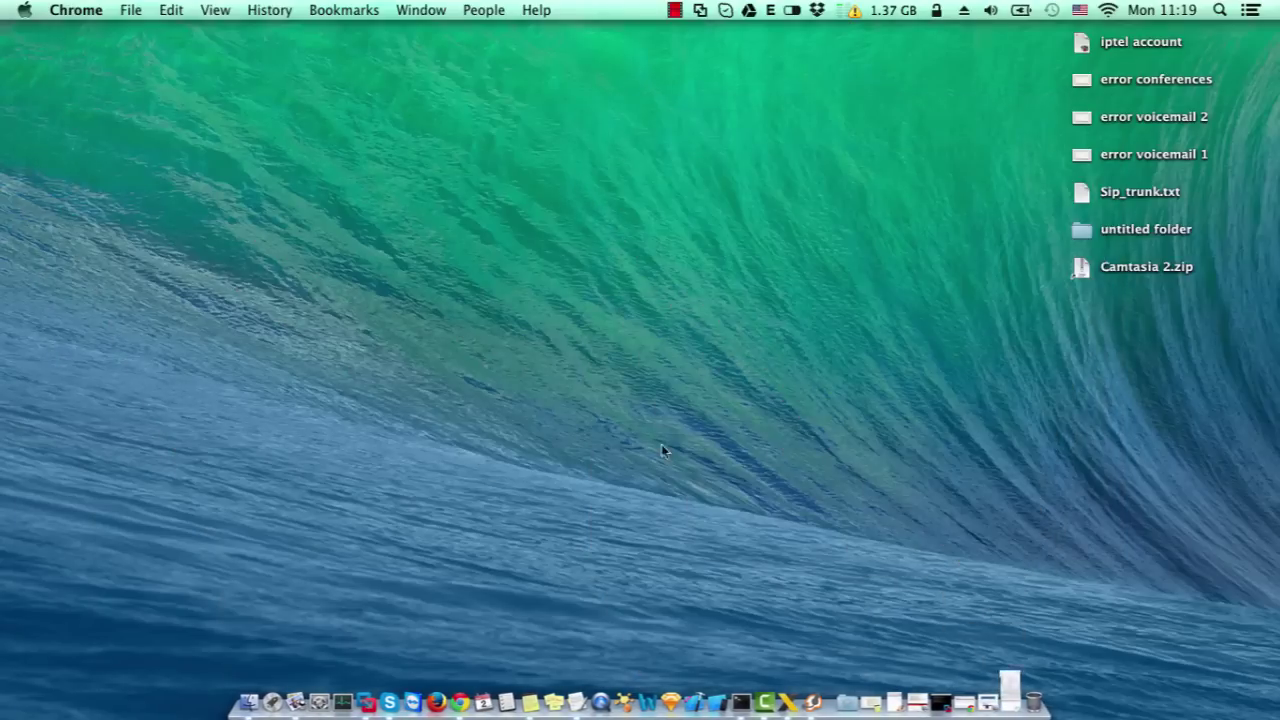
left_click(789, 701)
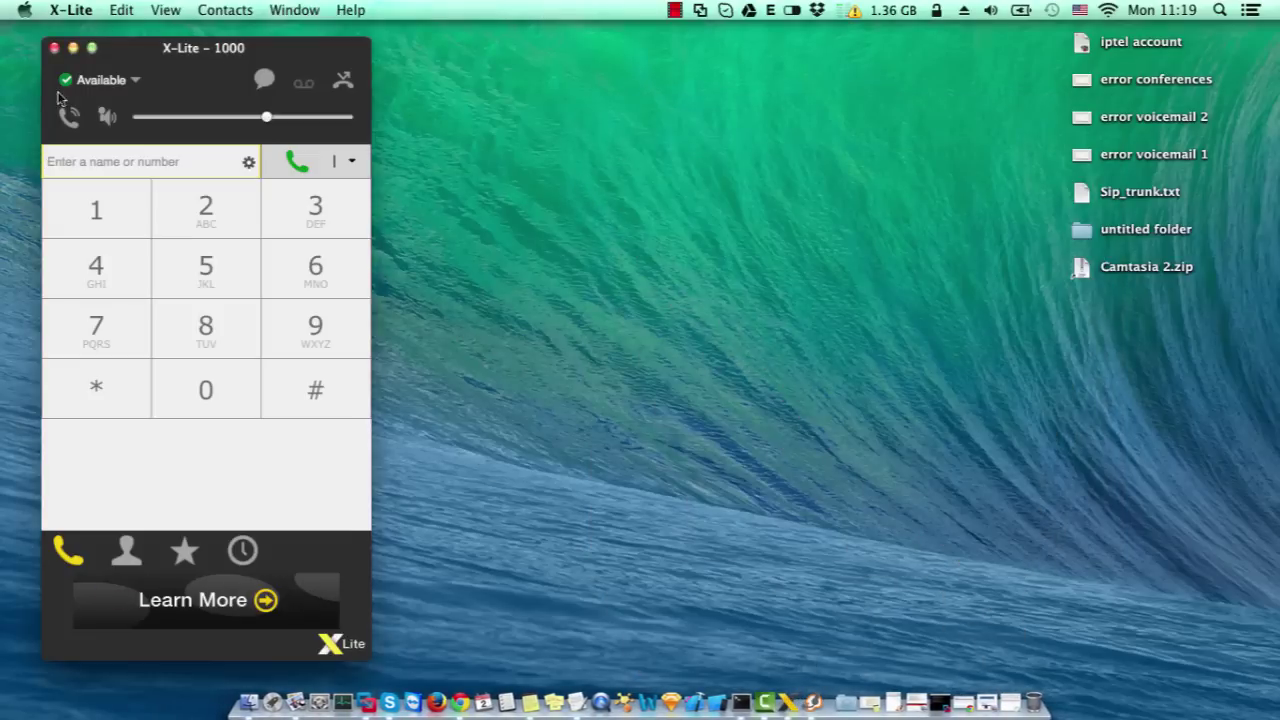
left_click(80, 14)
left_click(86, 62)
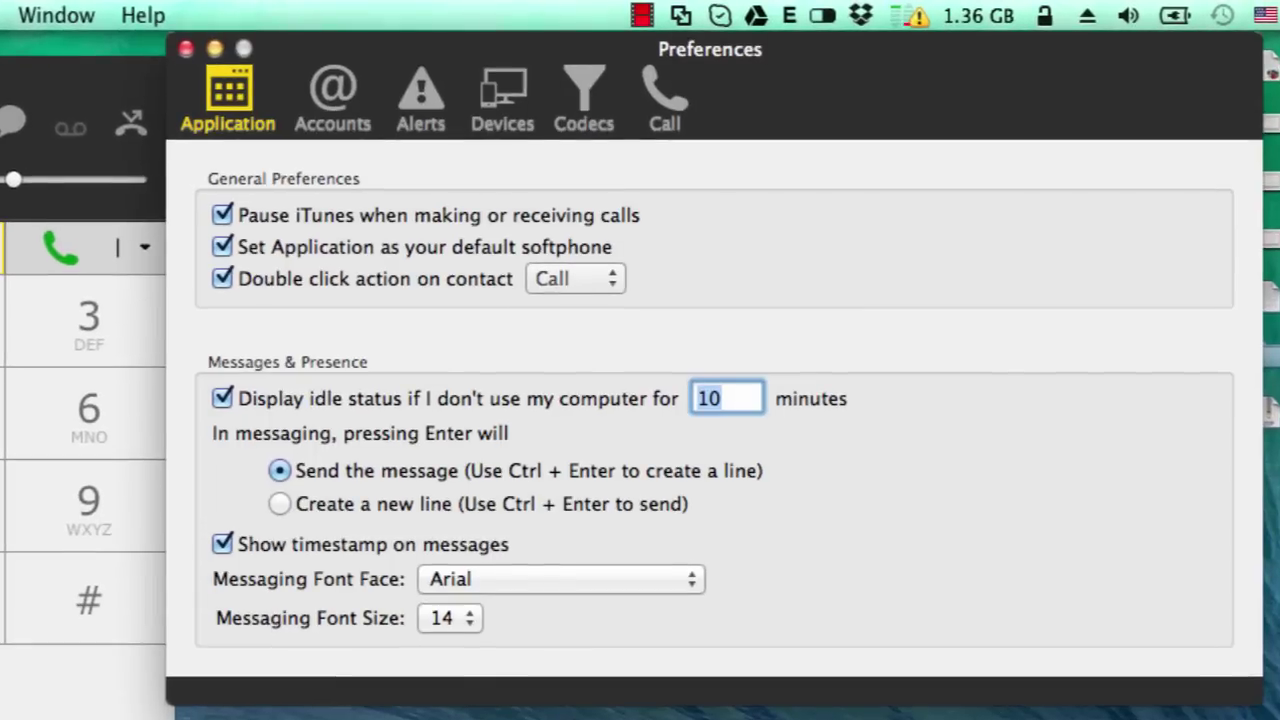
left_click(318, 110)
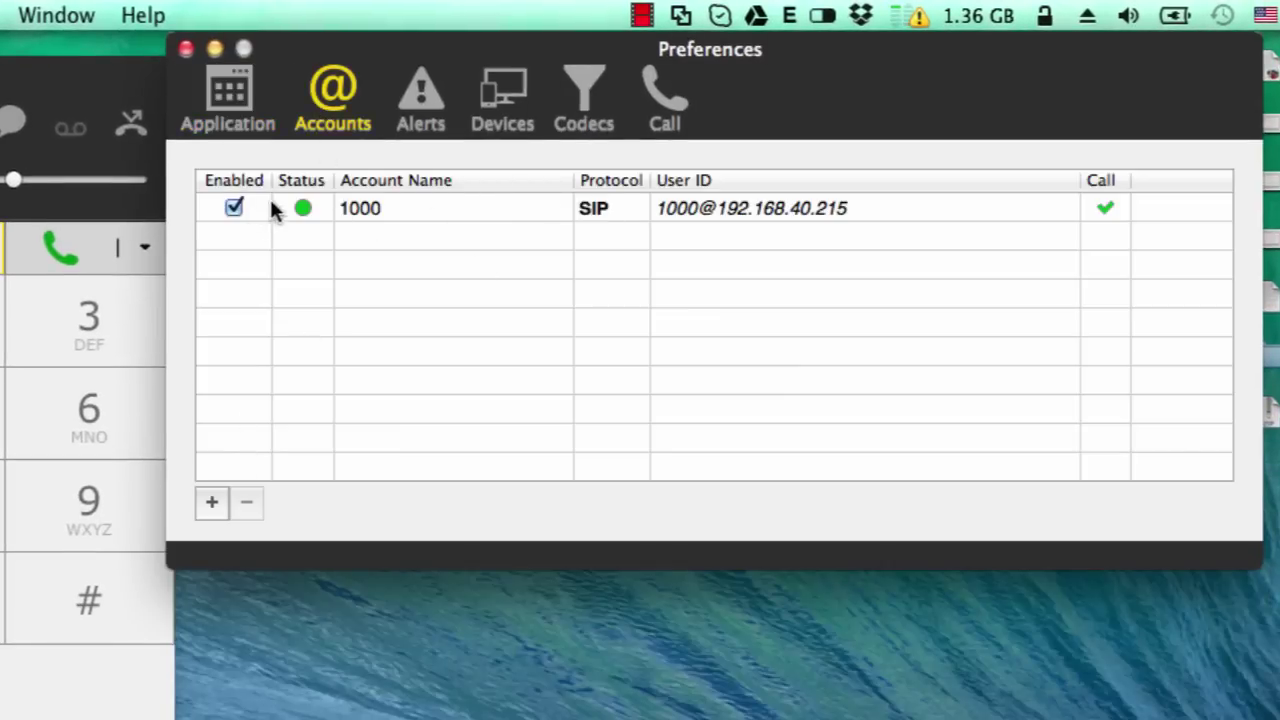
- Delete account 1000 and start a new SIP account
left_click(318, 220)
left_click(252, 500)
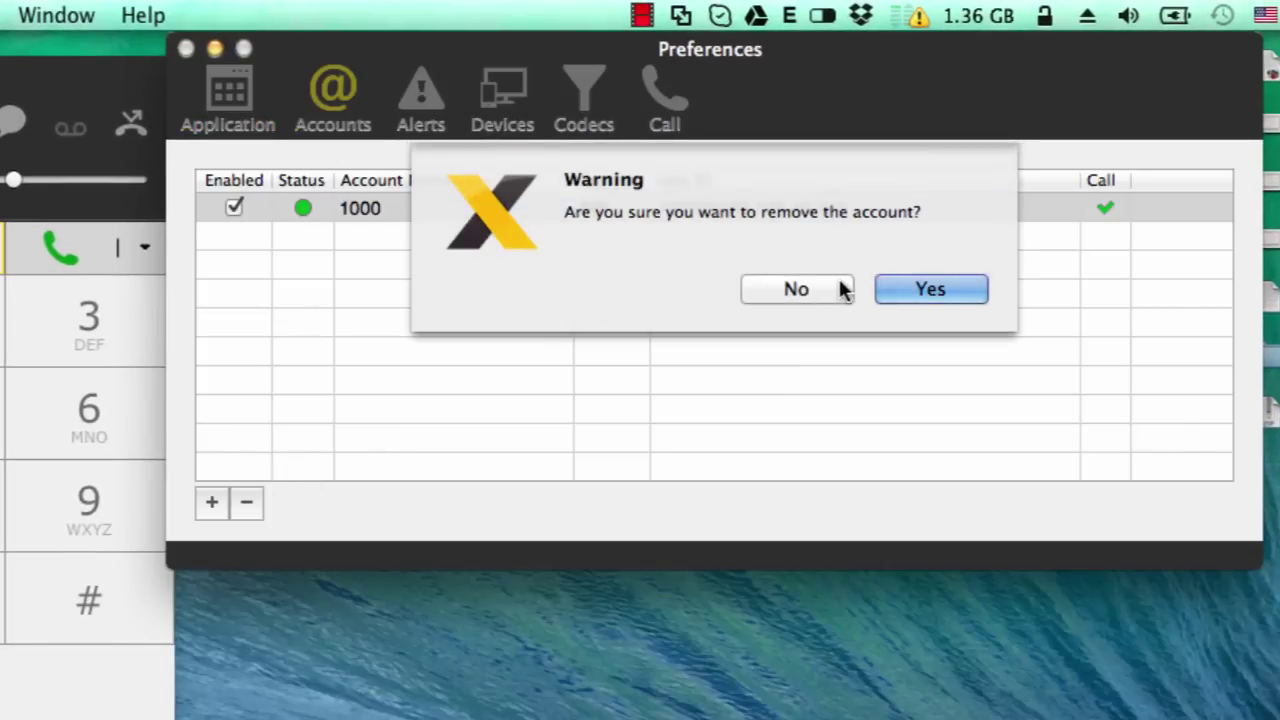
left_click(898, 290)
left_click(212, 502)
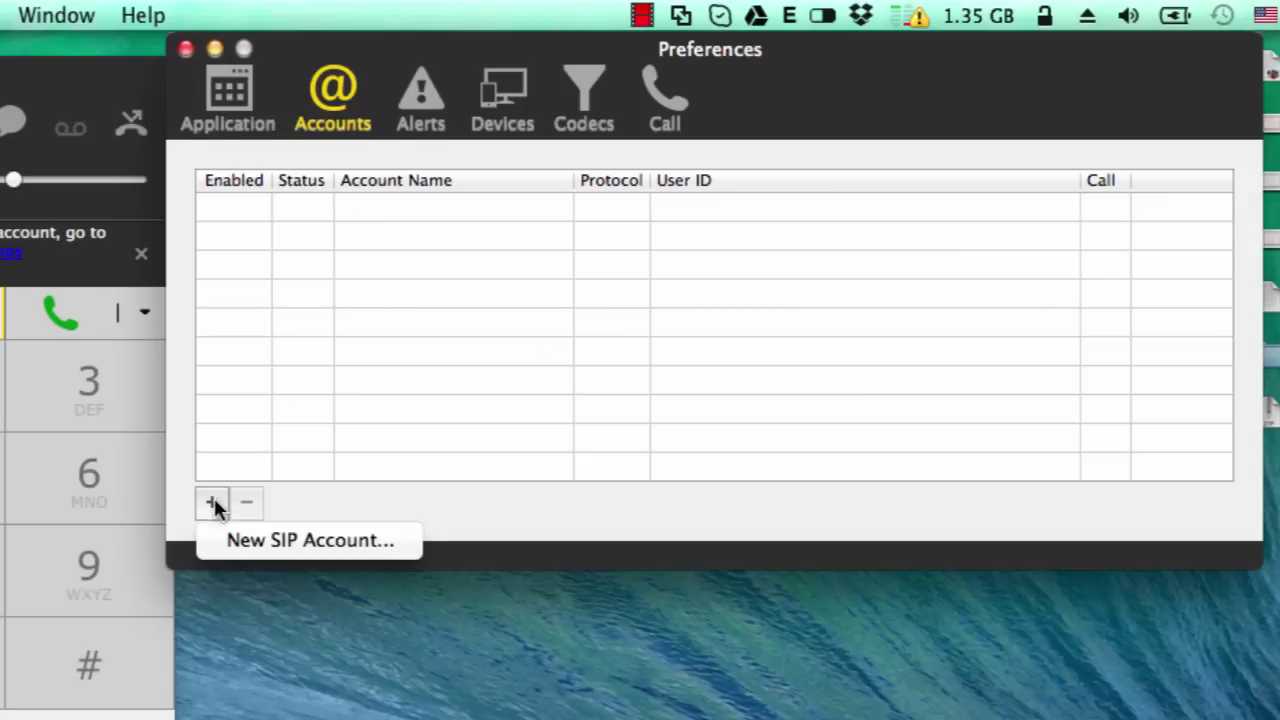
left_click(258, 545)
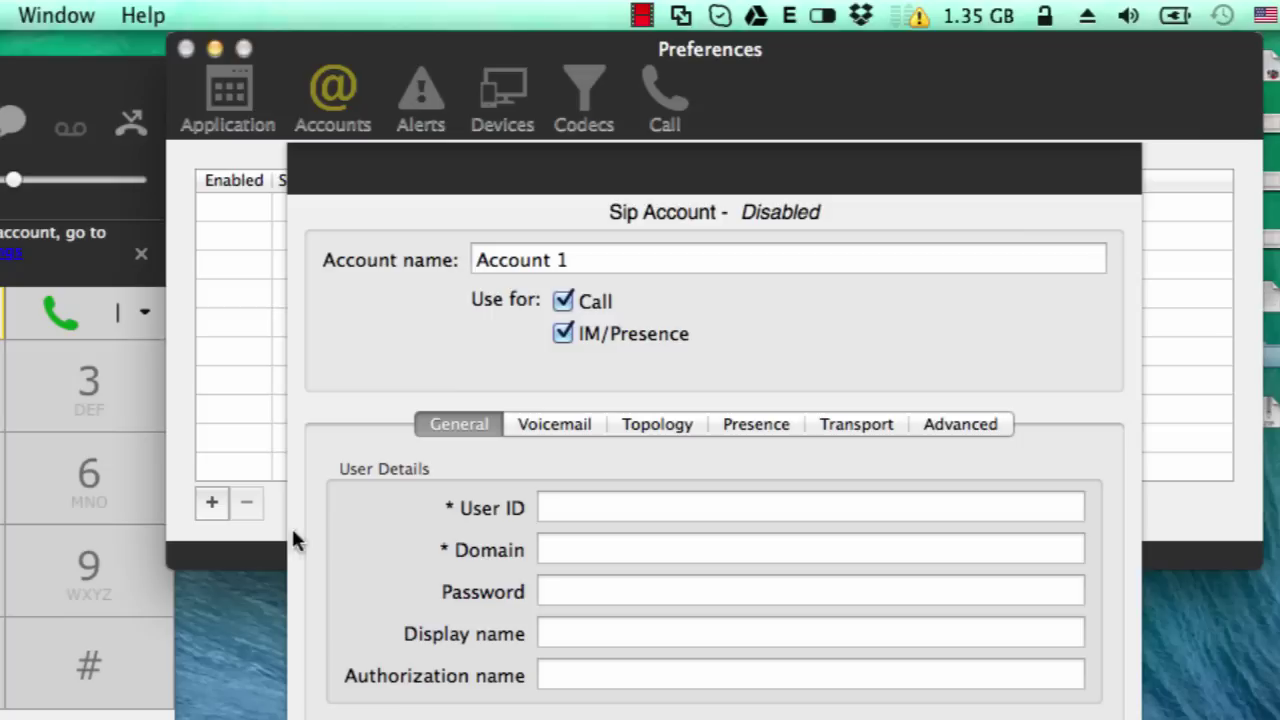
- Enter account name, user ID 1000, domain 192.168.40.215, password, and display and authorization name 1000
left_click_drag(627, 265, 383, 295)
type("100")
left_click(630, 510)
type("100")
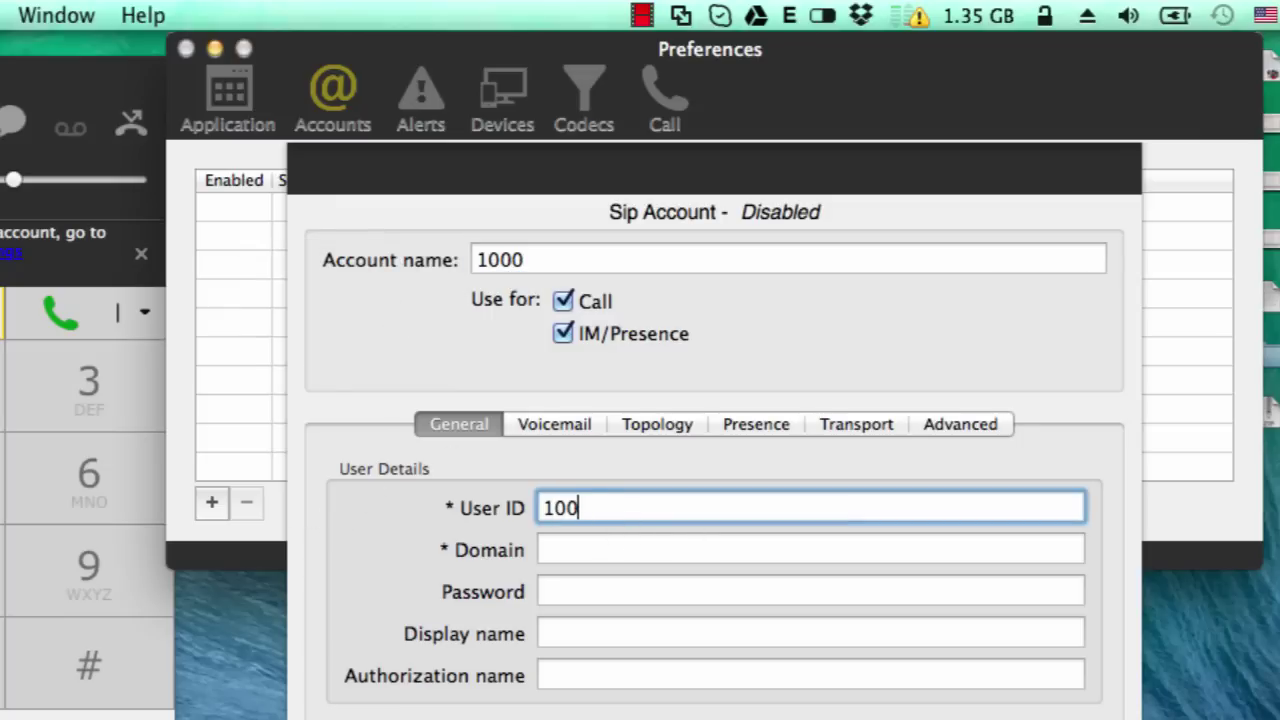
type("0")
left_click(611, 540)
type("19")
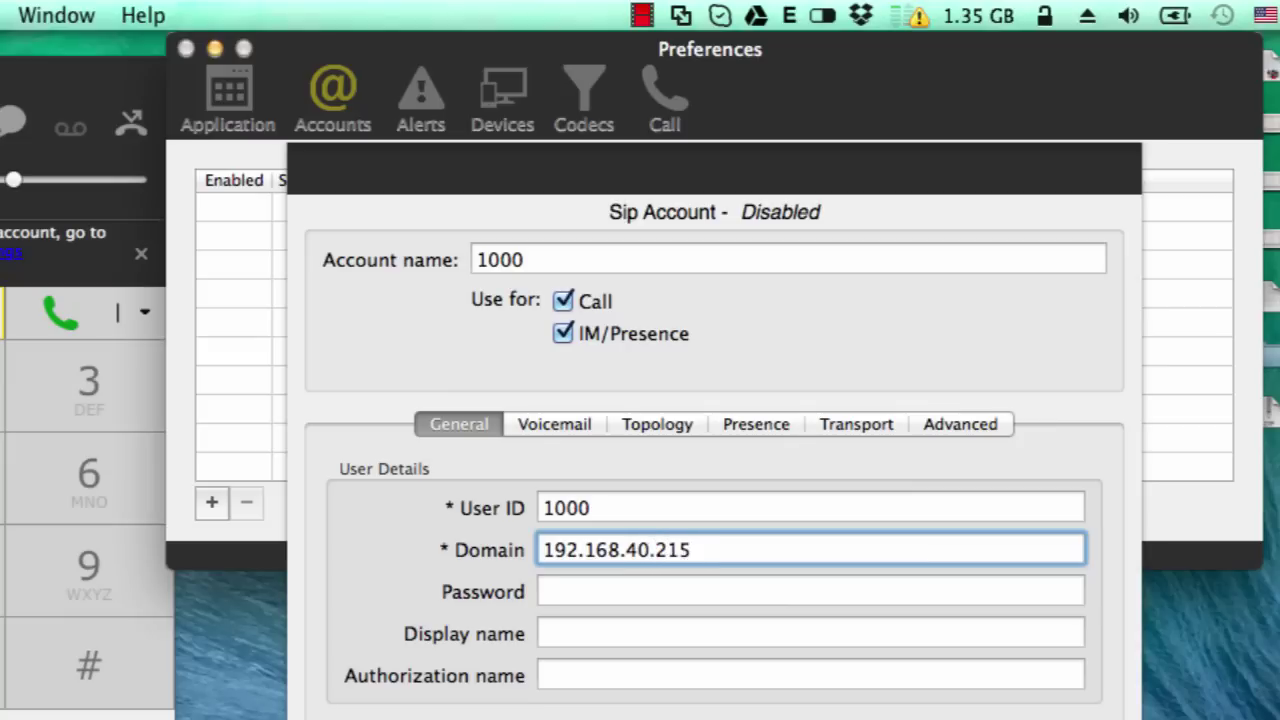
key("Tab")
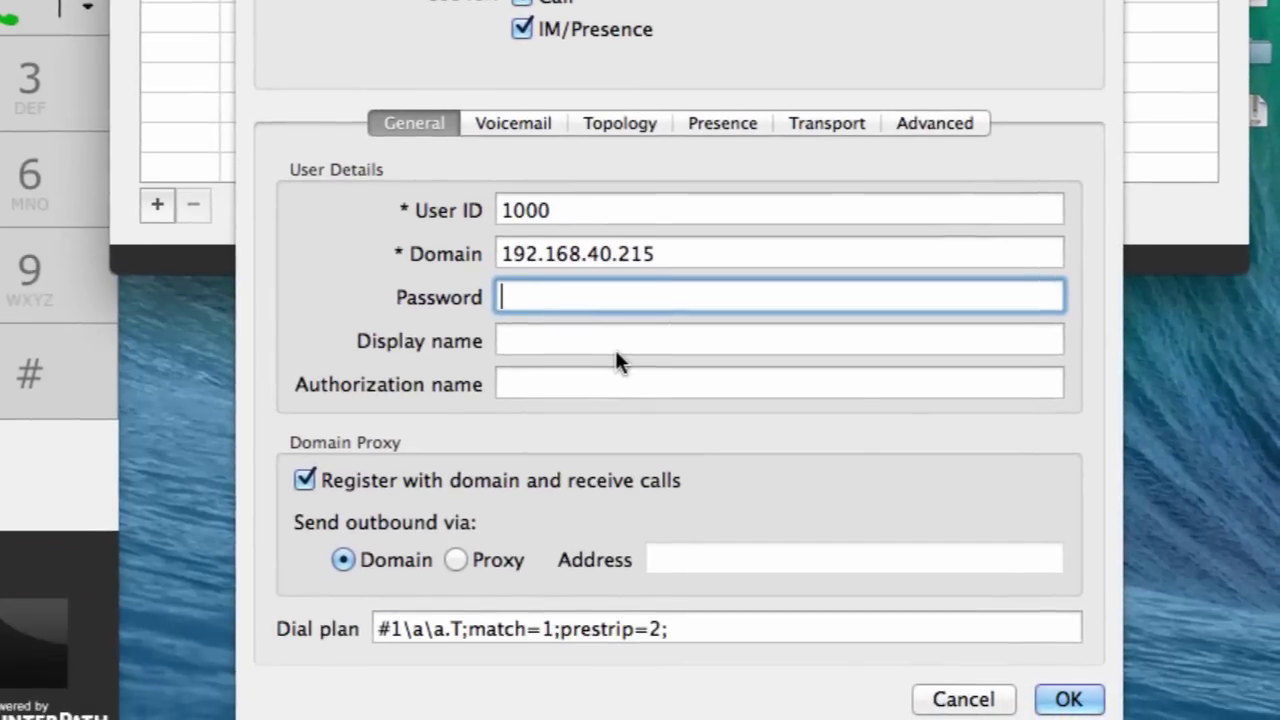
type("1234")
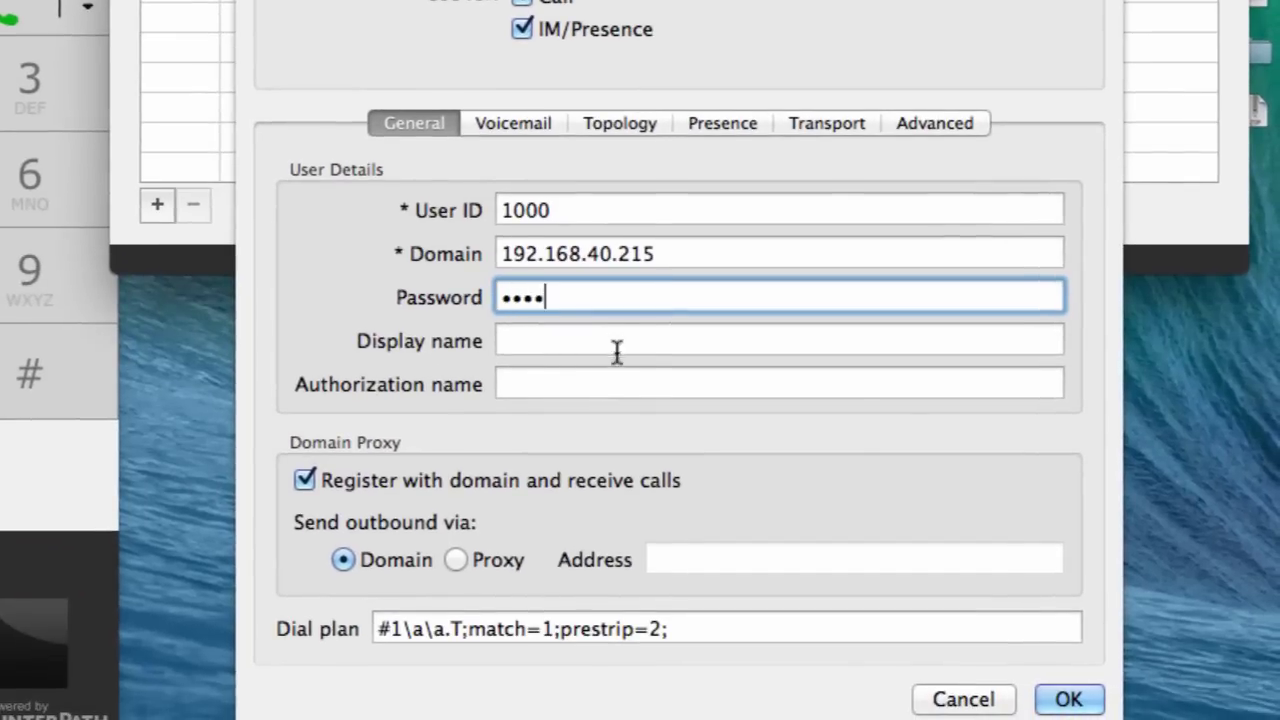
left_click(600, 338)
type("1000")
left_click(590, 380)
type("1000")
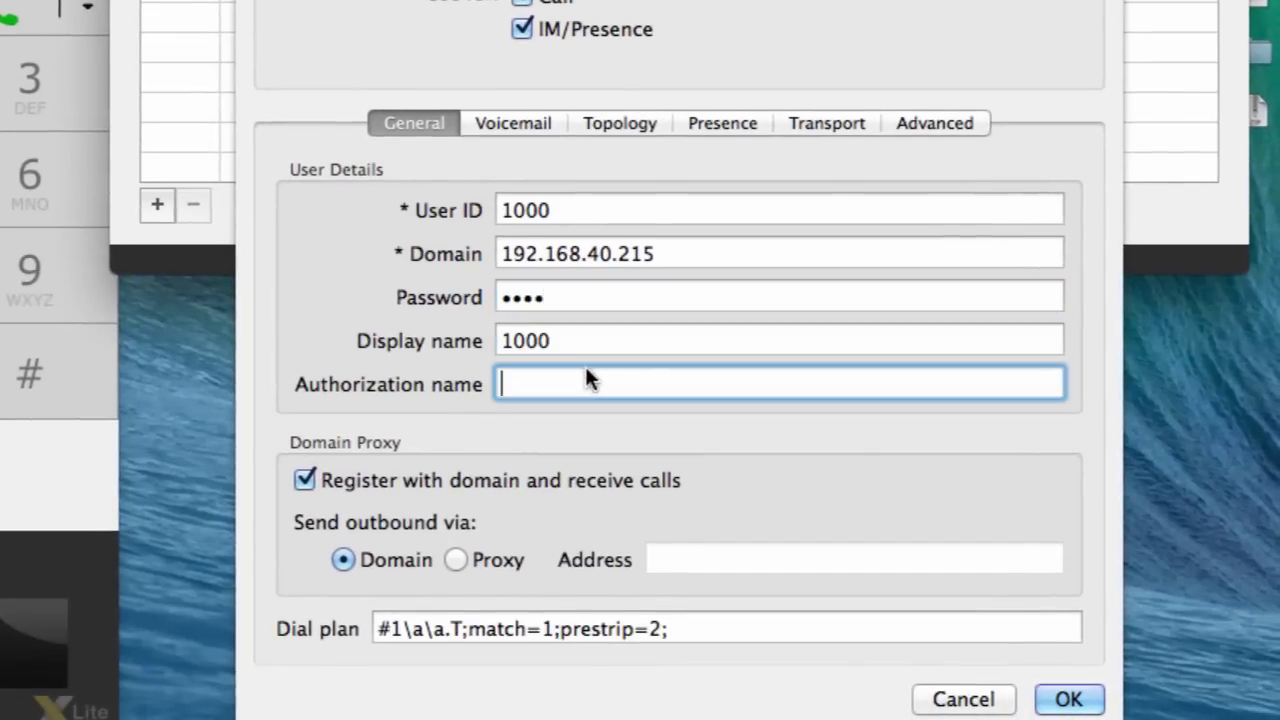
- Send outbound calls via proxy 192.168.40.215:5060, save the account, and close Preferences
left_click(536, 560)
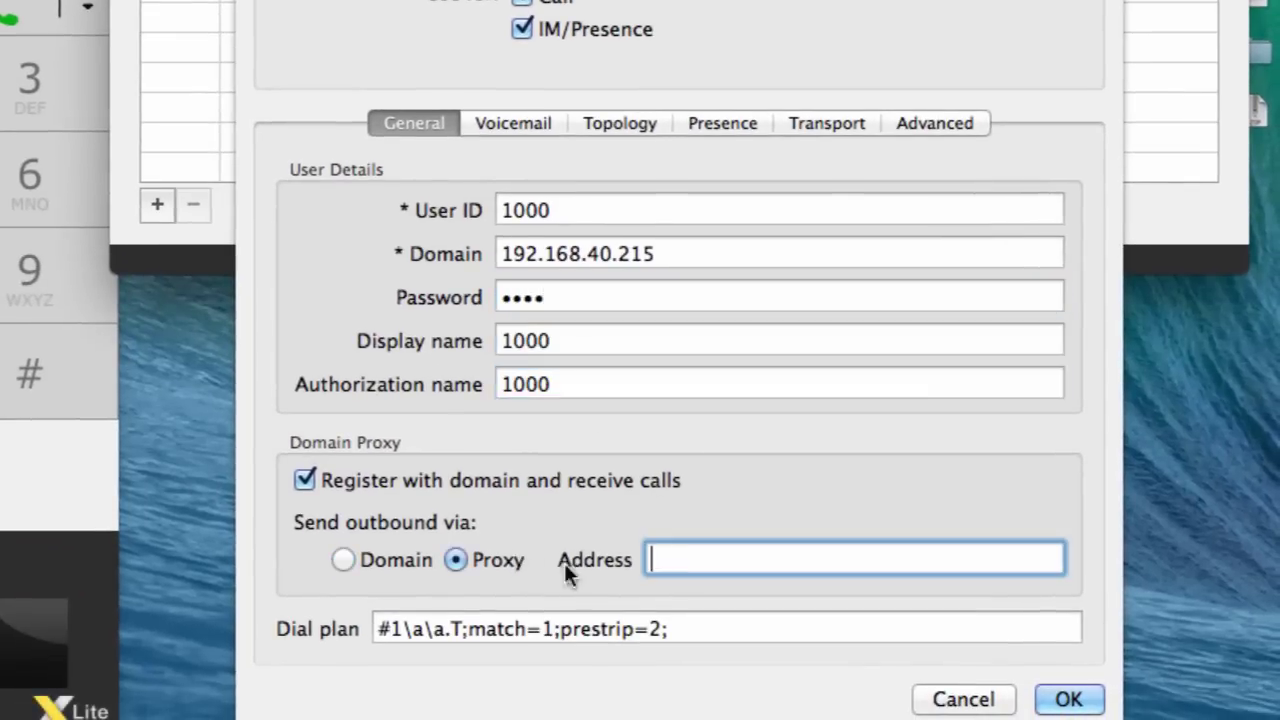
left_click_drag(680, 254, 386, 275)
key("super+c")
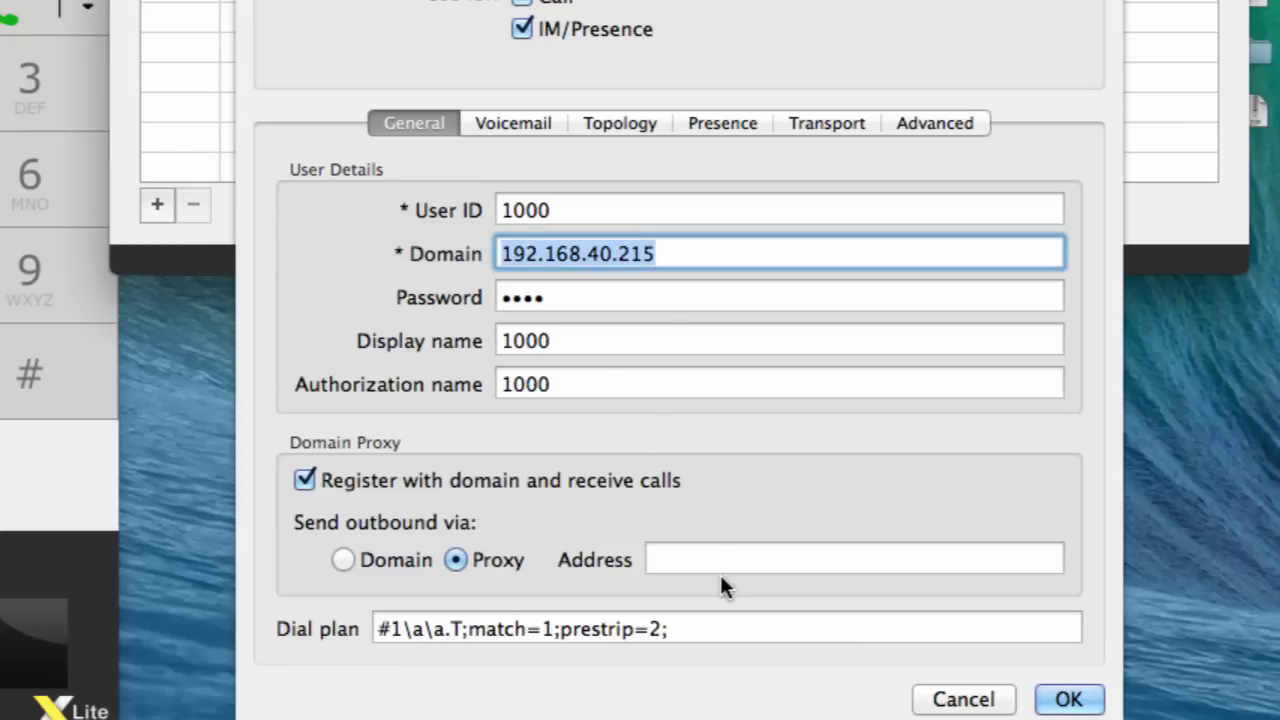
left_click(712, 560)
key("super+v")
type(":50606")
key("BackSpace")
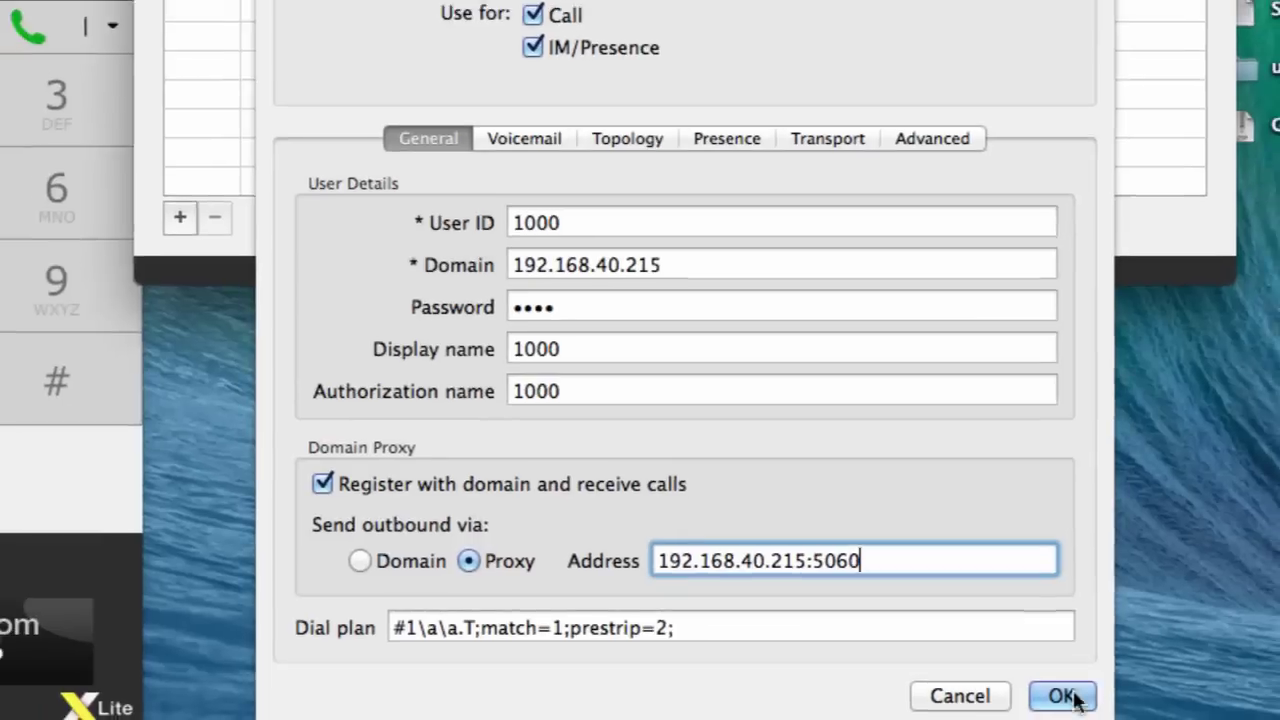
left_click(1068, 699)
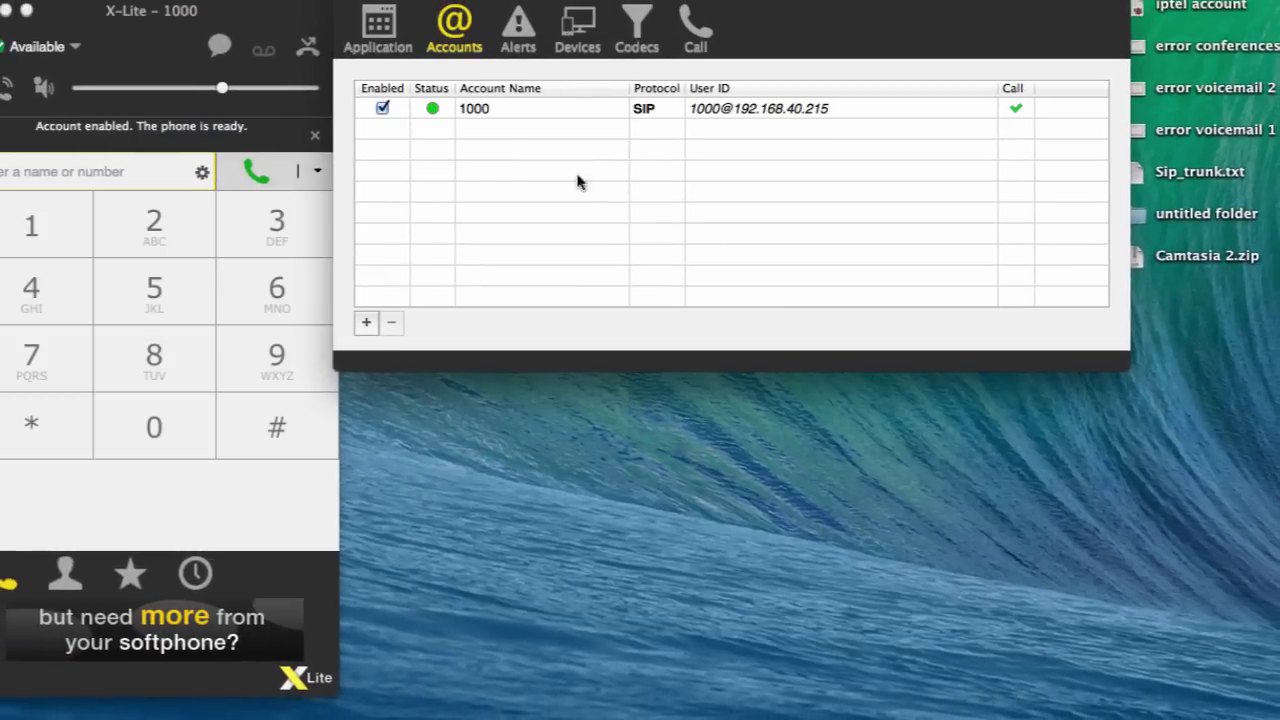
left_click(355, 3)
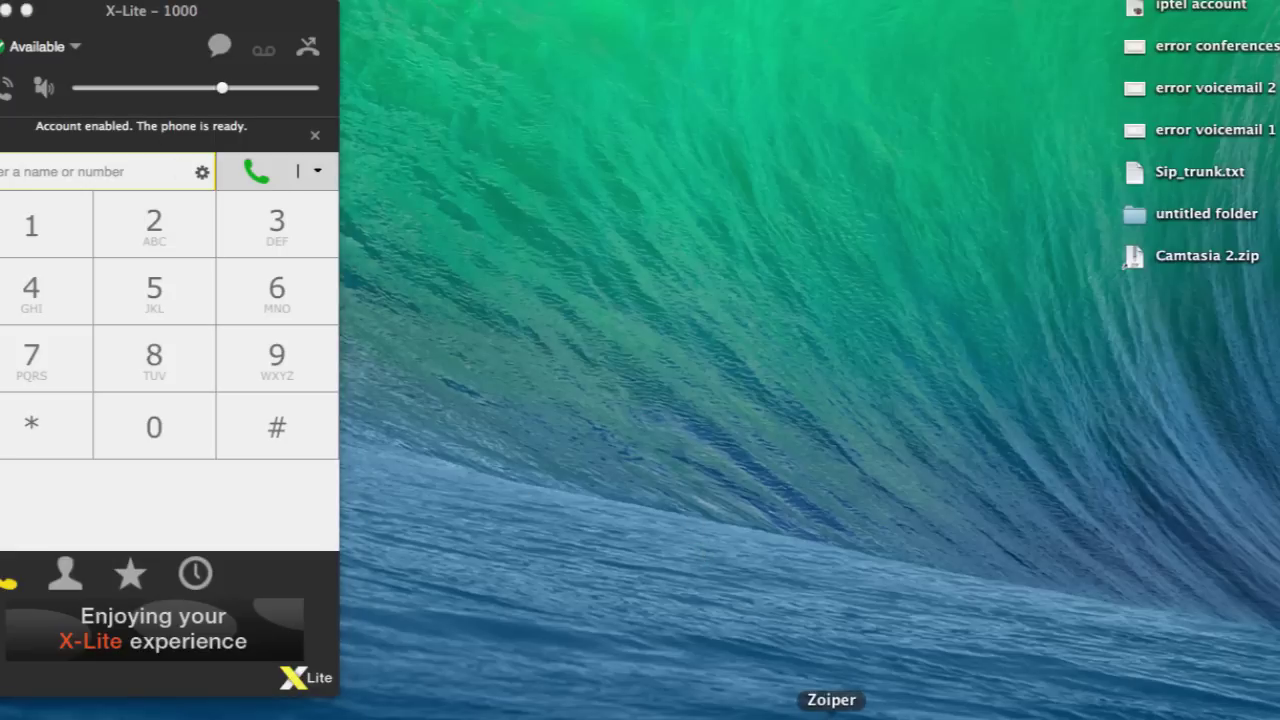
- Launch QuteCom from Spotlight and move its window to the middle
key("super+space")
type("qu")
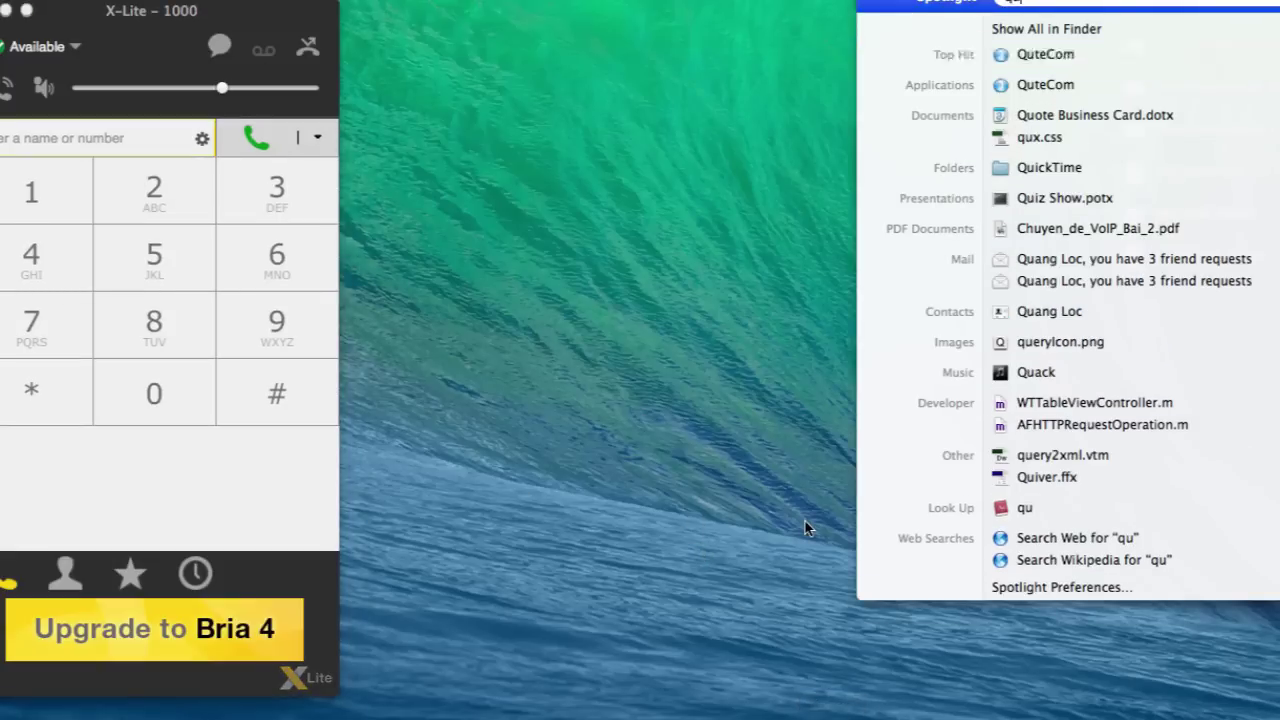
key("Escape")
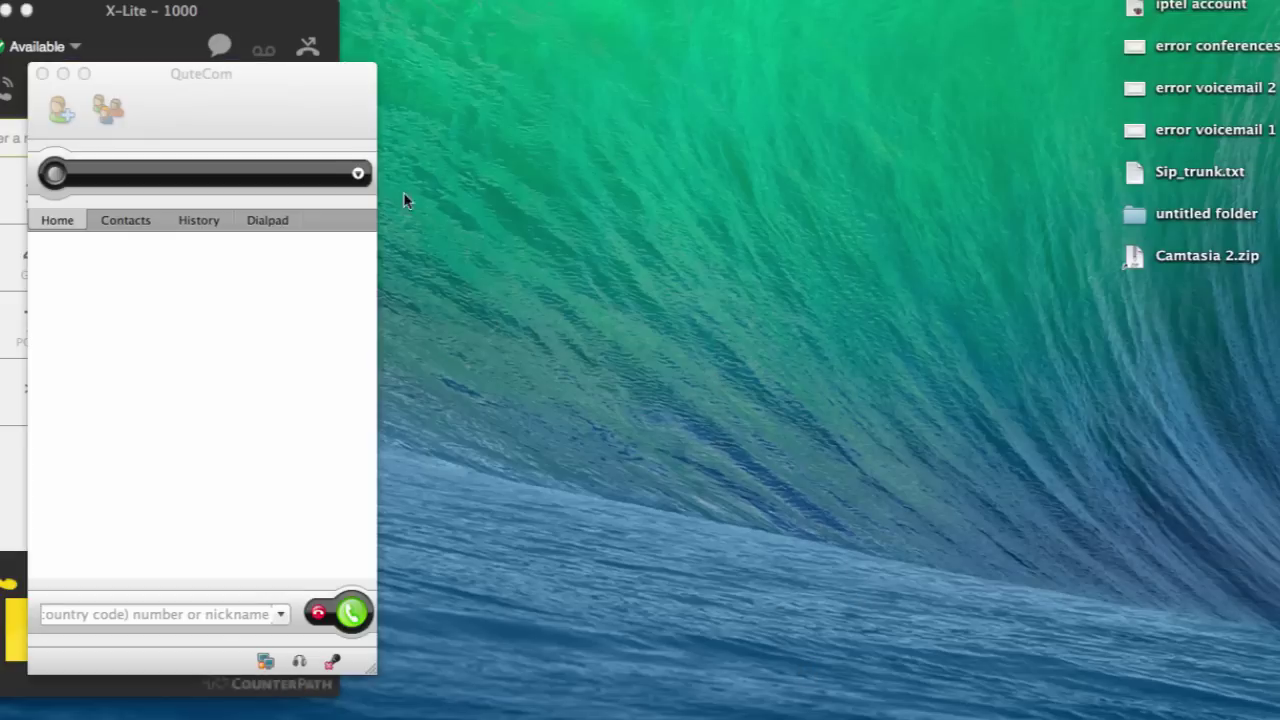
left_click_drag(224, 24, 566, 17)
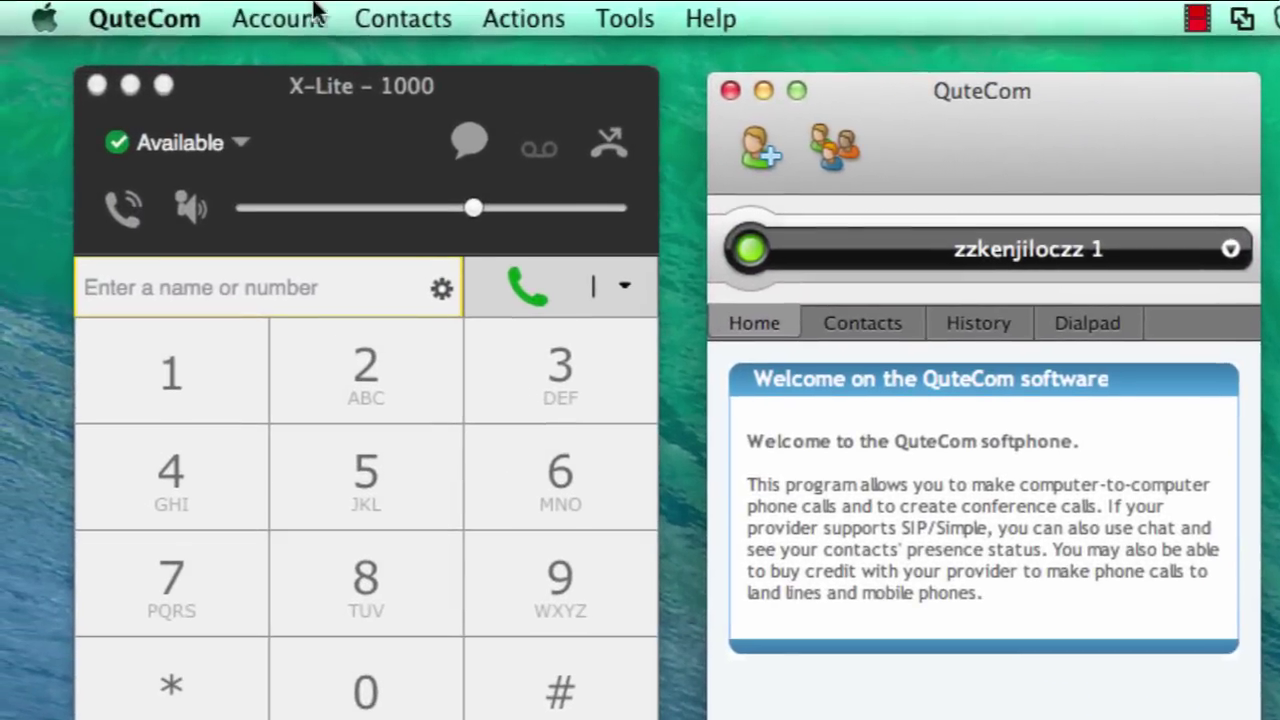
- Log off the current profile and delete the saved profile
left_click(98, 0)
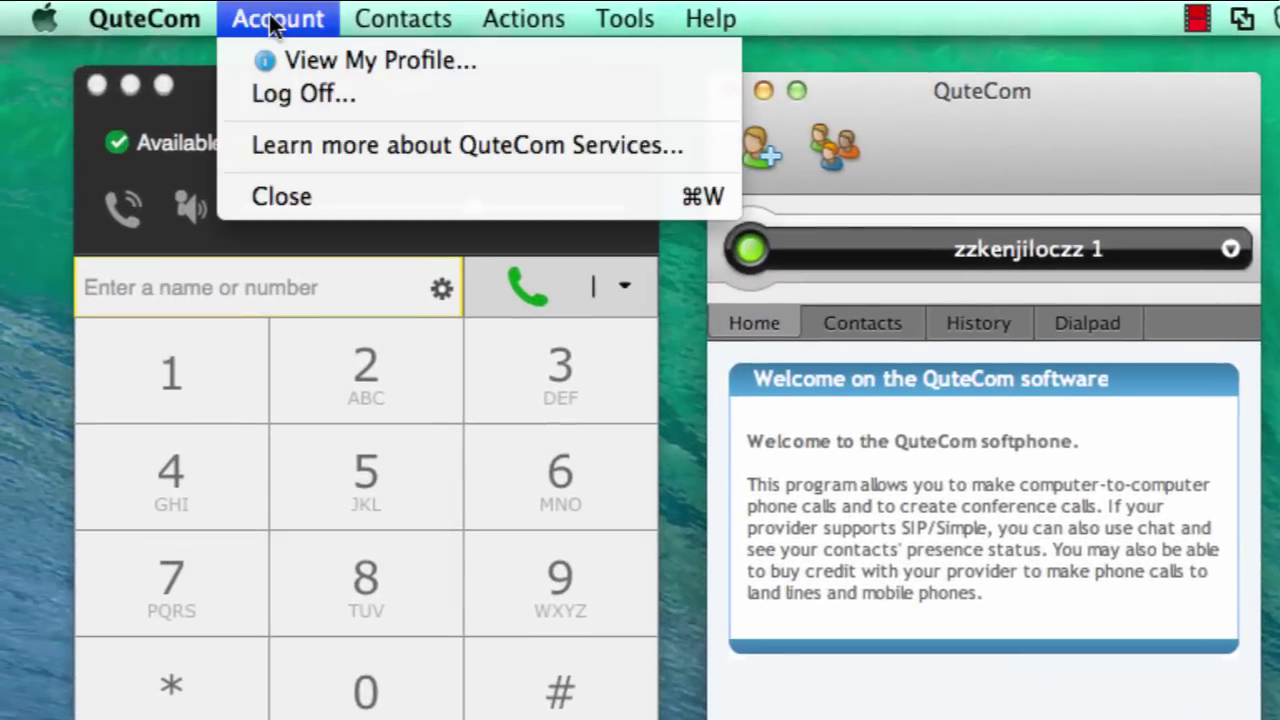
left_click(303, 93)
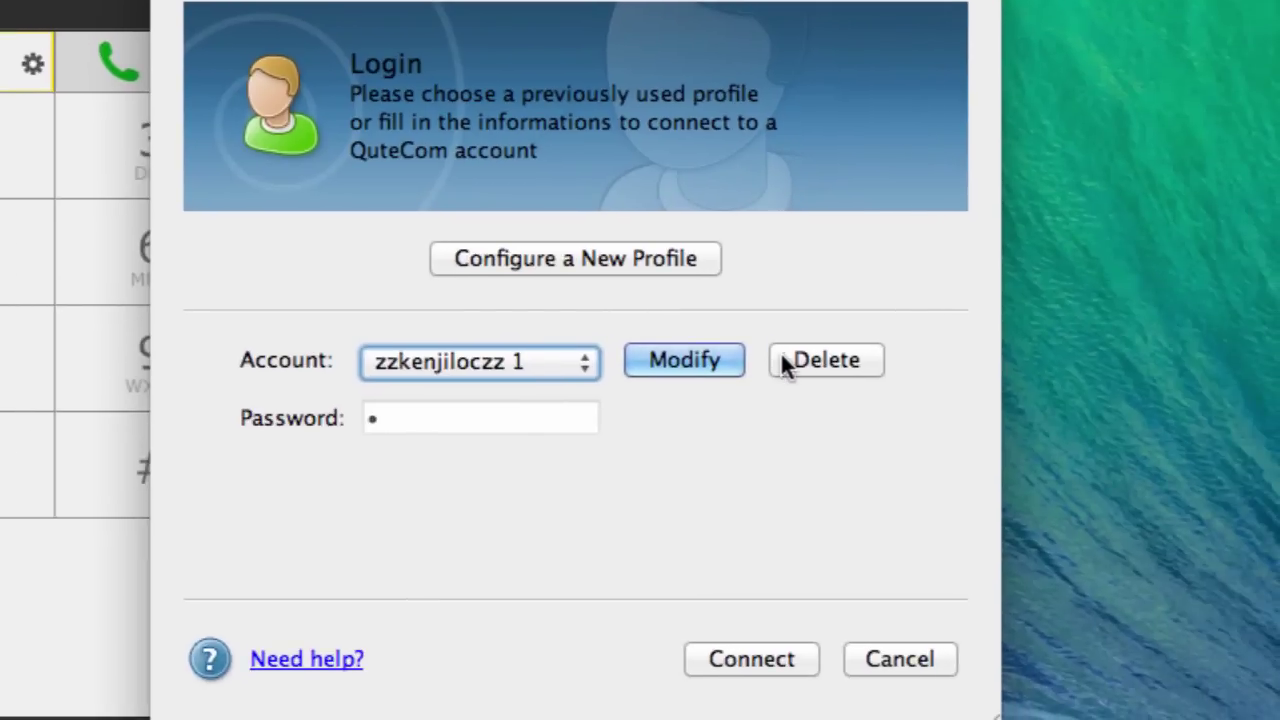
left_click(850, 393)
left_click(487, 435)
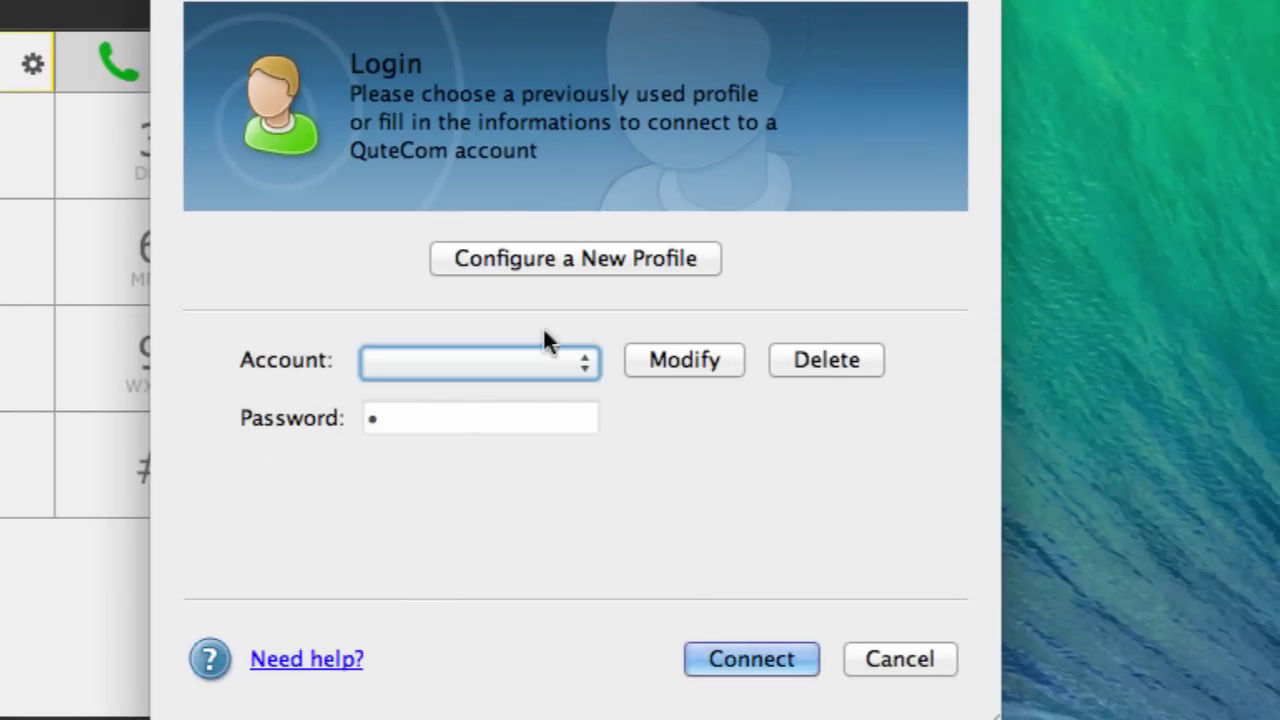
- Start a new SIP profile with its account name, iptel login username and password
left_click(625, 258)
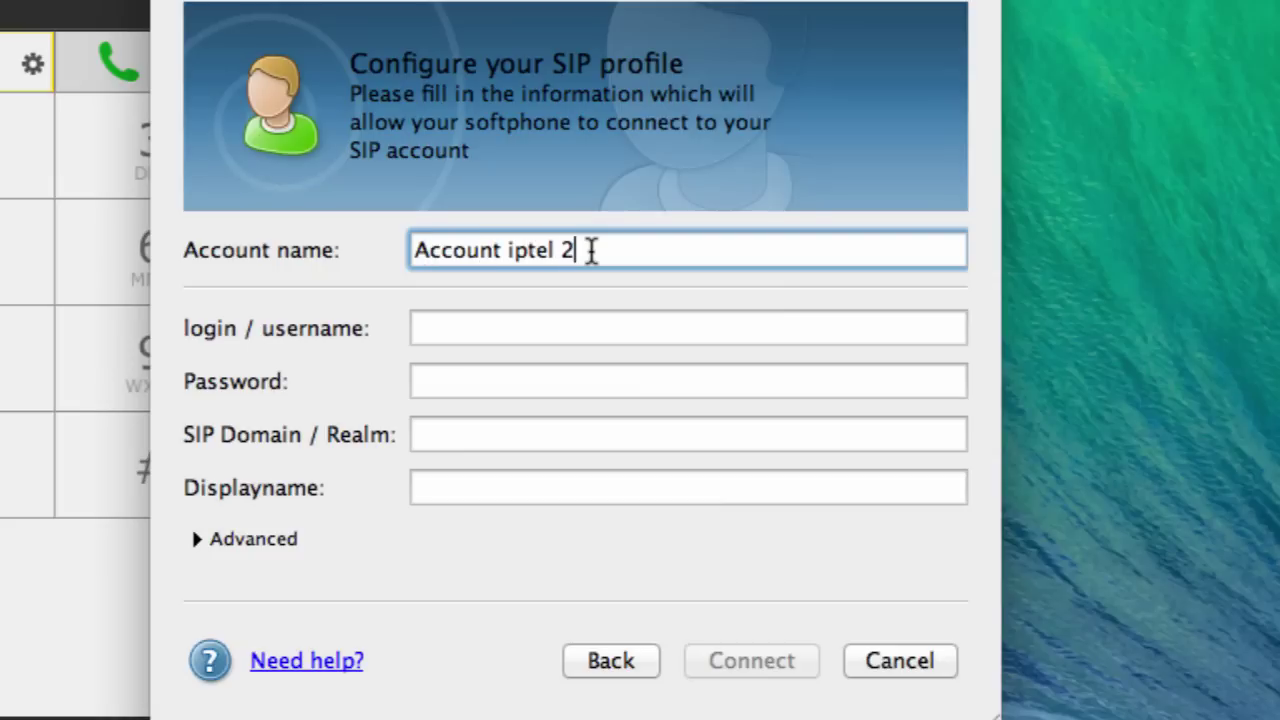
type("zkenjiloczz 1")
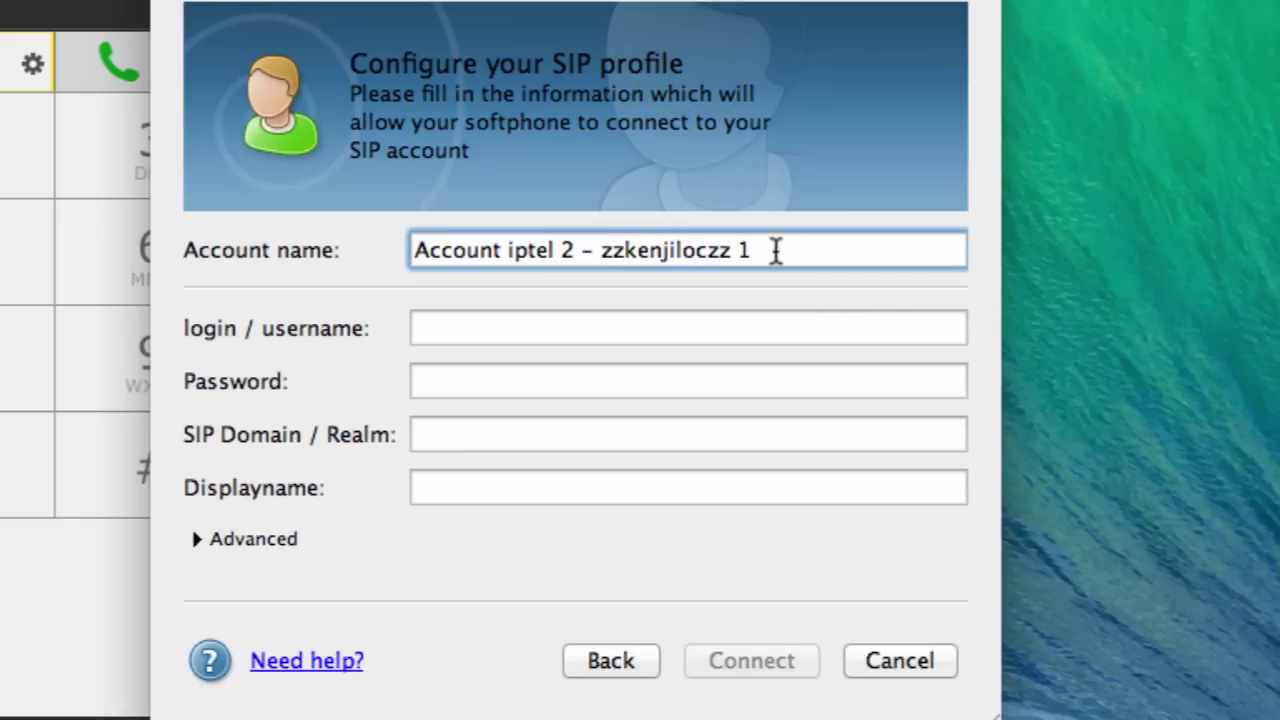
double_click(658, 255)
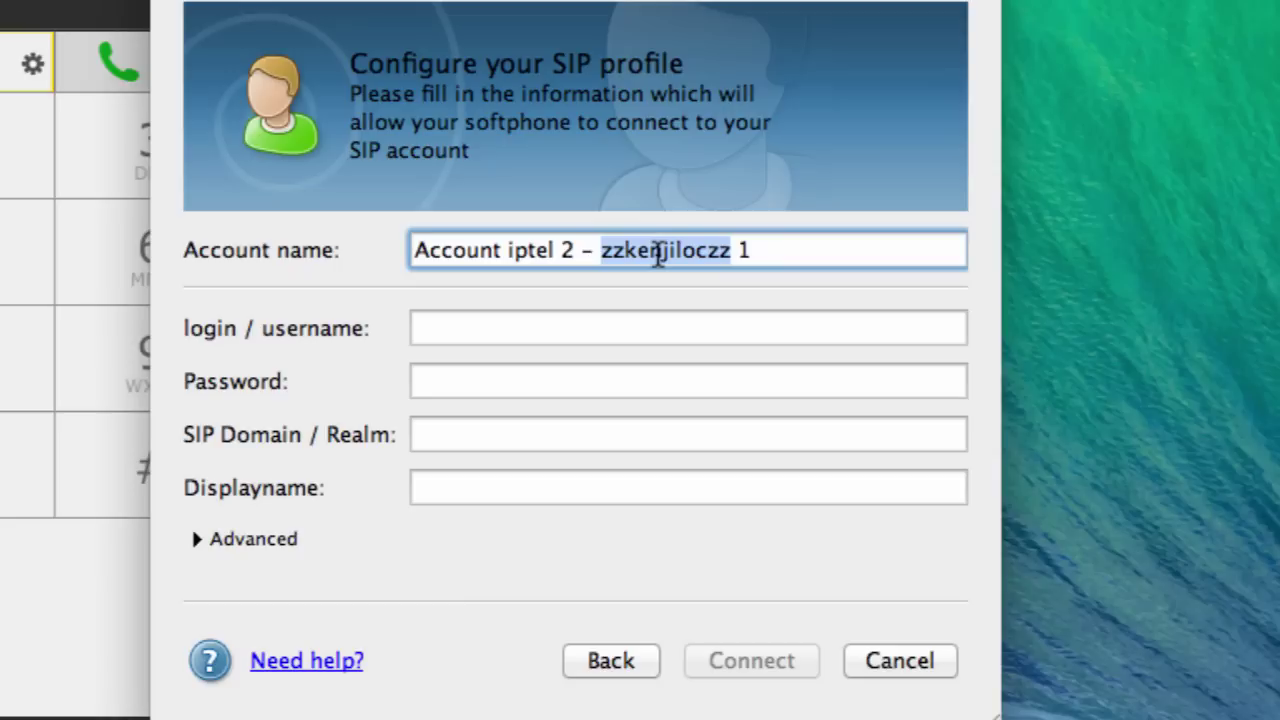
left_click(591, 322)
type("zzkenjiloczz")
type("1")
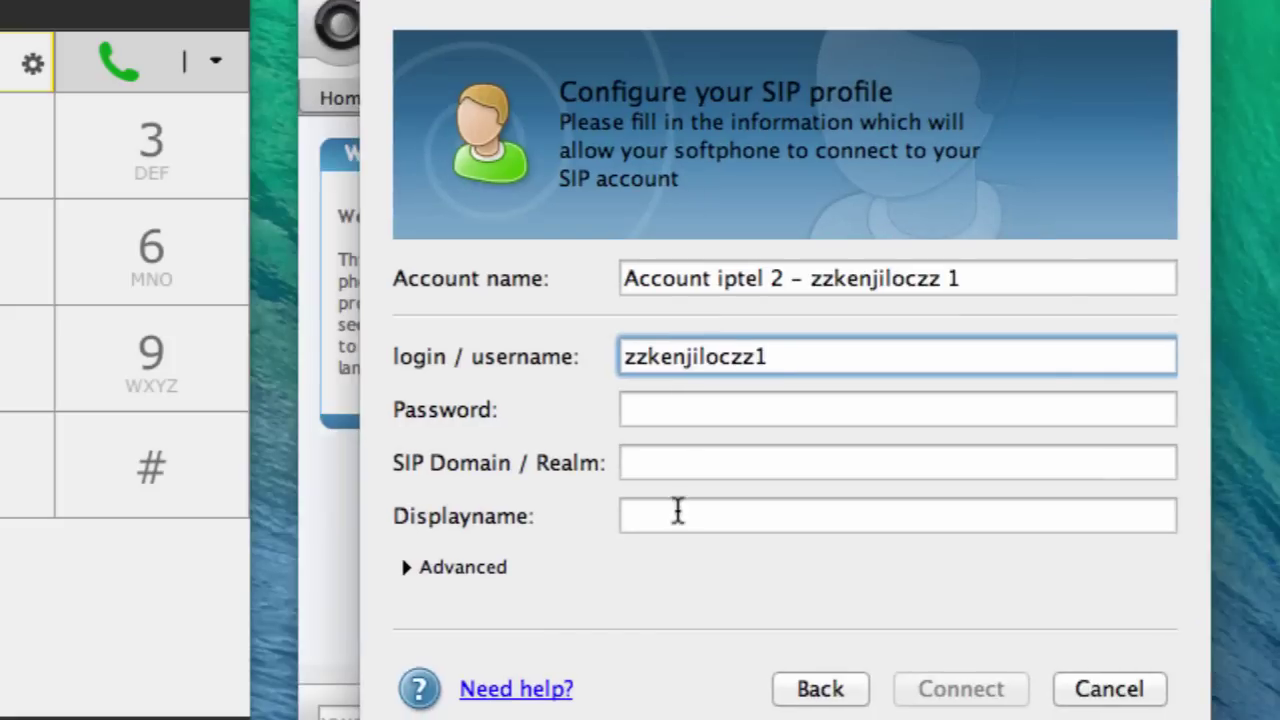
left_click(469, 380)
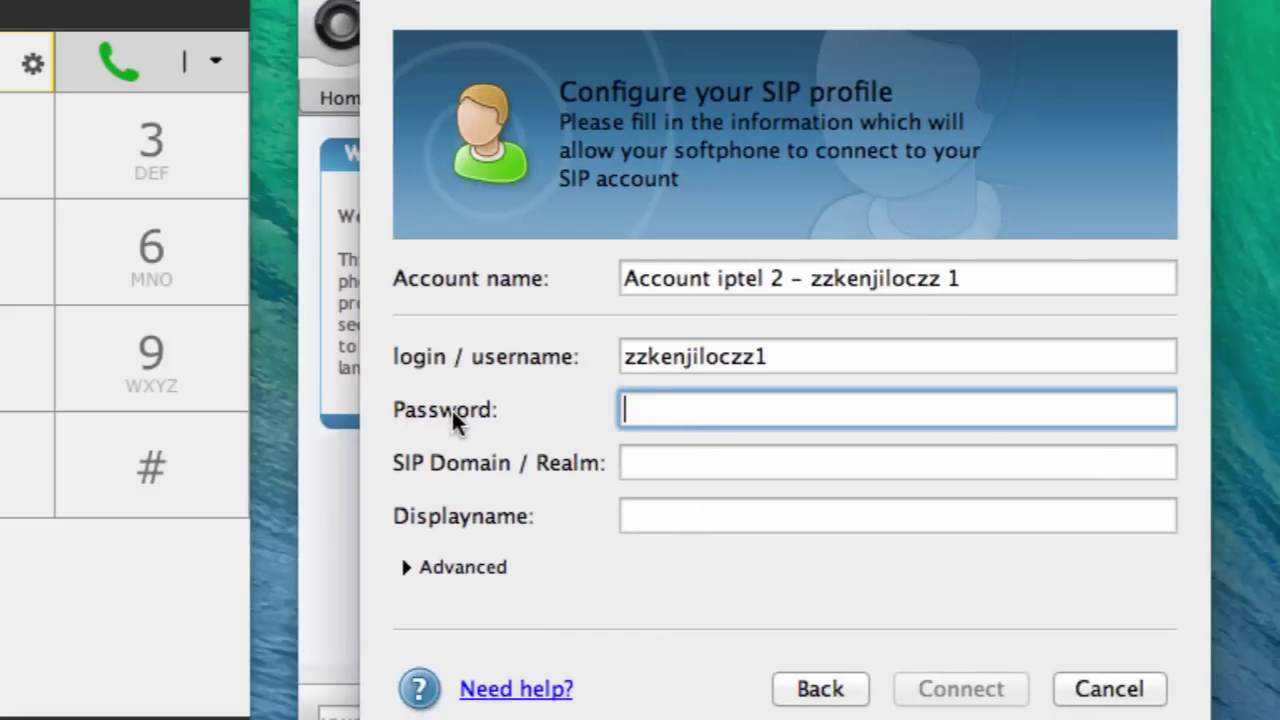
type("x")
- Set the SIP domain to sip.iptel.org and use it as the proxy
left_click(652, 468)
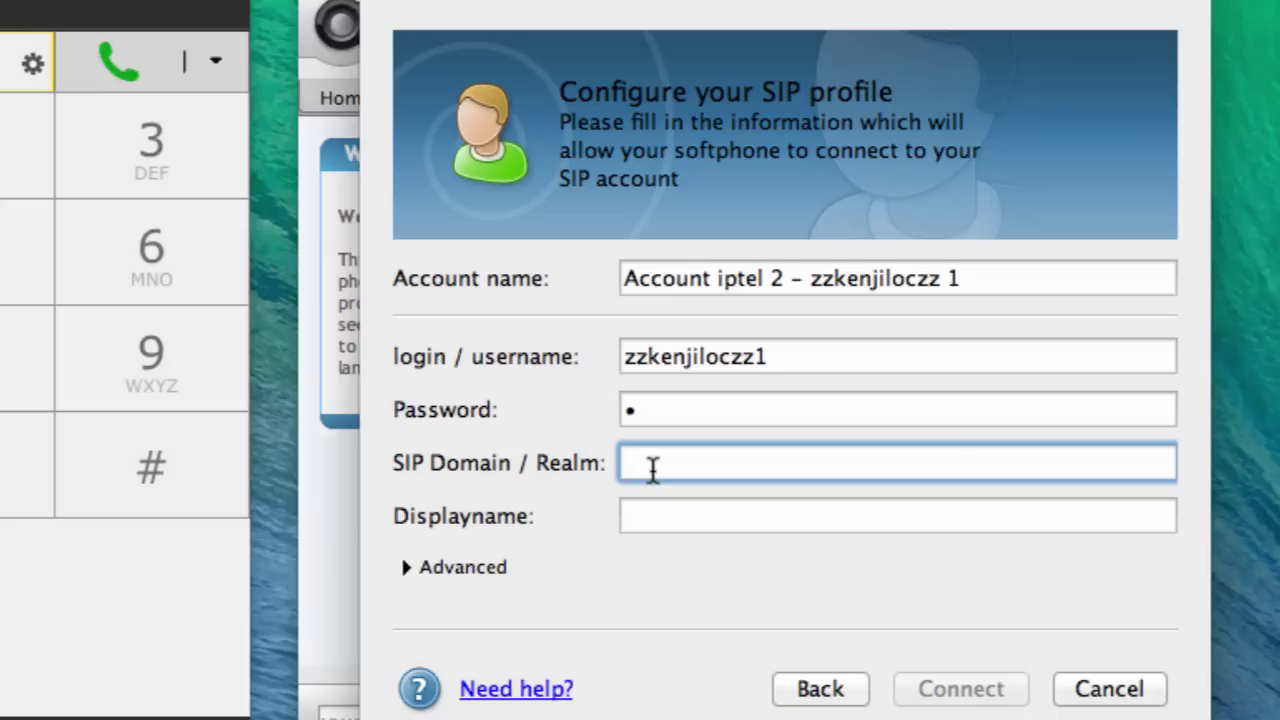
type("sip.")
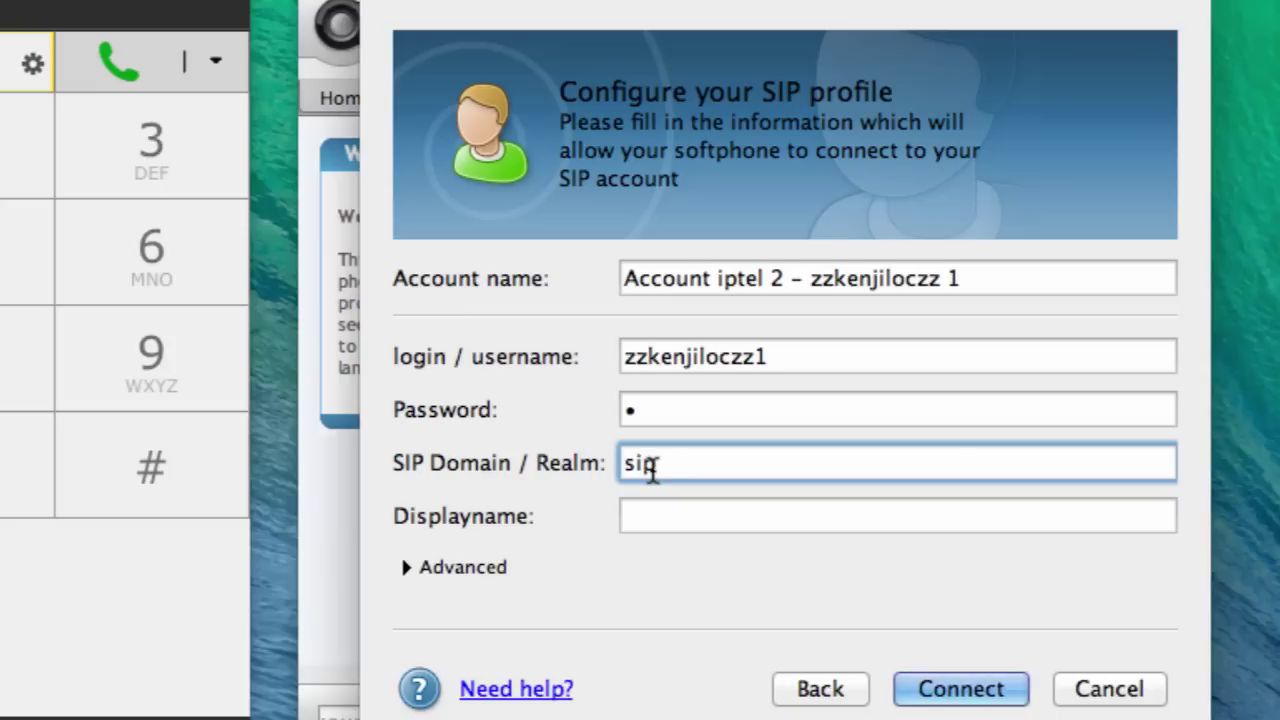
type("iptel.org")
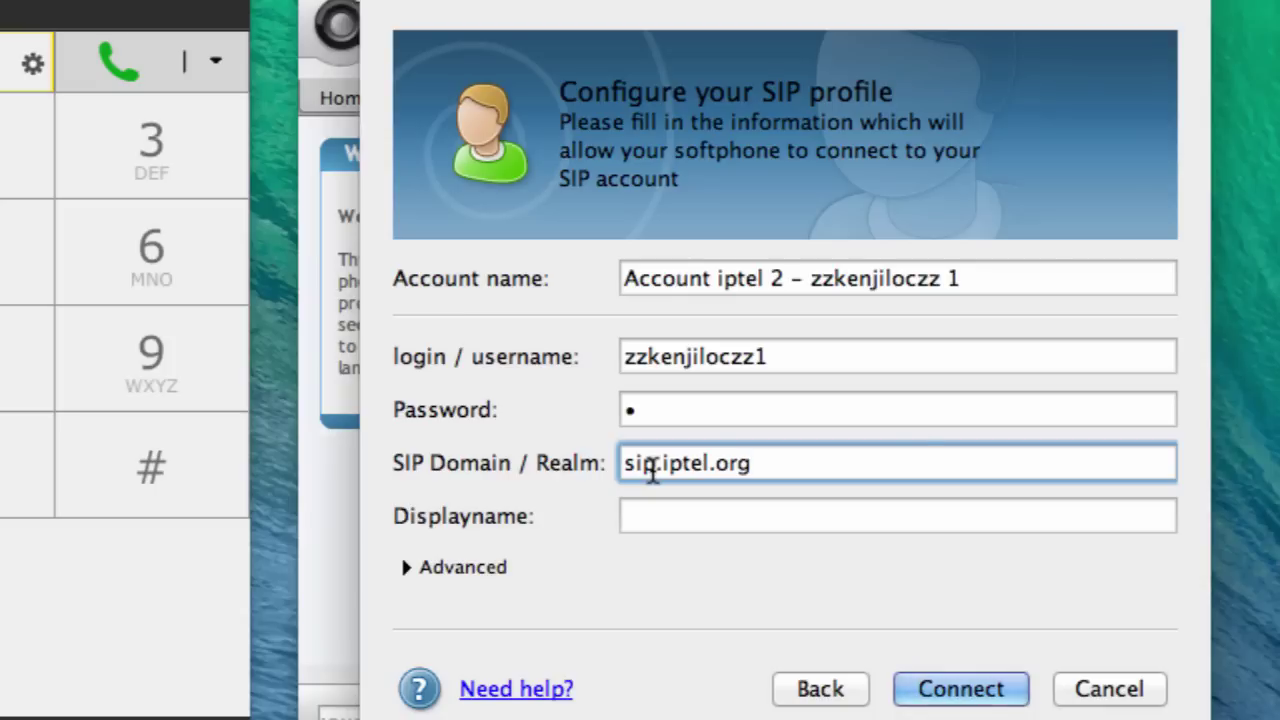
left_click_drag(903, 451, 570, 463)
key("super+c")
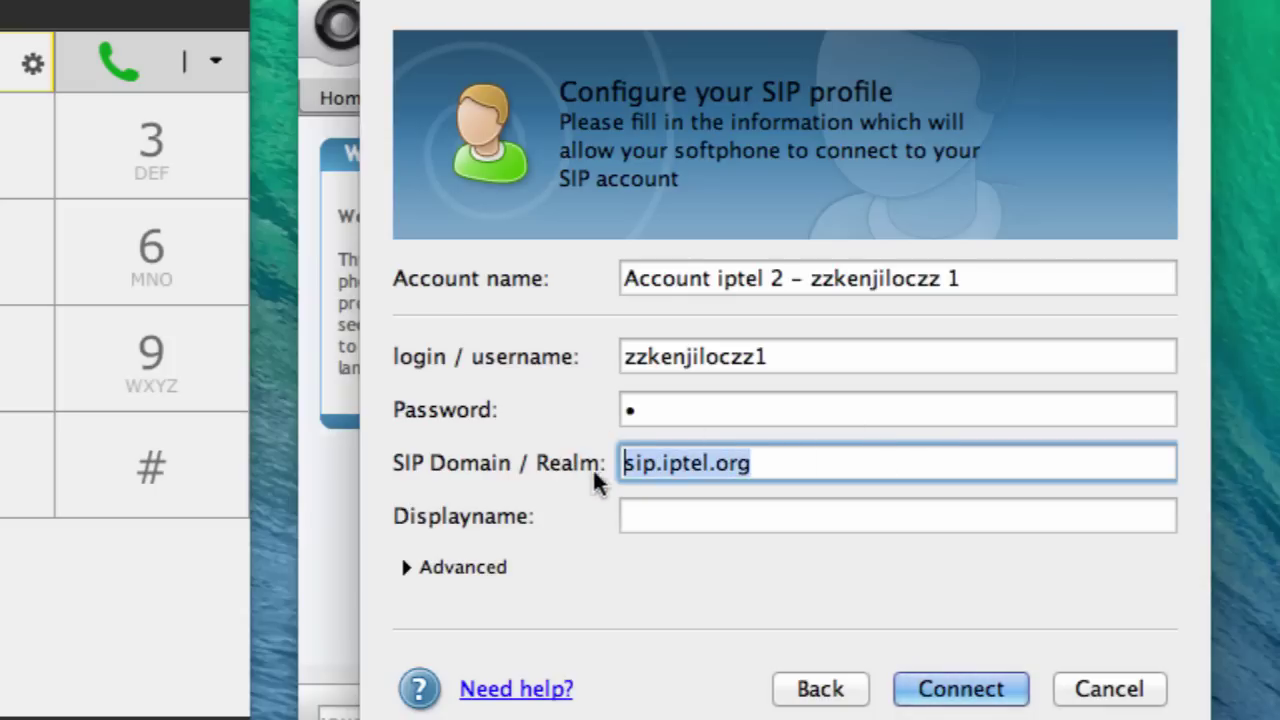
left_click(714, 514)
key("super+v")
left_click(413, 564)
left_click(697, 616)
left_click(695, 672)
key("super+v")
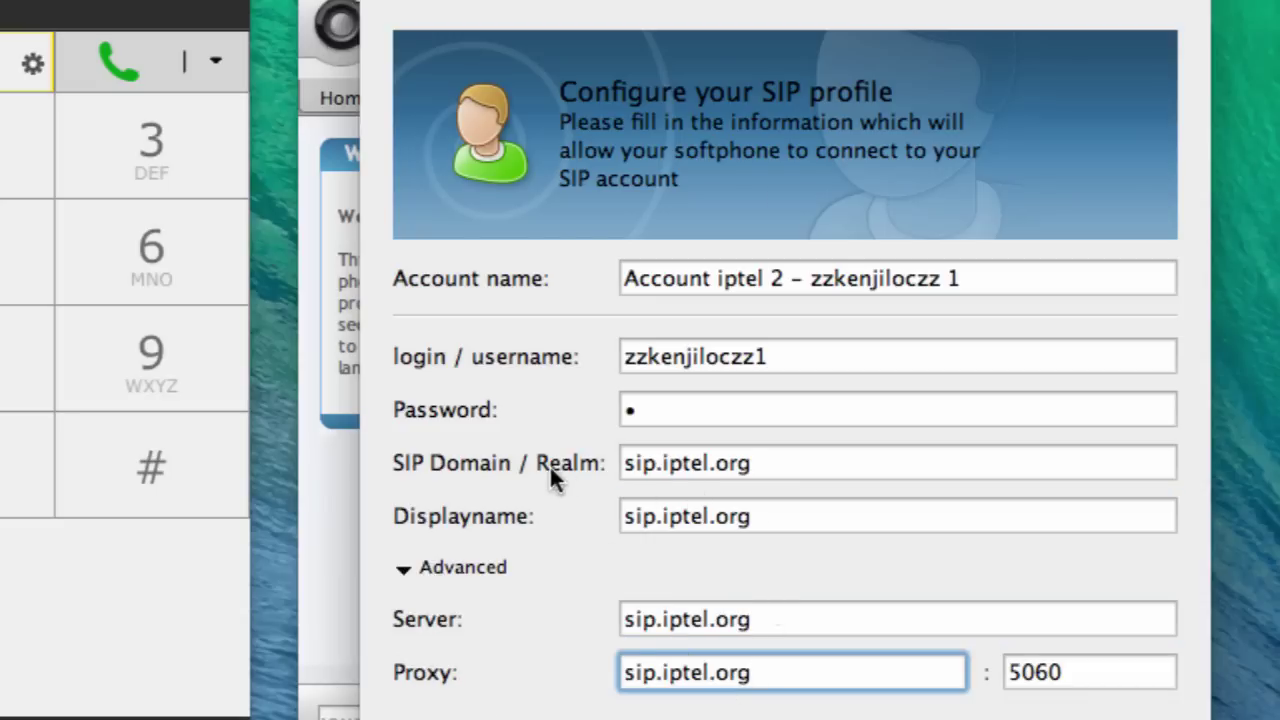
- Copy the account name into the display name, connect, and move QuteCom aside
left_click(457, 284)
key("super+c")
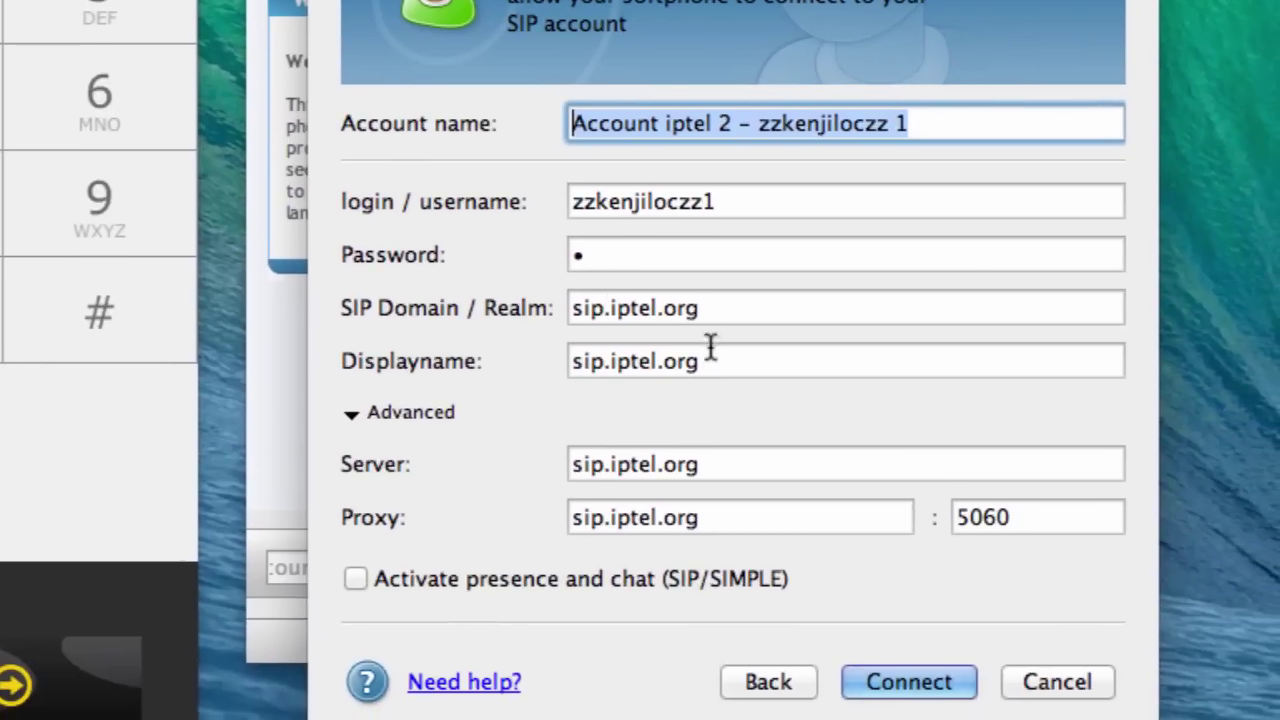
left_click(495, 533)
key("super+v")
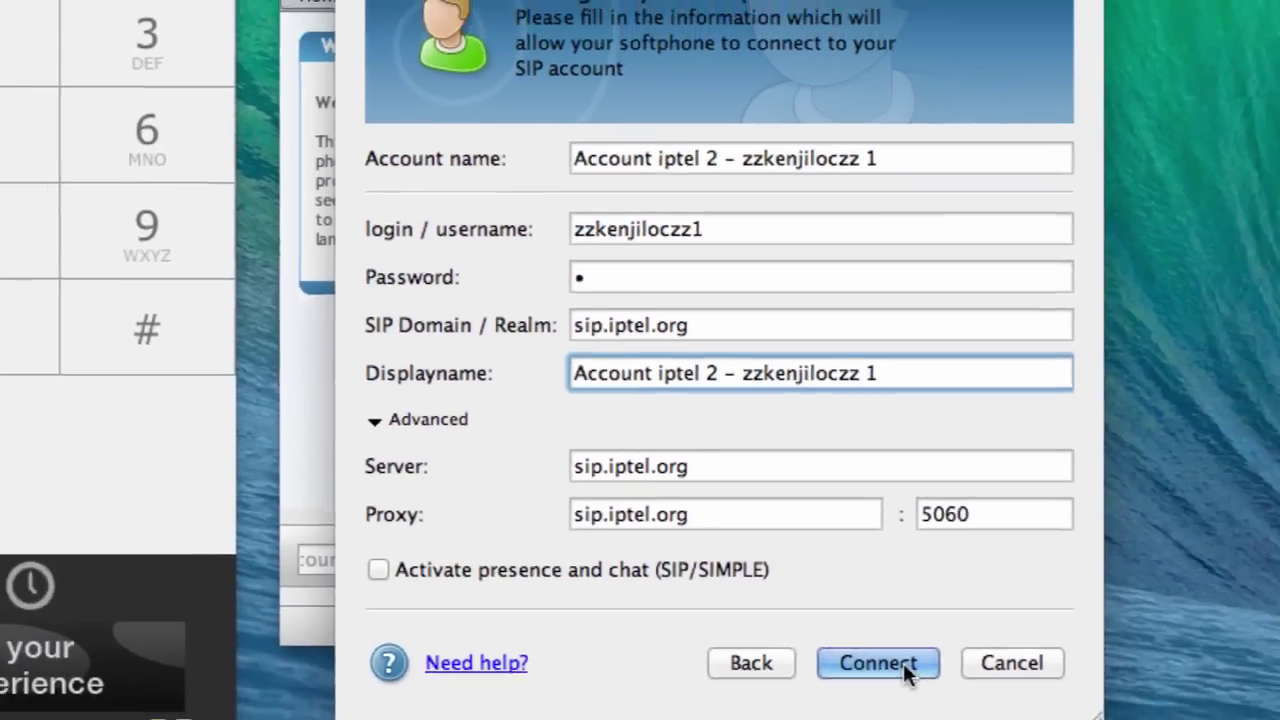
left_click(909, 681)
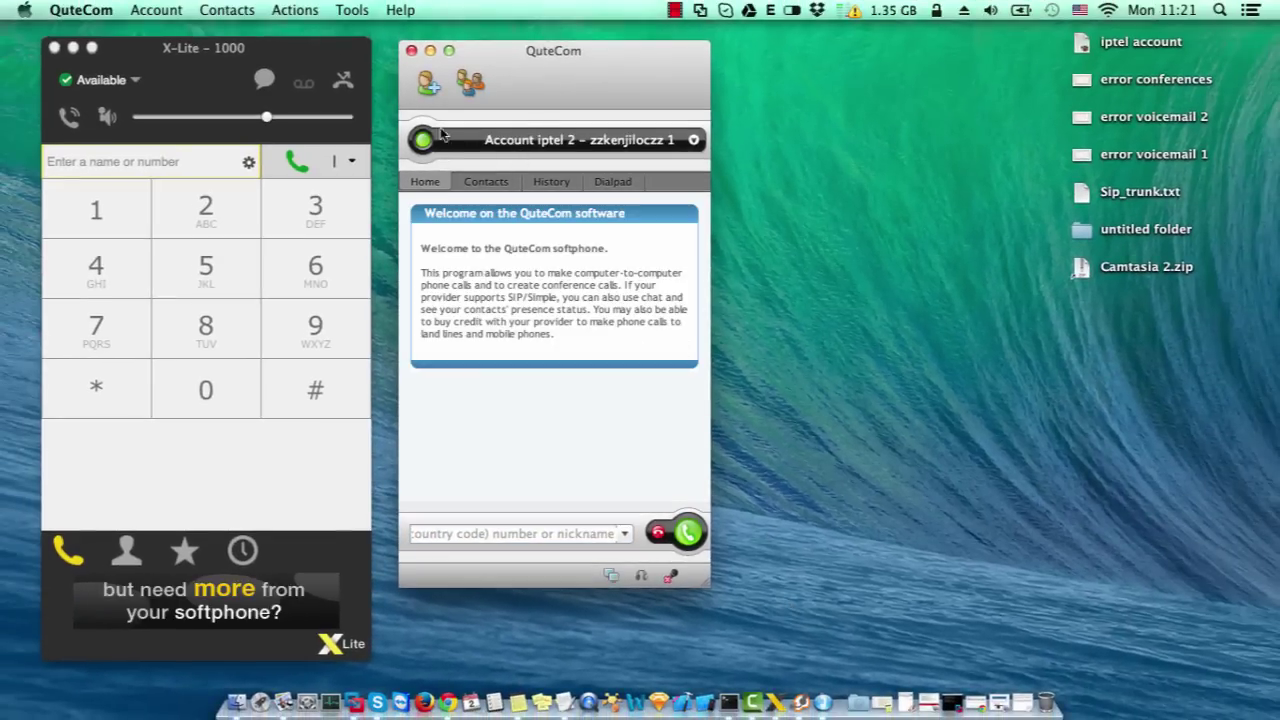
left_click_drag(521, 57, 835, 57)
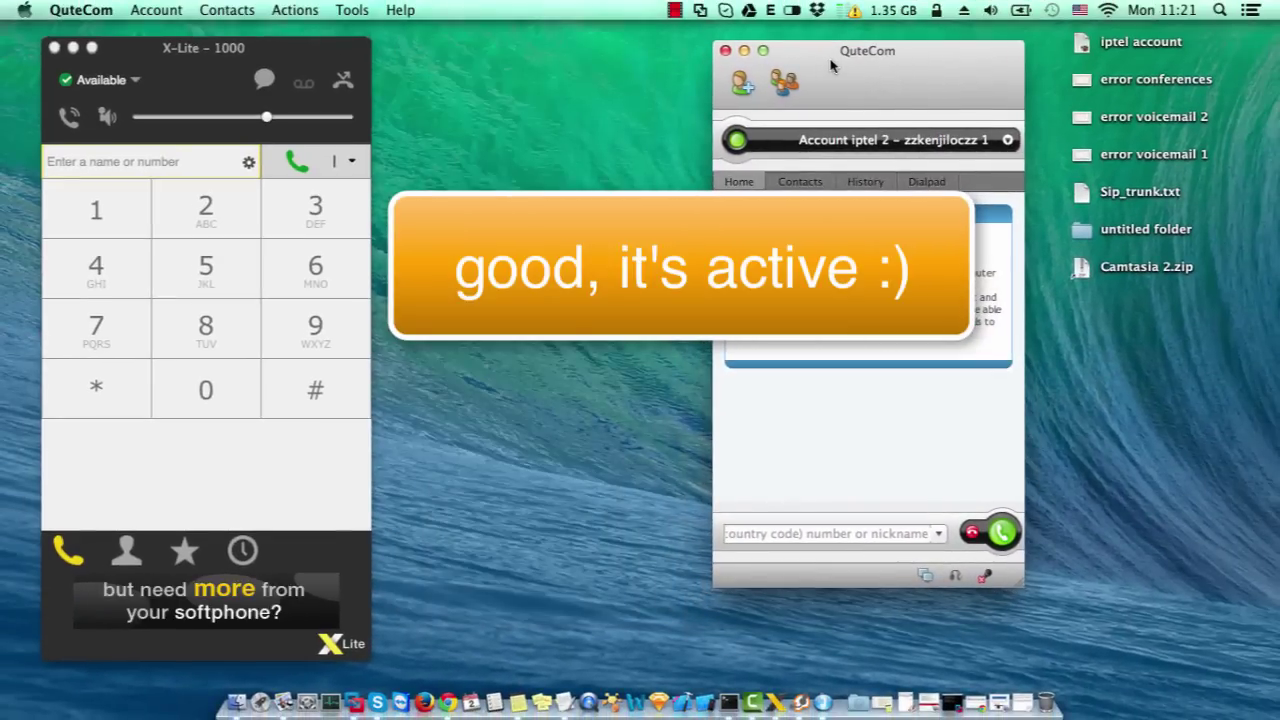
left_click(447, 703)
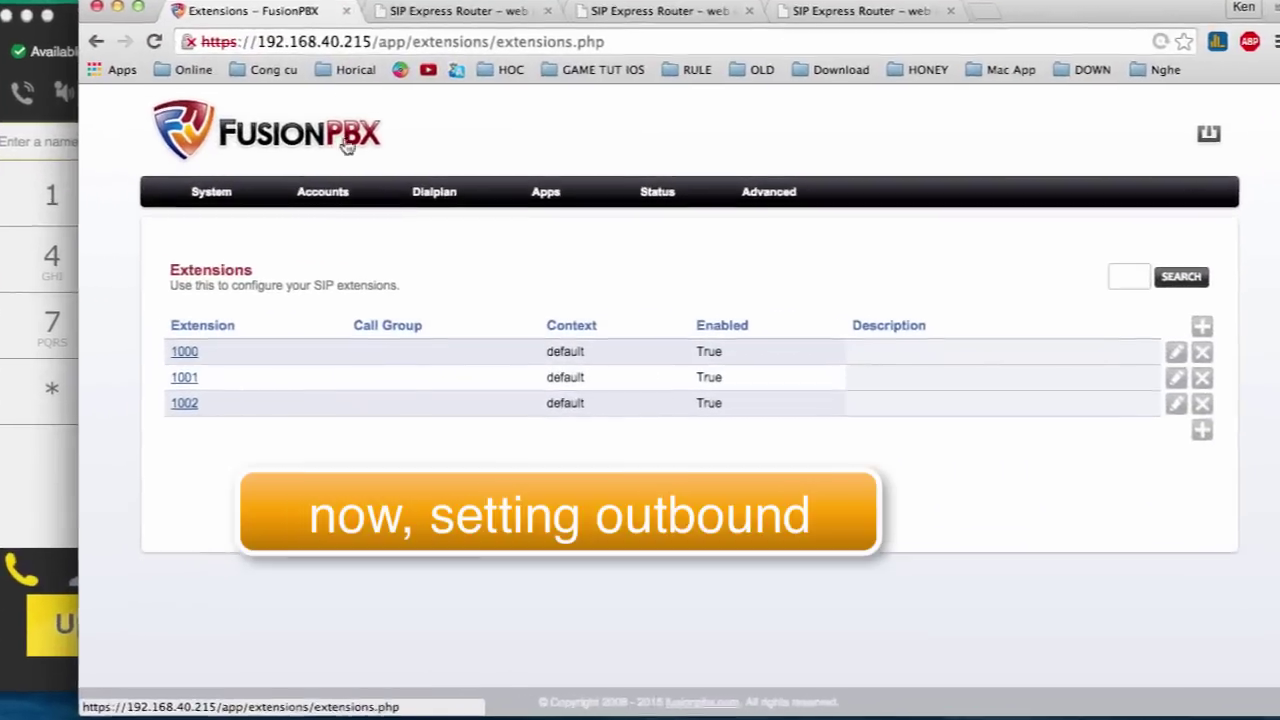
- Add a new gateway and fill its gateway name from a saved suggestion
mouse_move(343, 210)
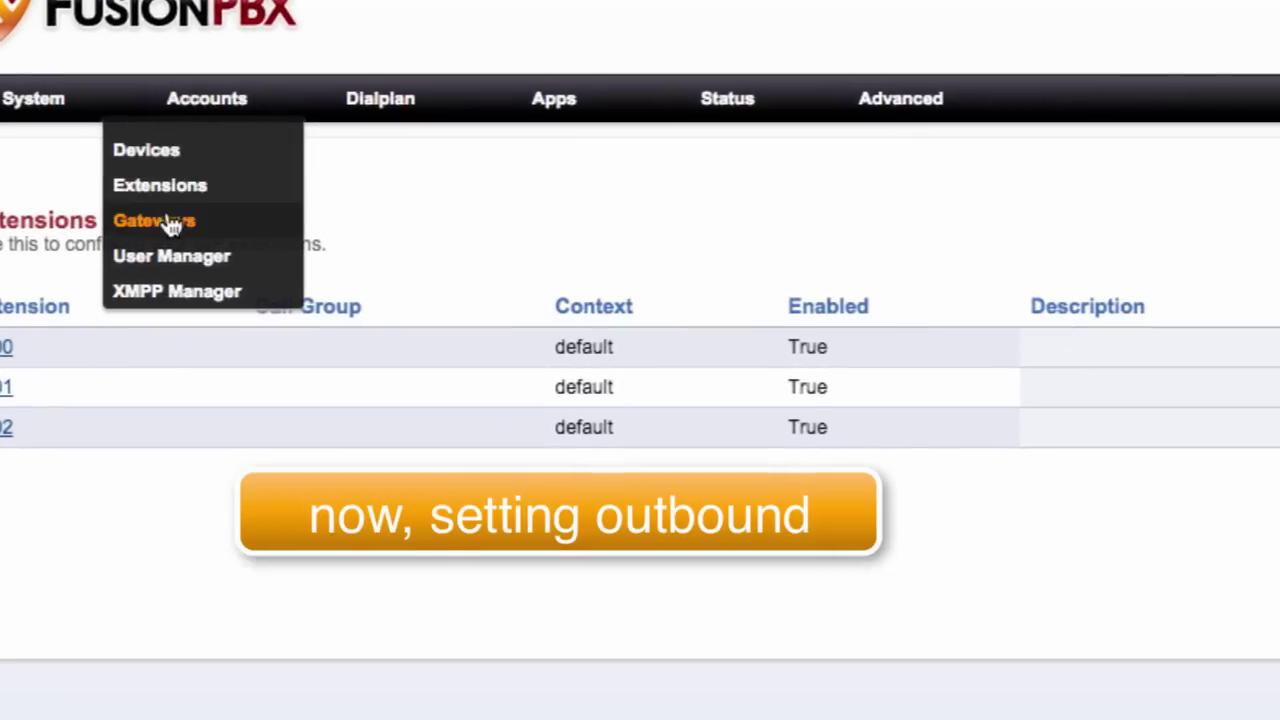
left_click(168, 224)
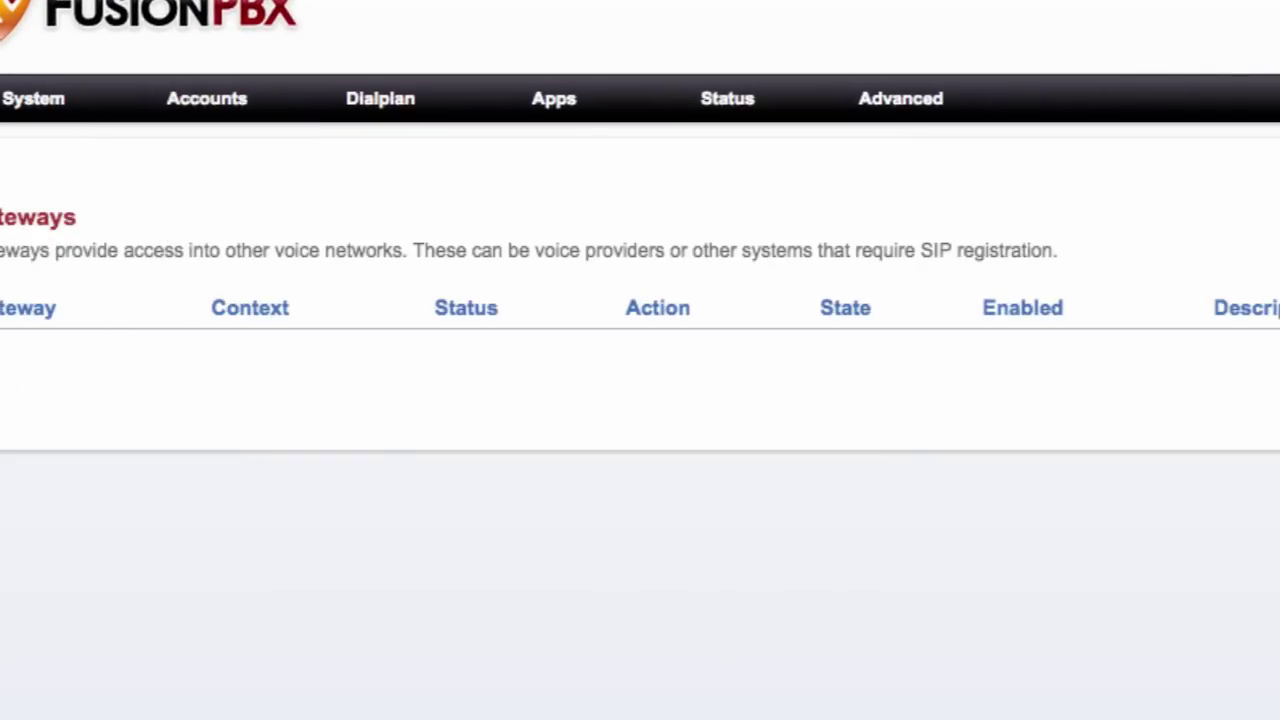
left_click(1217, 323)
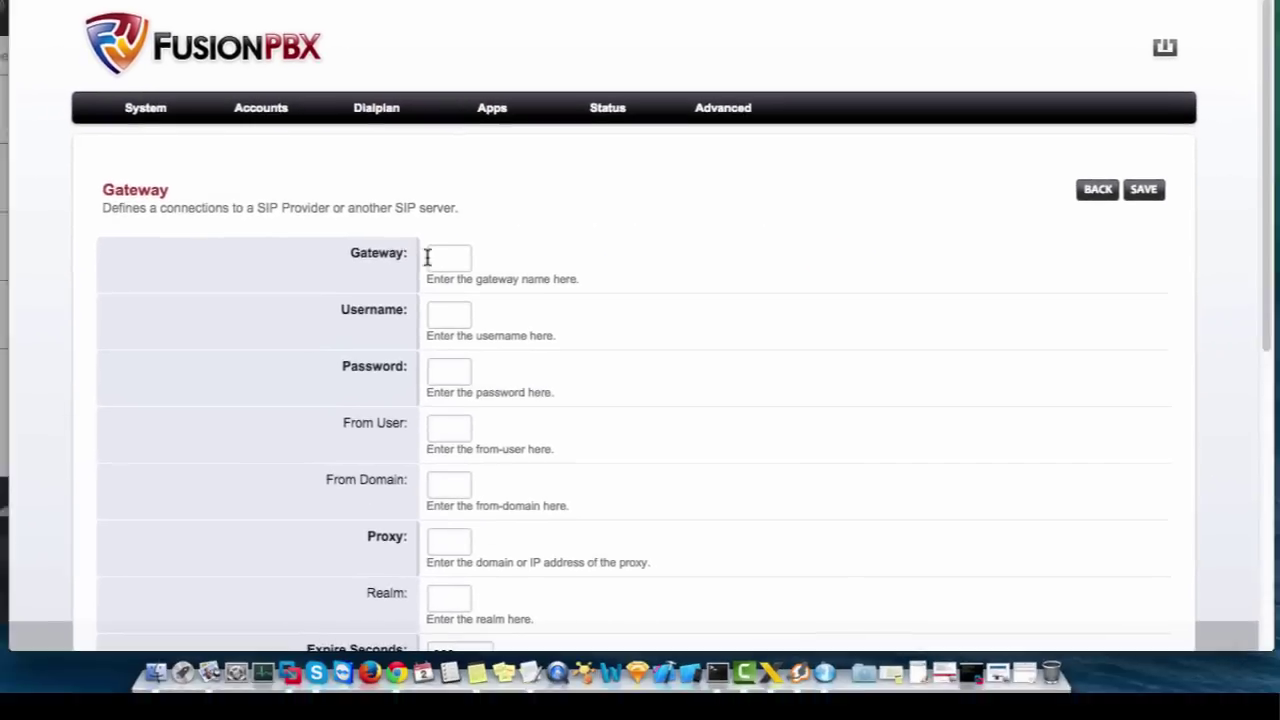
left_click(429, 334)
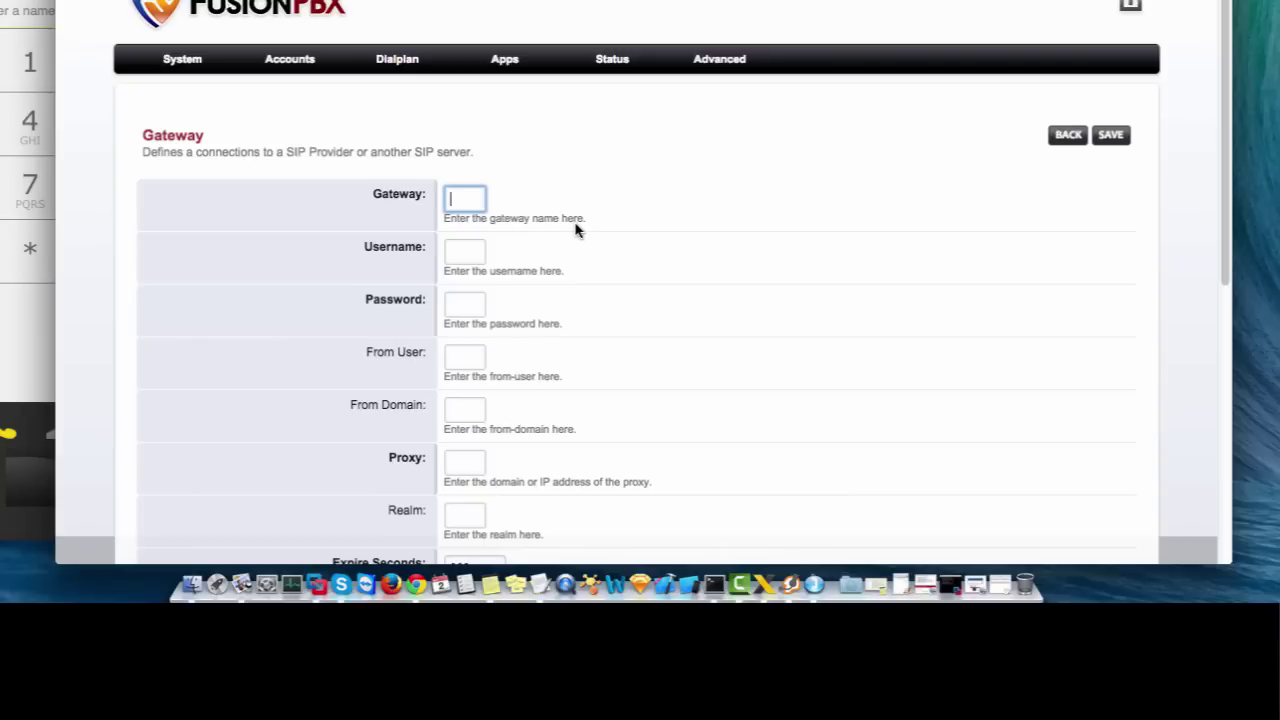
left_click(470, 196)
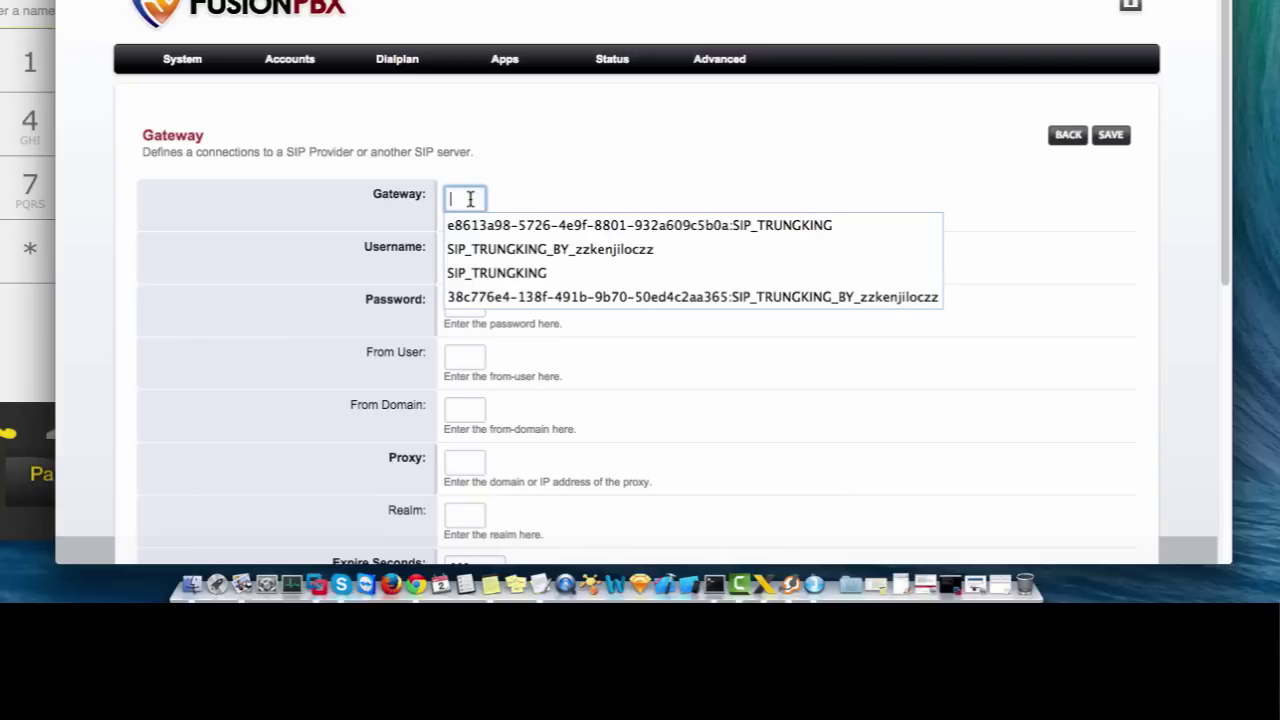
left_click(500, 249)
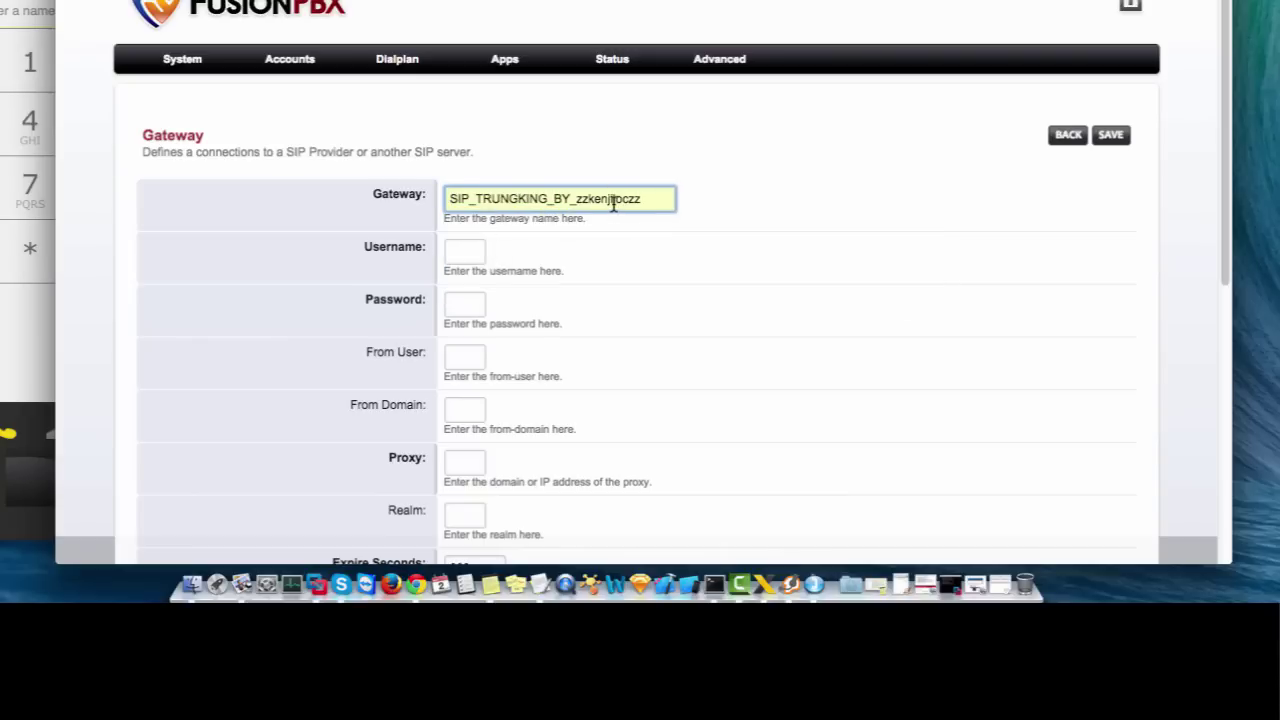
double_click(614, 199)
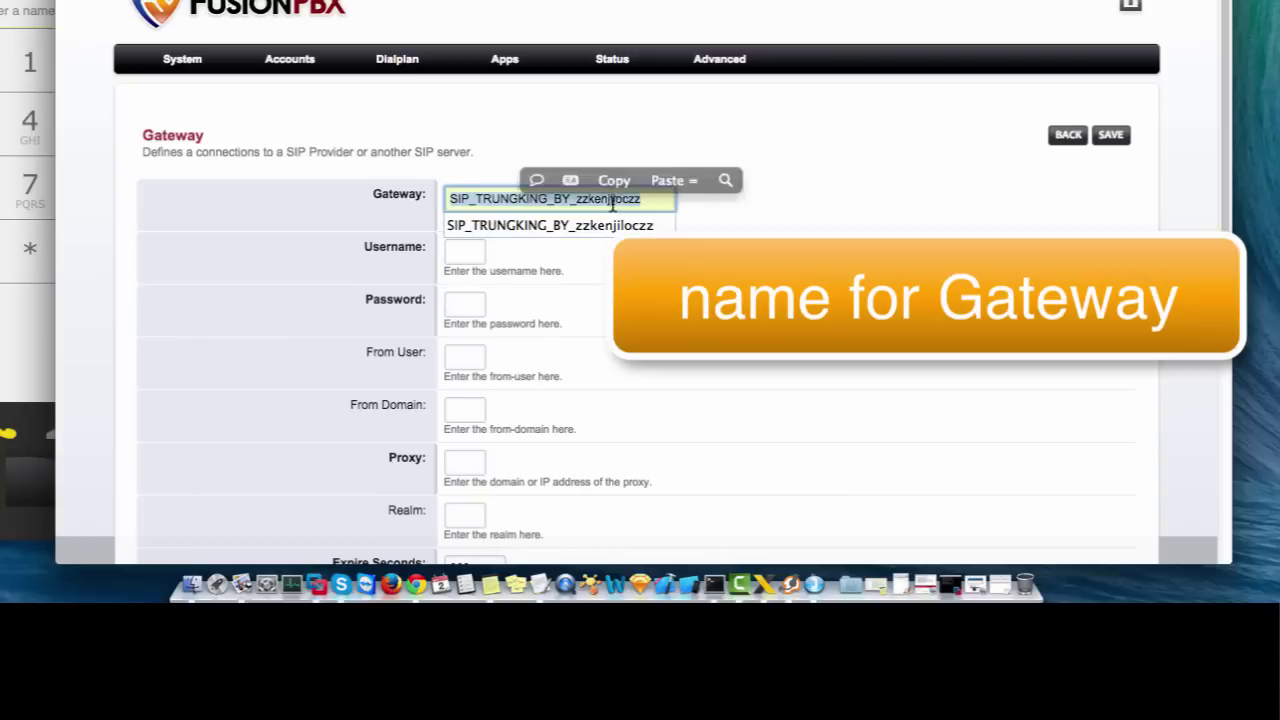
- Paste the iptel account name as username and enter the account password
left_click(474, 254)
left_click(591, 200)
left_click(646, 201)
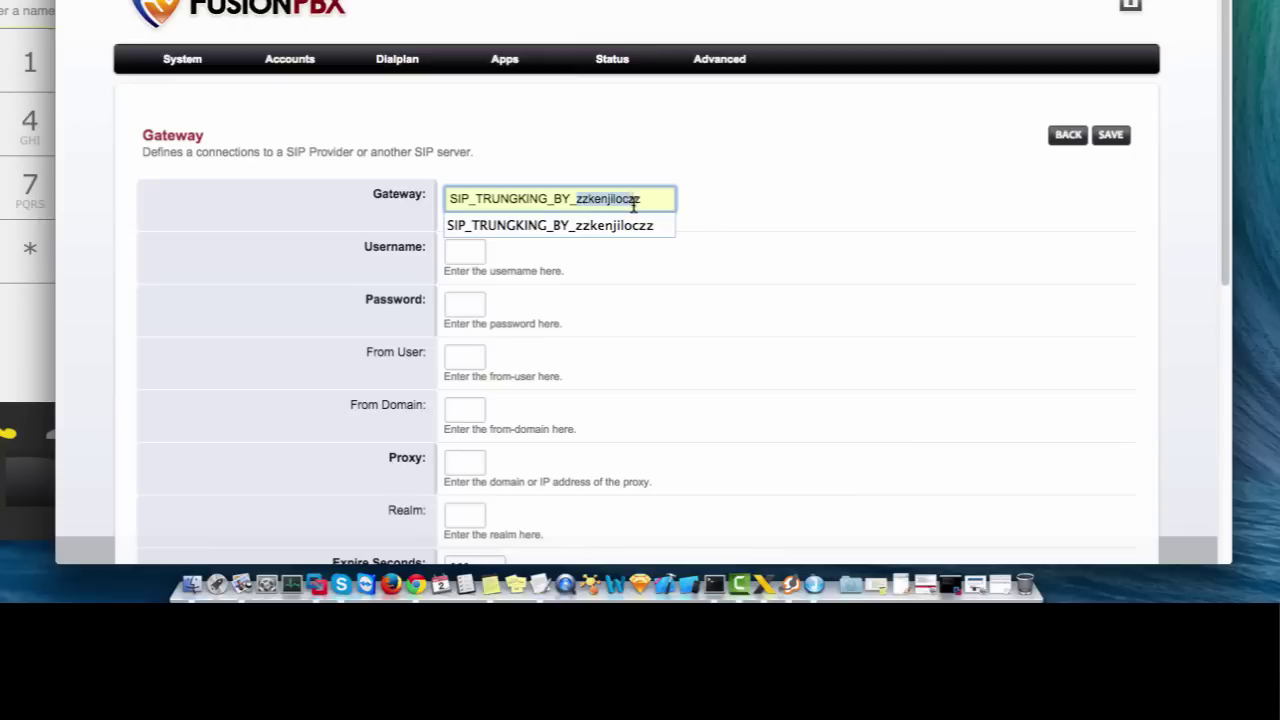
left_click(474, 254)
left_click(474, 254)
key("super+v")
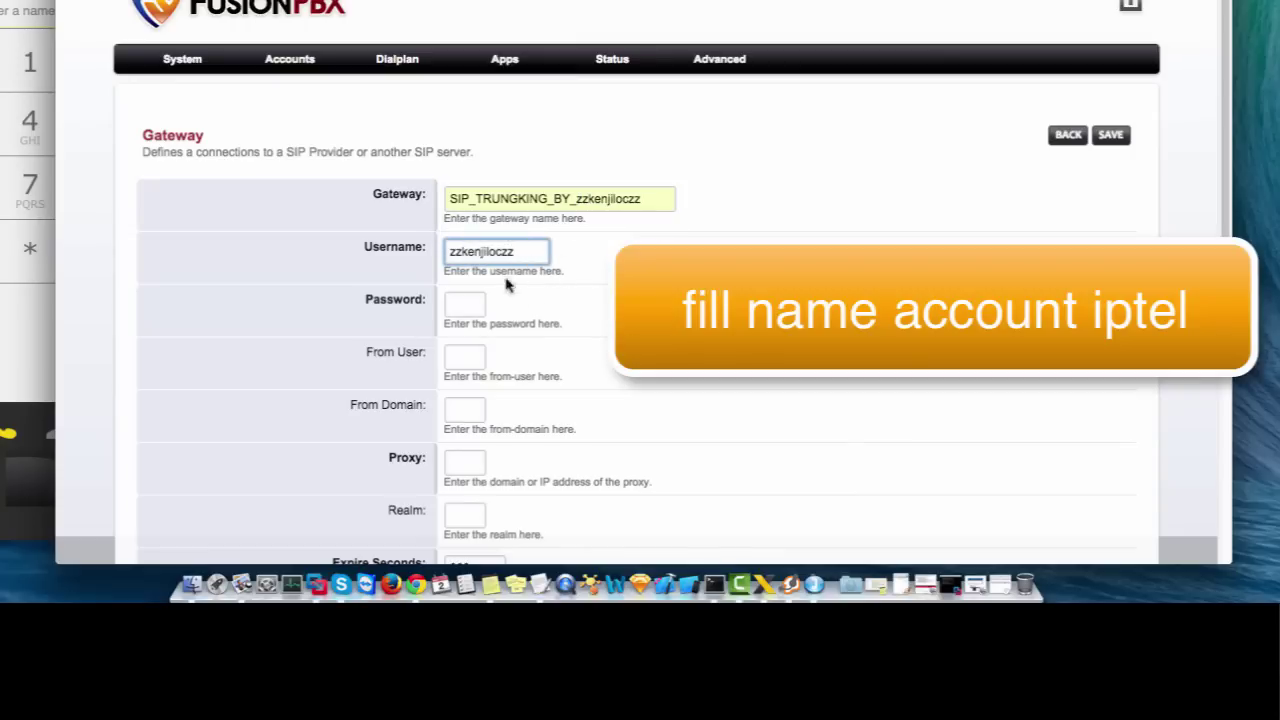
left_click(472, 304)
key("super+v")
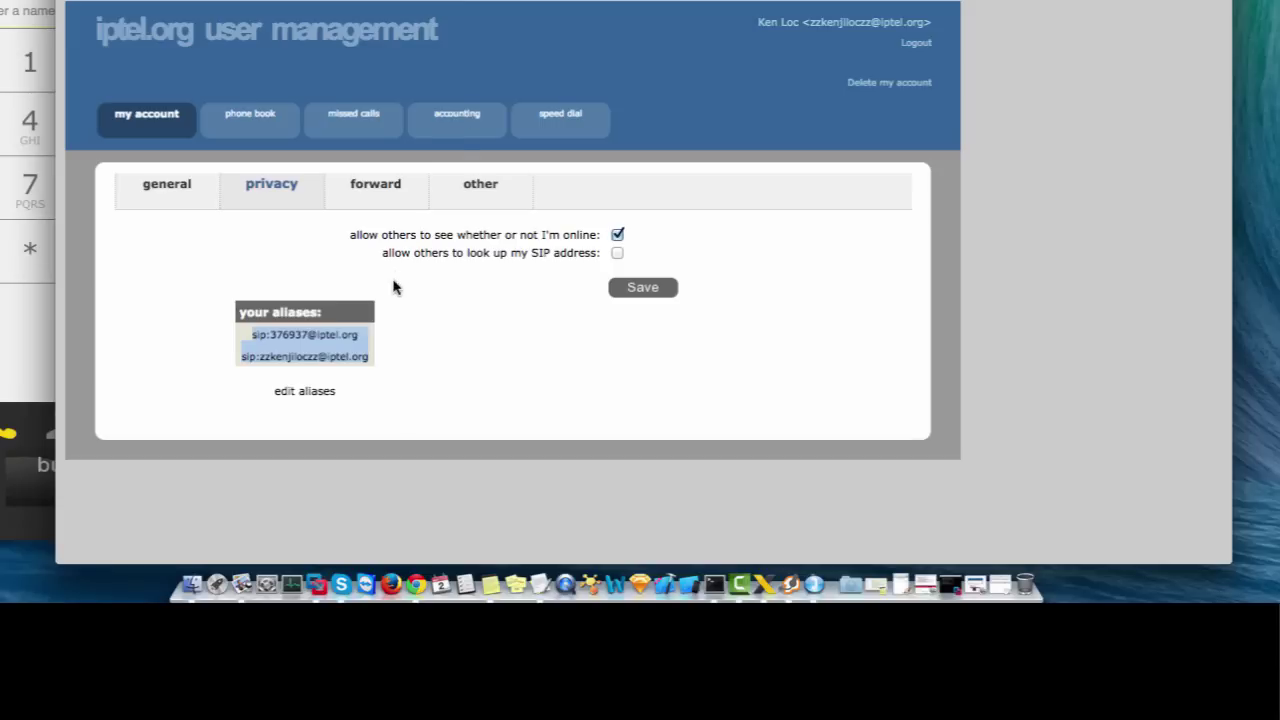
left_click(403, 320)
mouse_move(287, 366)
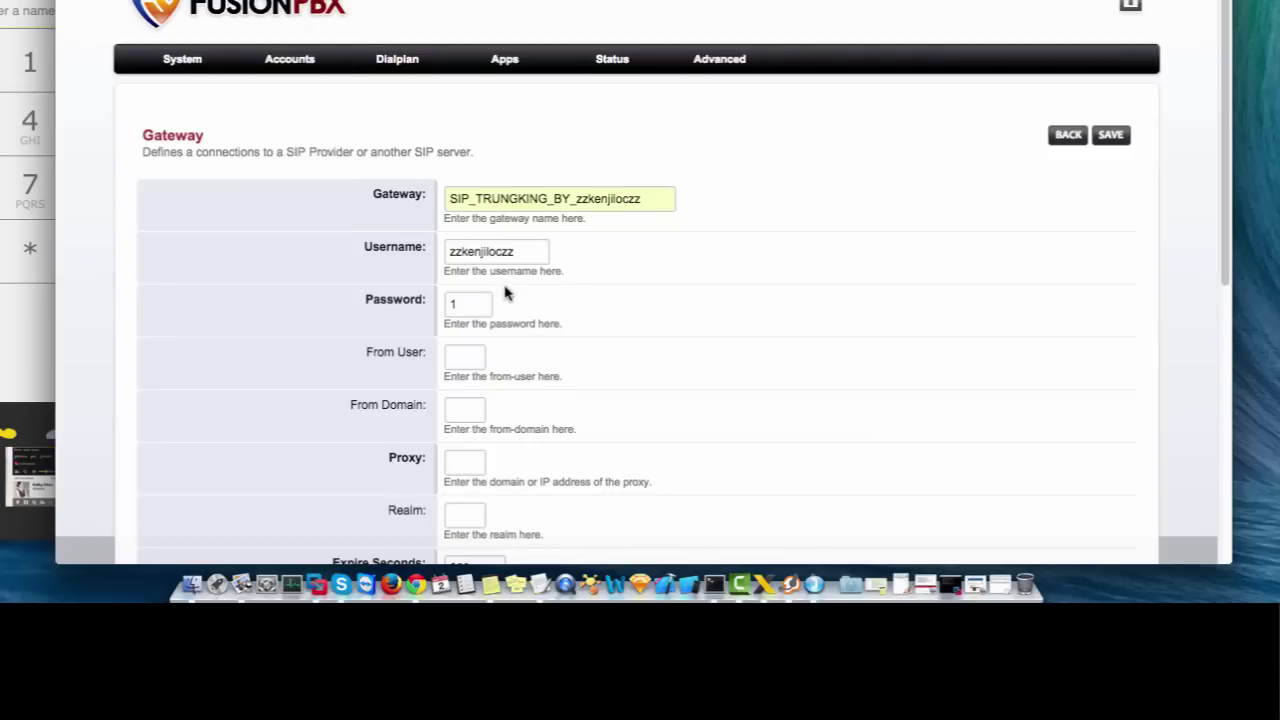
scroll(505, 292, "down", 2)
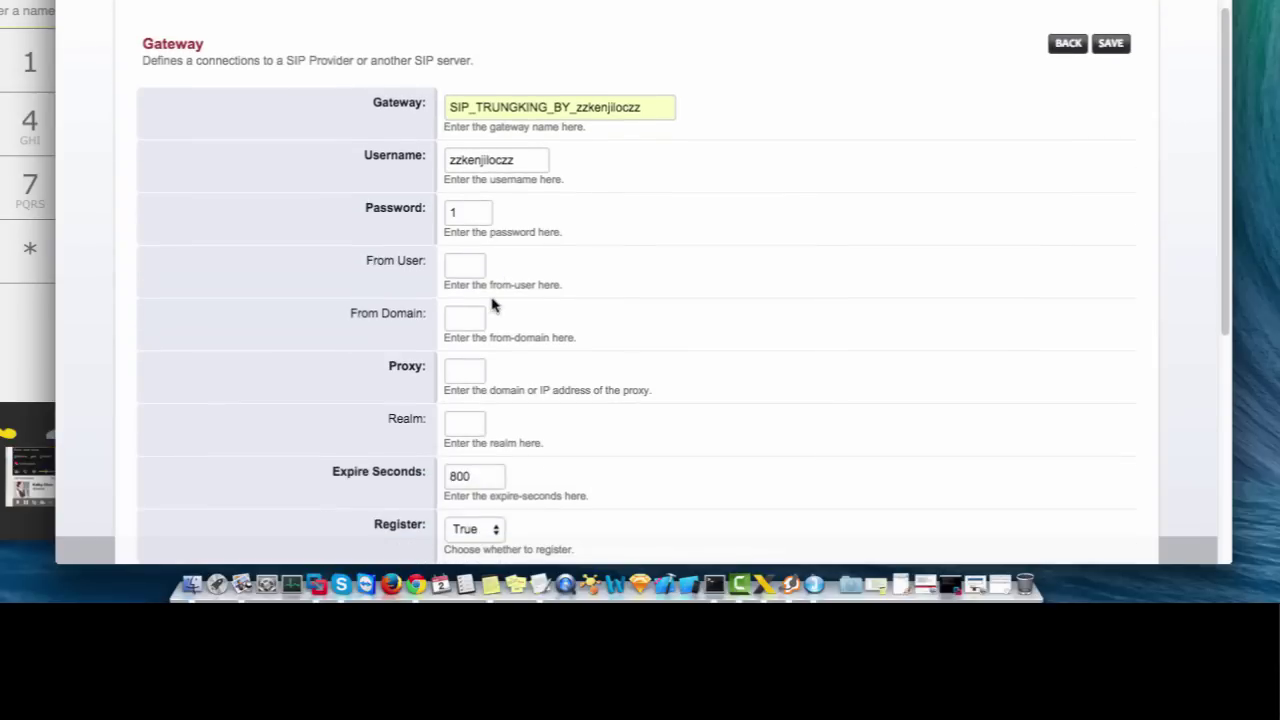
- Set the gateway proxy to sip.iptel.org and the realm to iptel.org
left_click(466, 268)
left_click(465, 316)
scroll(462, 320, "down", 2)
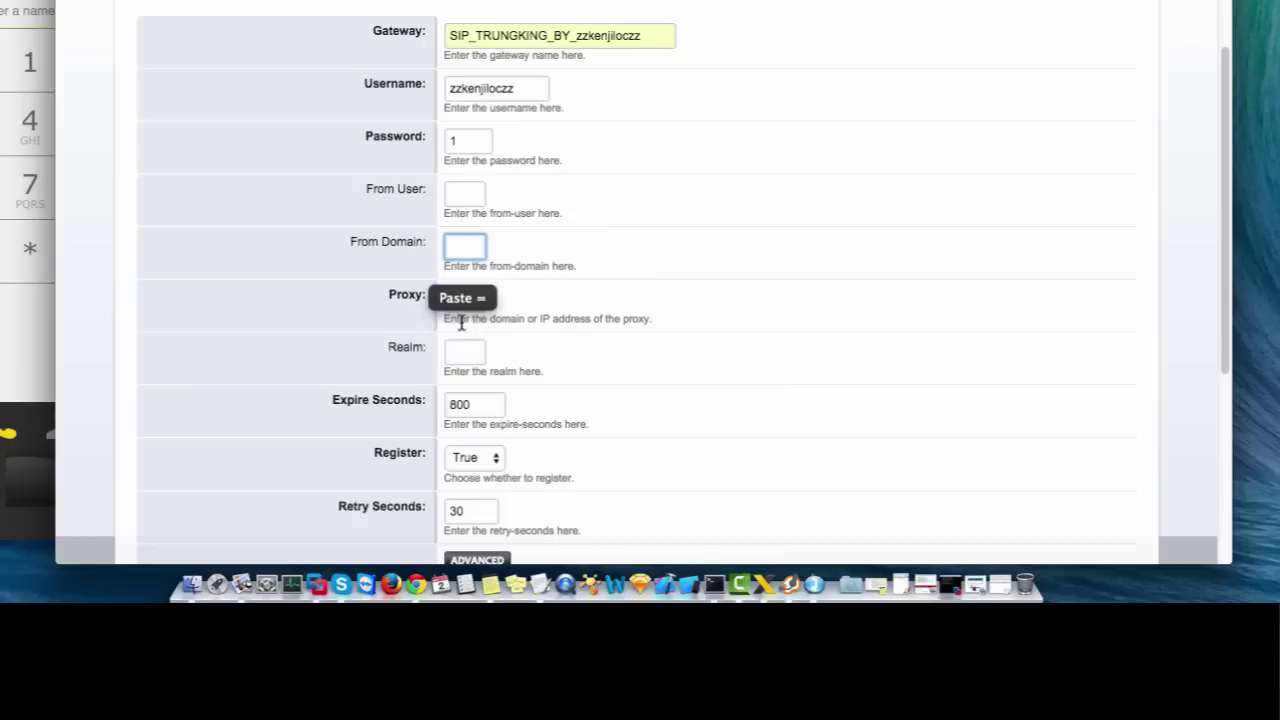
left_click(466, 298)
type("sip.iptel.org")
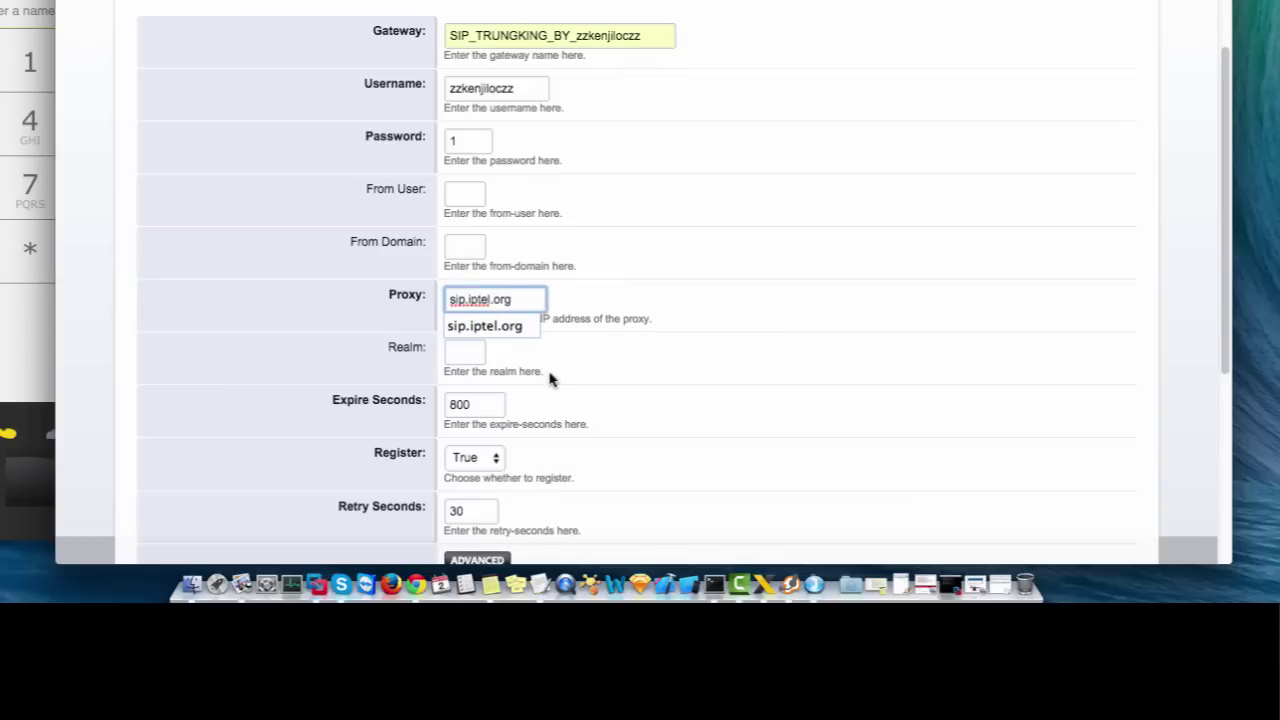
left_click(500, 328)
left_click(585, 349)
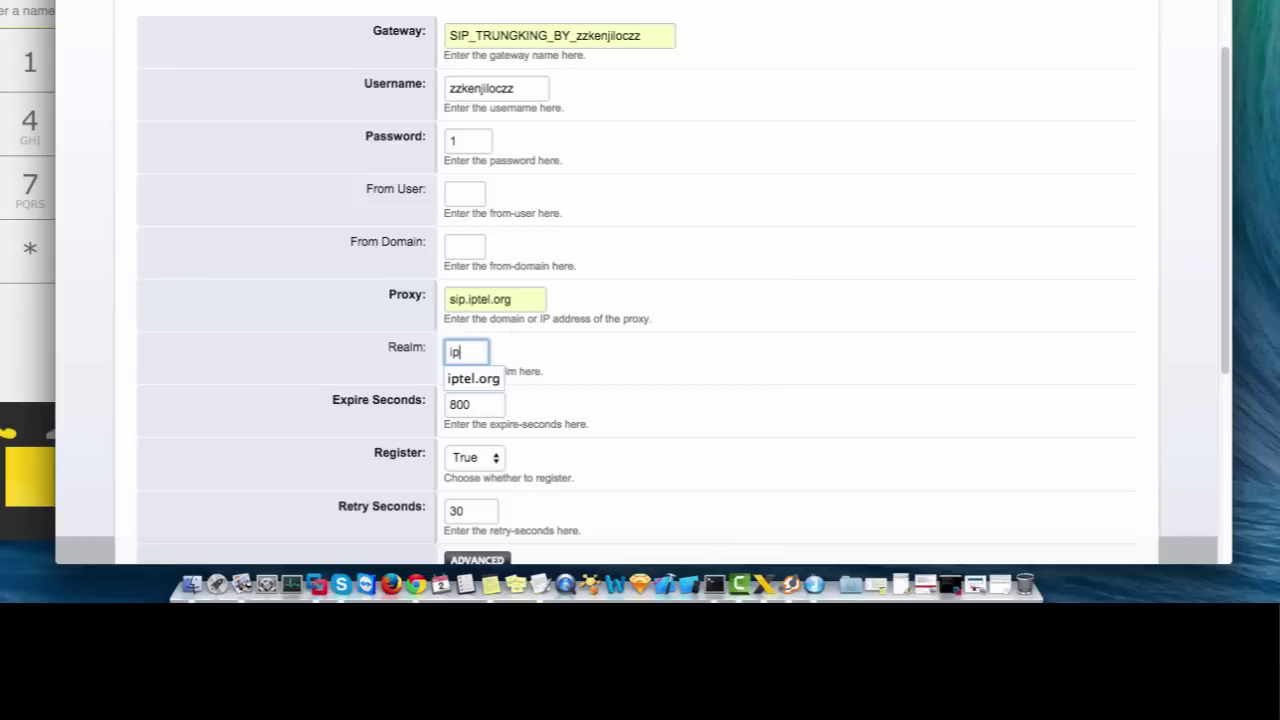
type("ip")
left_click(455, 378)
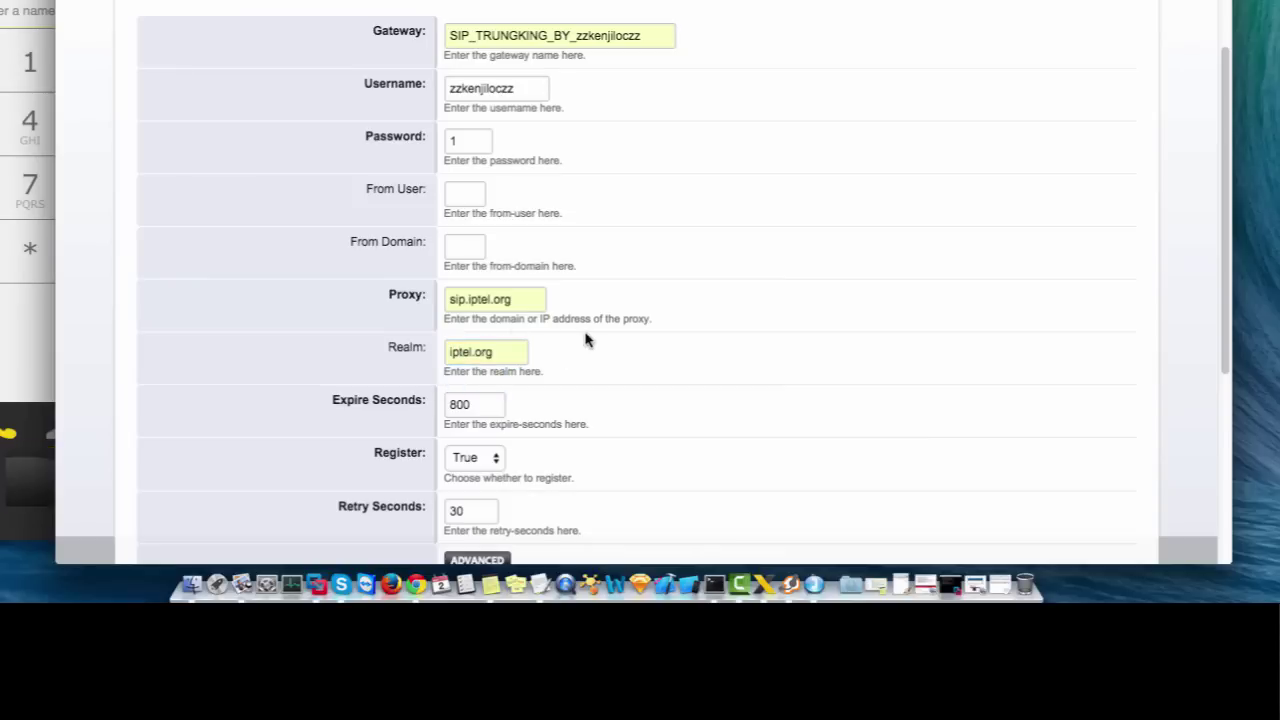
scroll(649, 231, "down", 5)
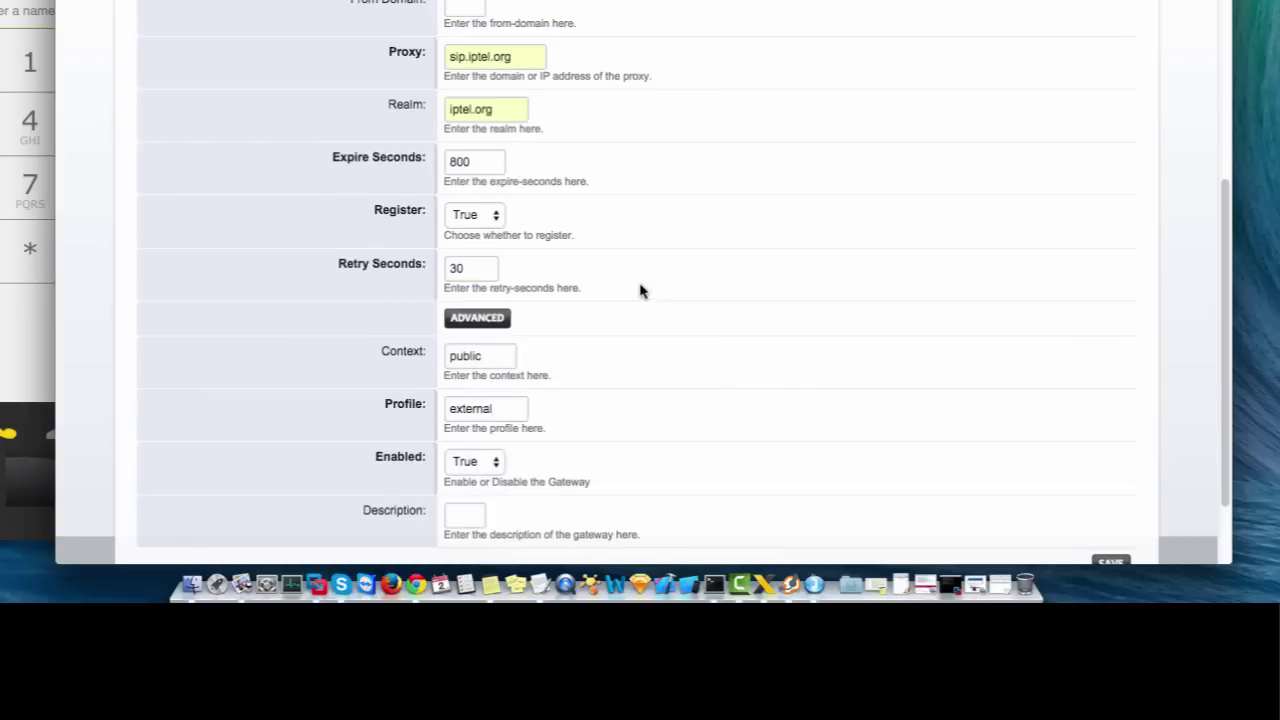
scroll(560, 380, "up", 10)
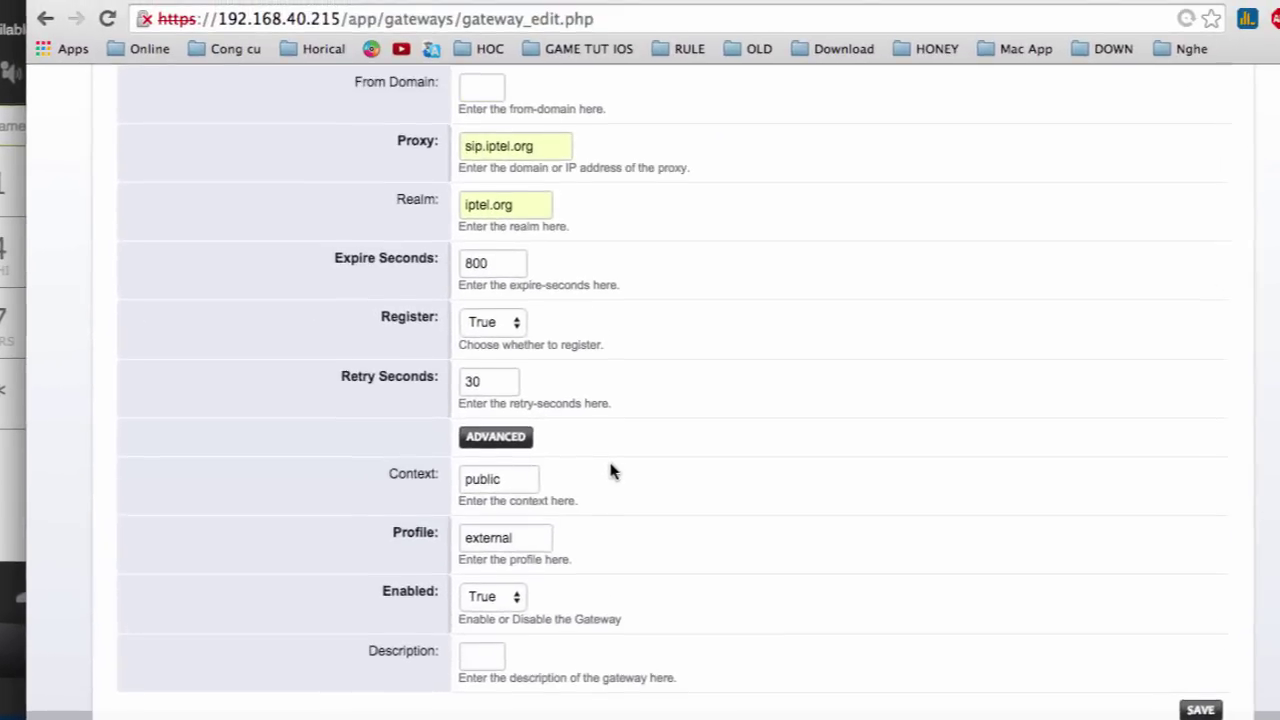
- Save the iptel gateway and open the Dialplan > Outbound Routes page
left_click(1200, 264)
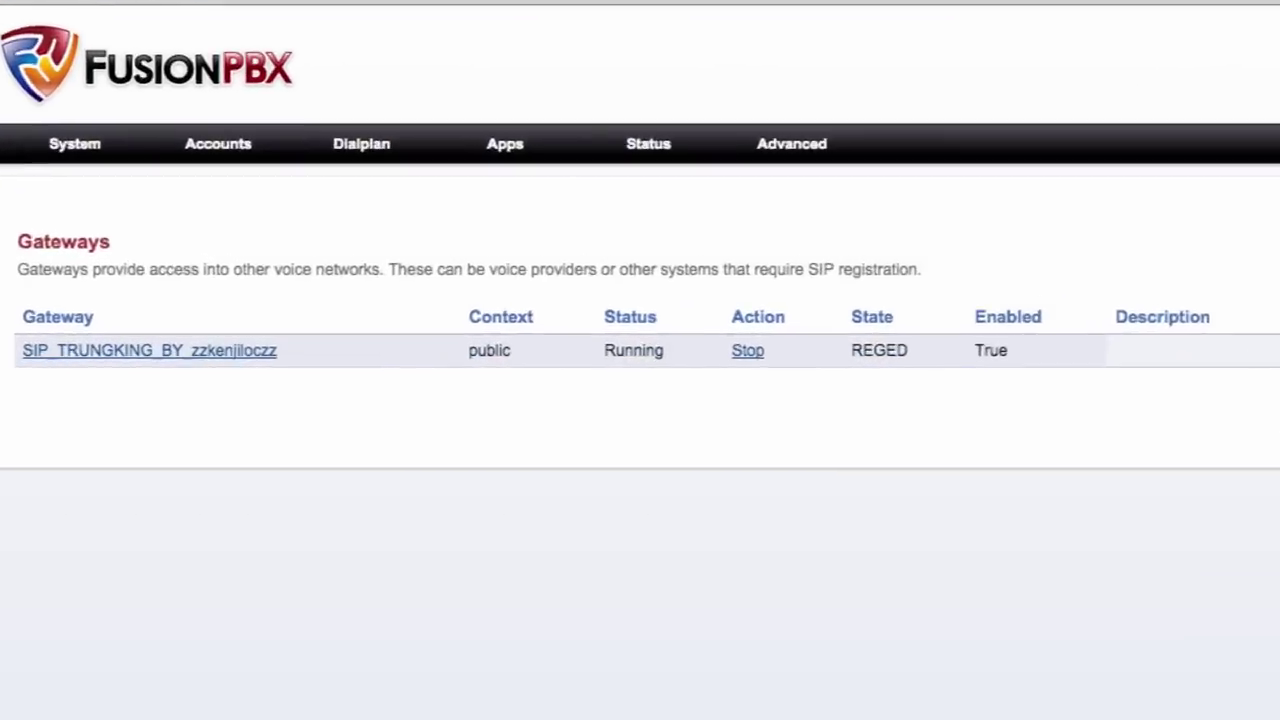
mouse_move(447, 207)
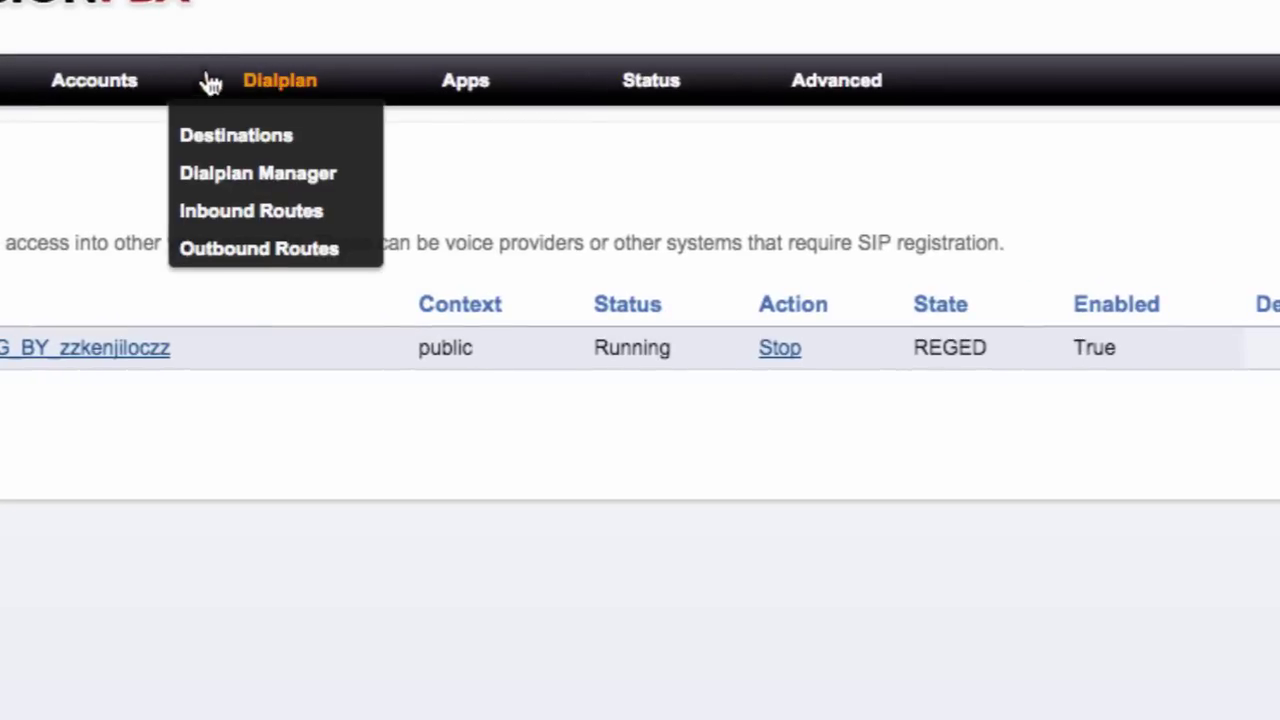
left_click(258, 247)
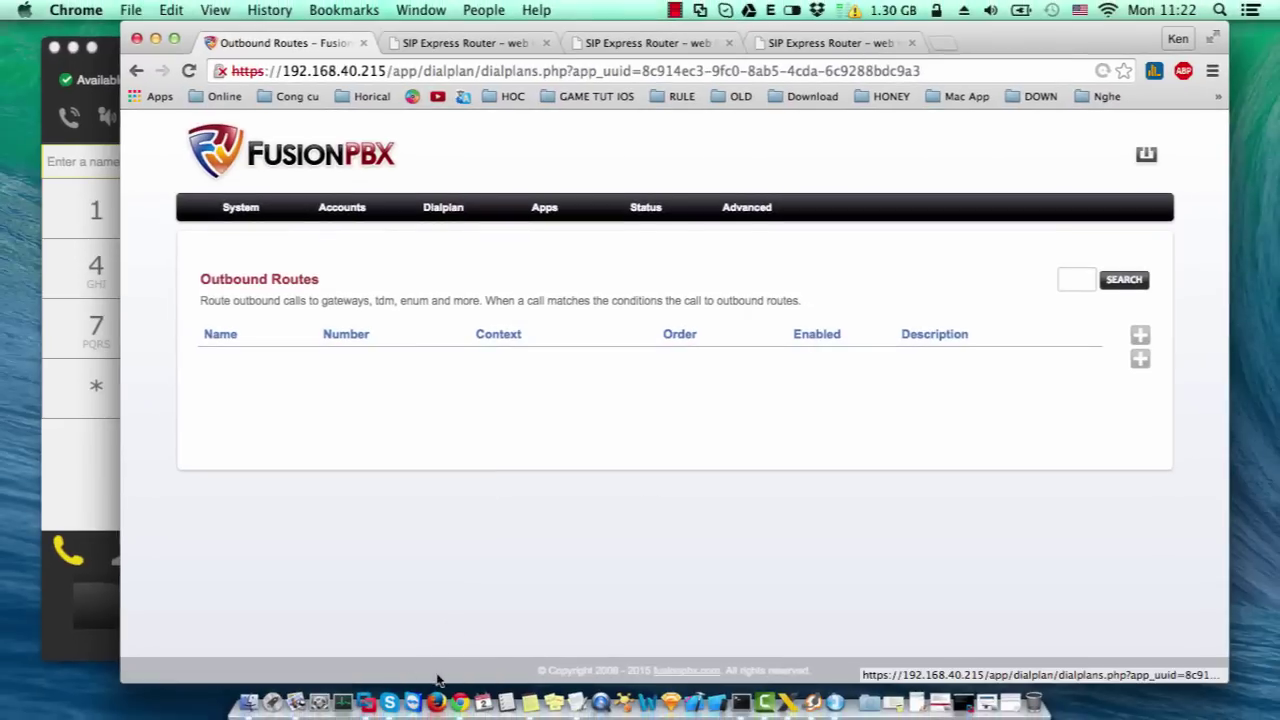
right_click(290, 701)
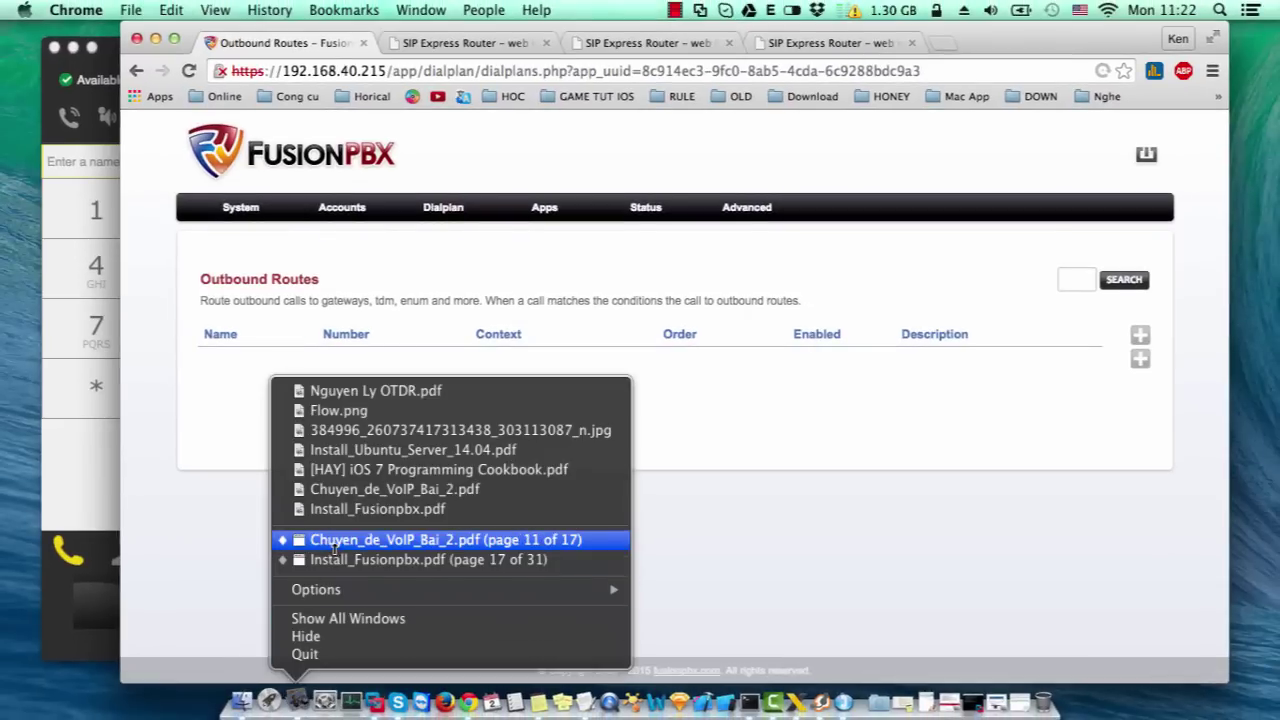
- Open Chuyen_de_VoIP_Bai_2.pdf at page 11 and highlight the two-IPtel-accounts and SIP trunking lines
left_click(336, 541)
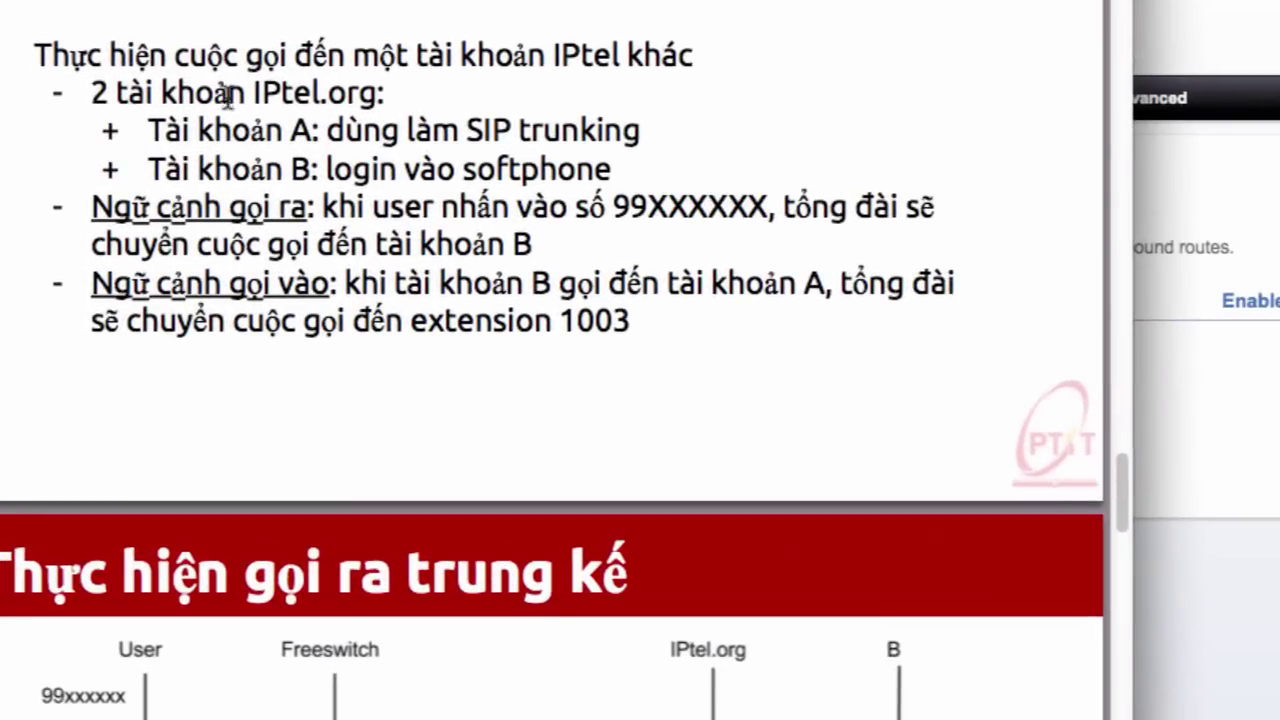
left_click_drag(94, 91, 378, 100)
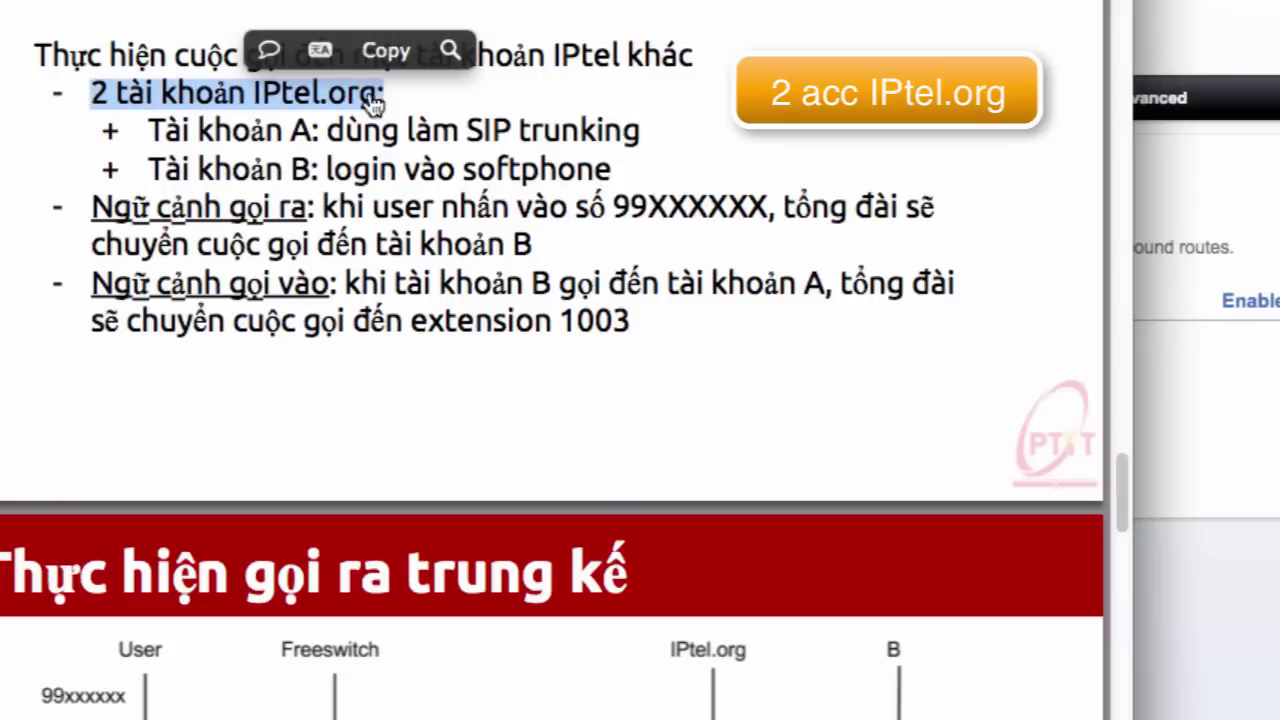
left_click(294, 130)
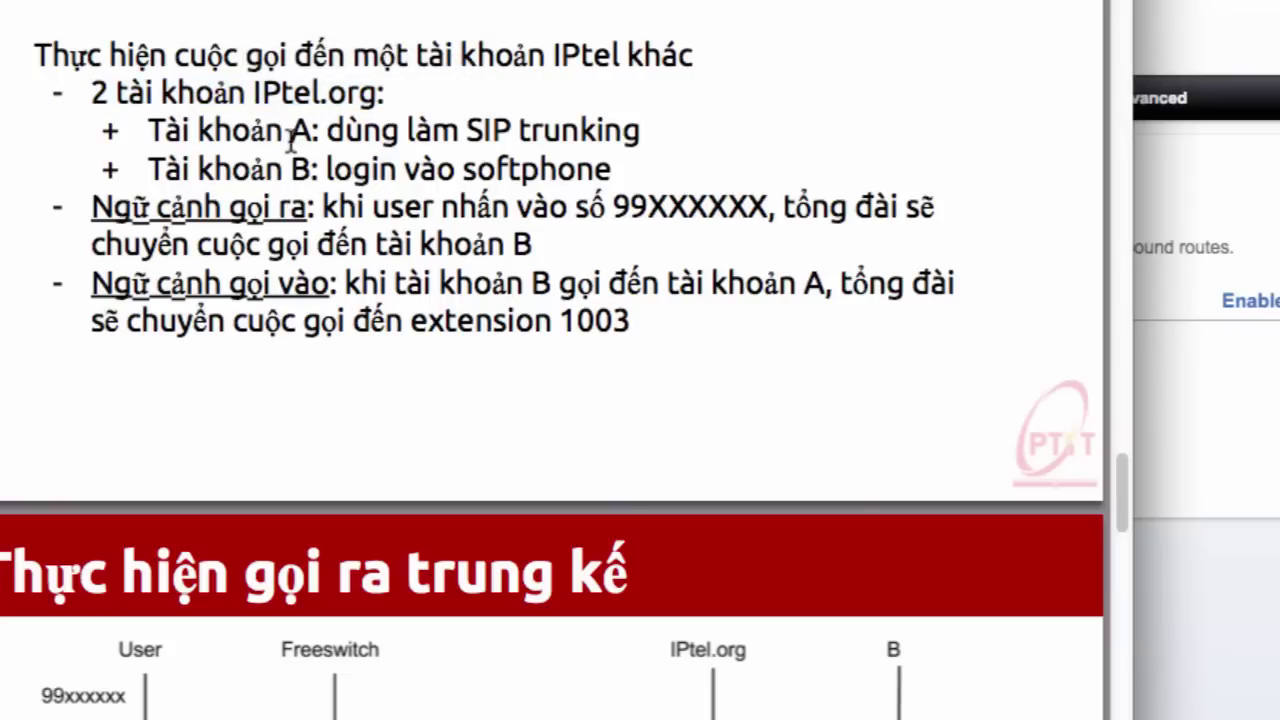
left_click_drag(466, 130, 648, 132)
- Check the FusionPBX gateway list for the new trunk, then return to the lesson slide
left_click(1230, 207)
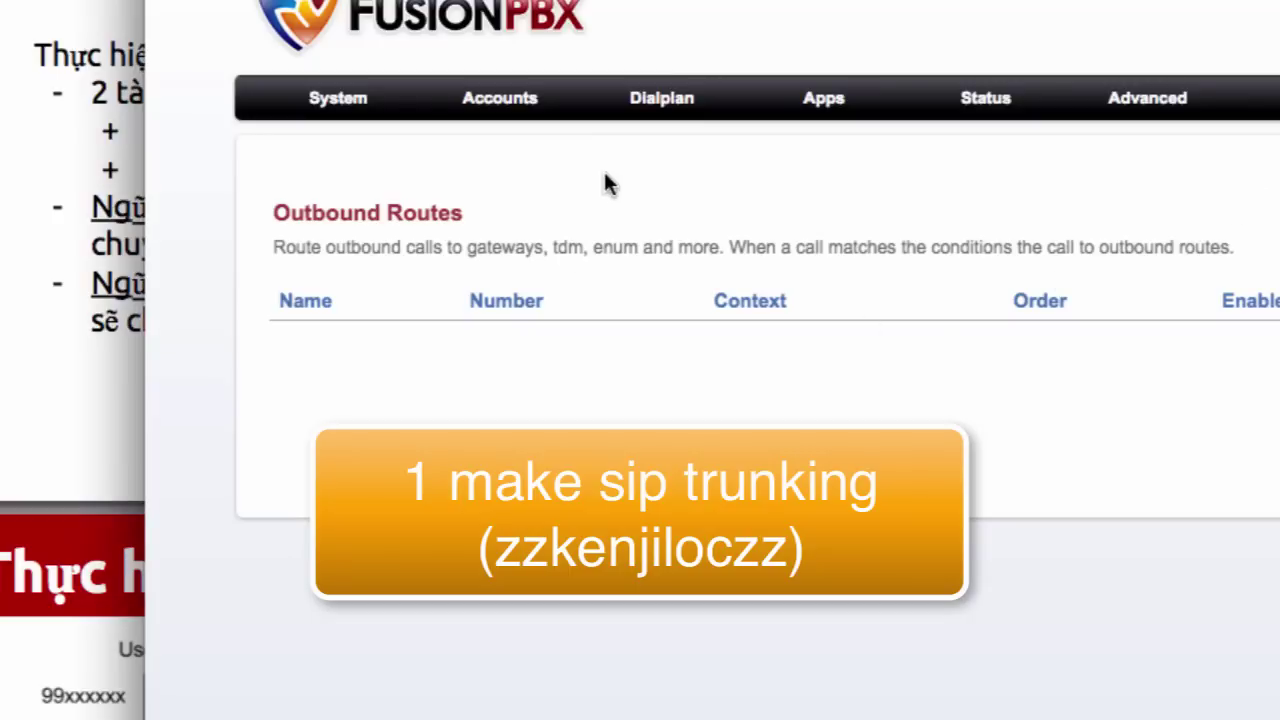
mouse_move(500, 98)
left_click(460, 214)
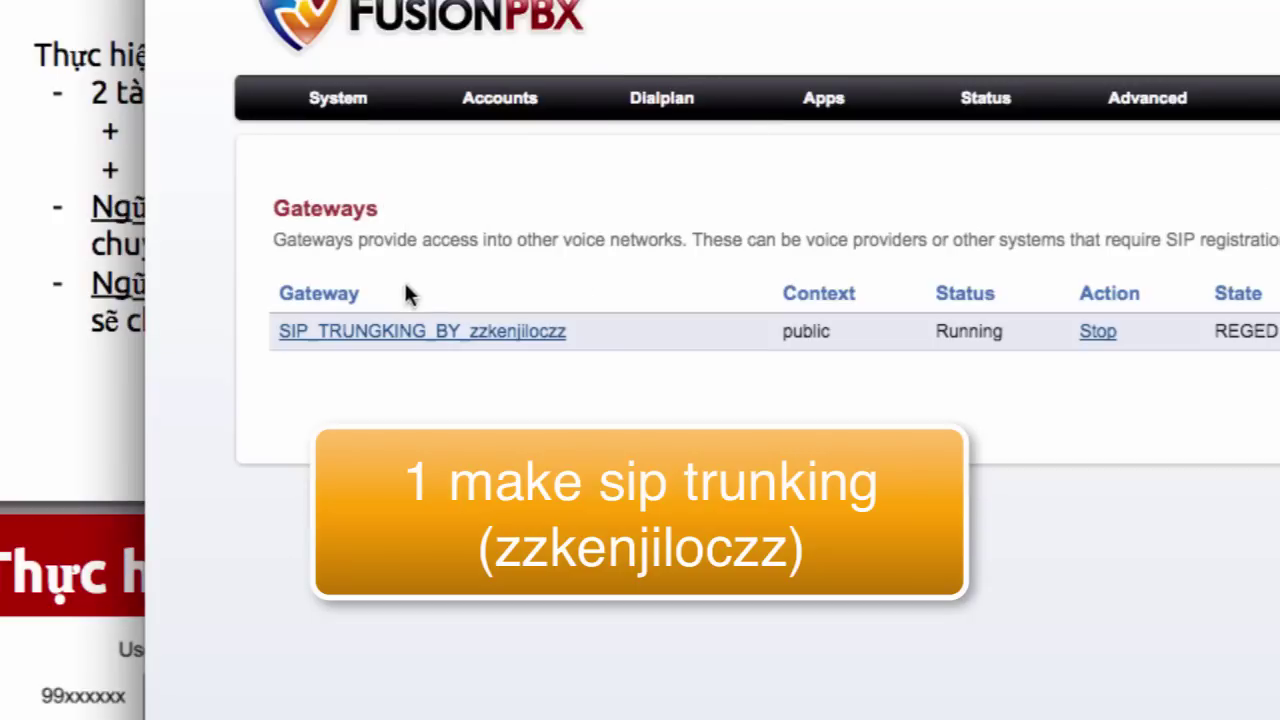
left_click(48, 112)
- Highlight the softphone login line and the two outbound-calling lines on the slide
left_click_drag(298, 170, 611, 170)
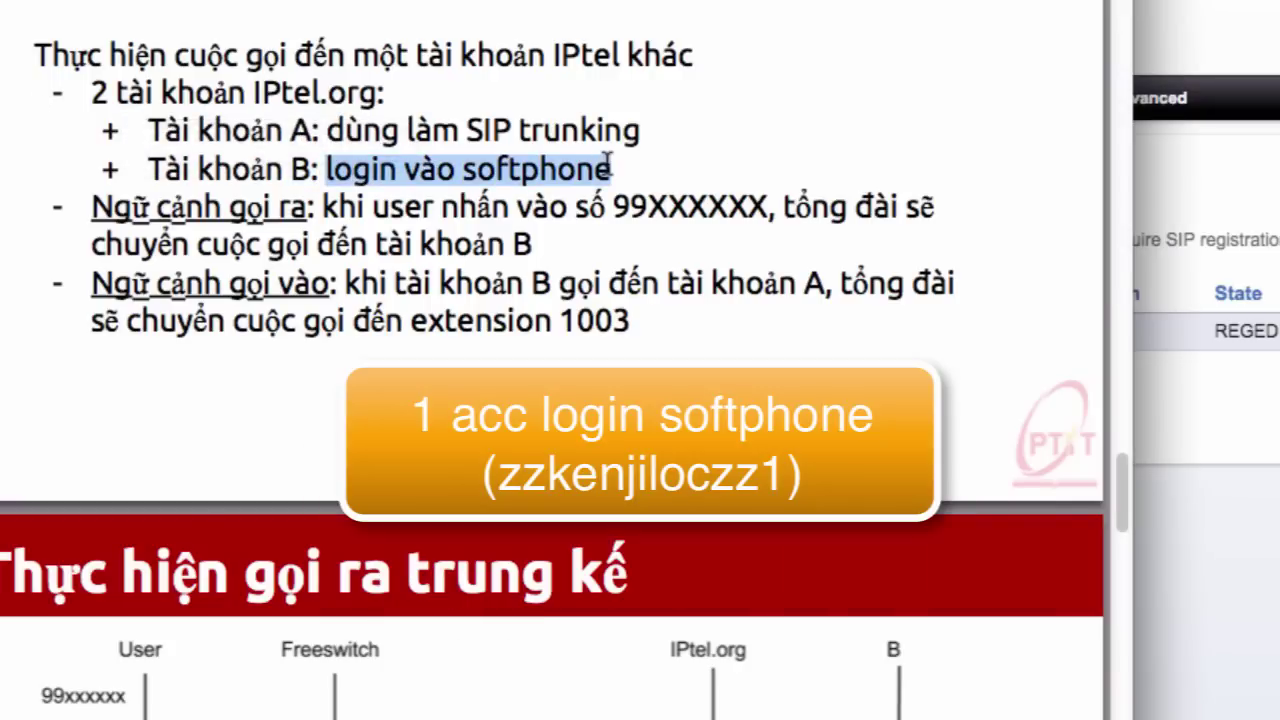
left_click(958, 664)
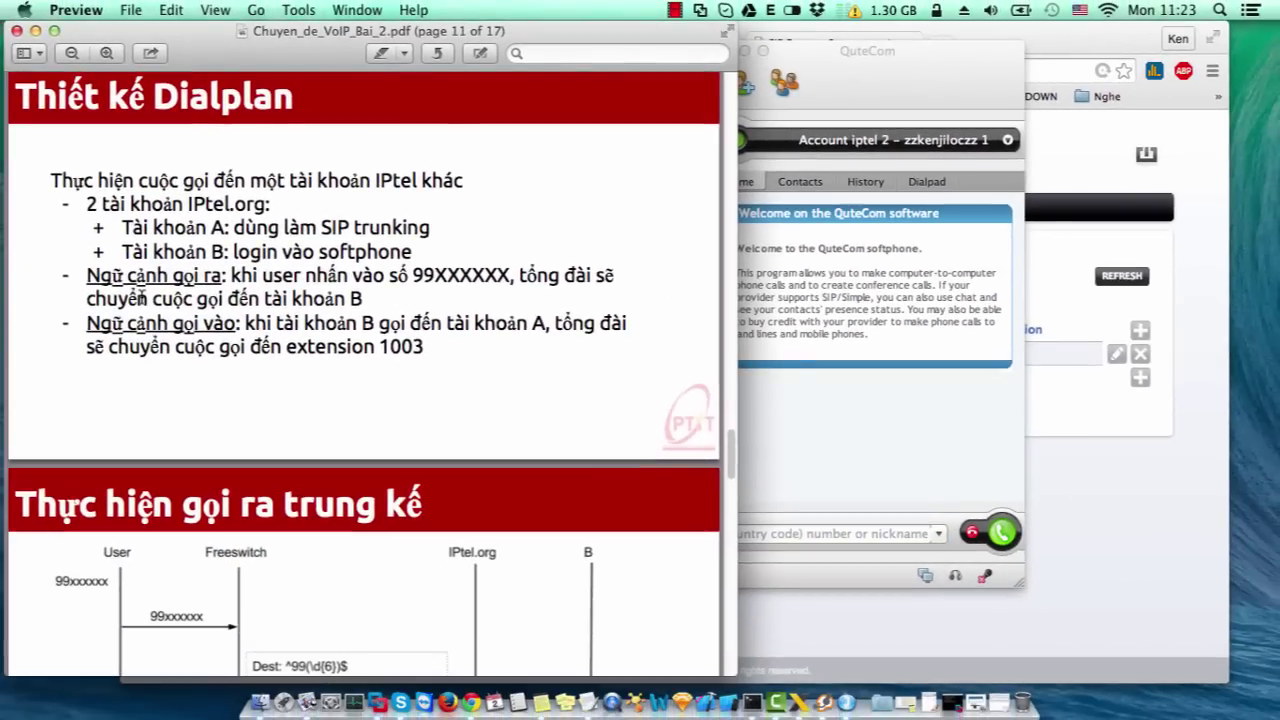
left_click_drag(85, 285, 380, 300)
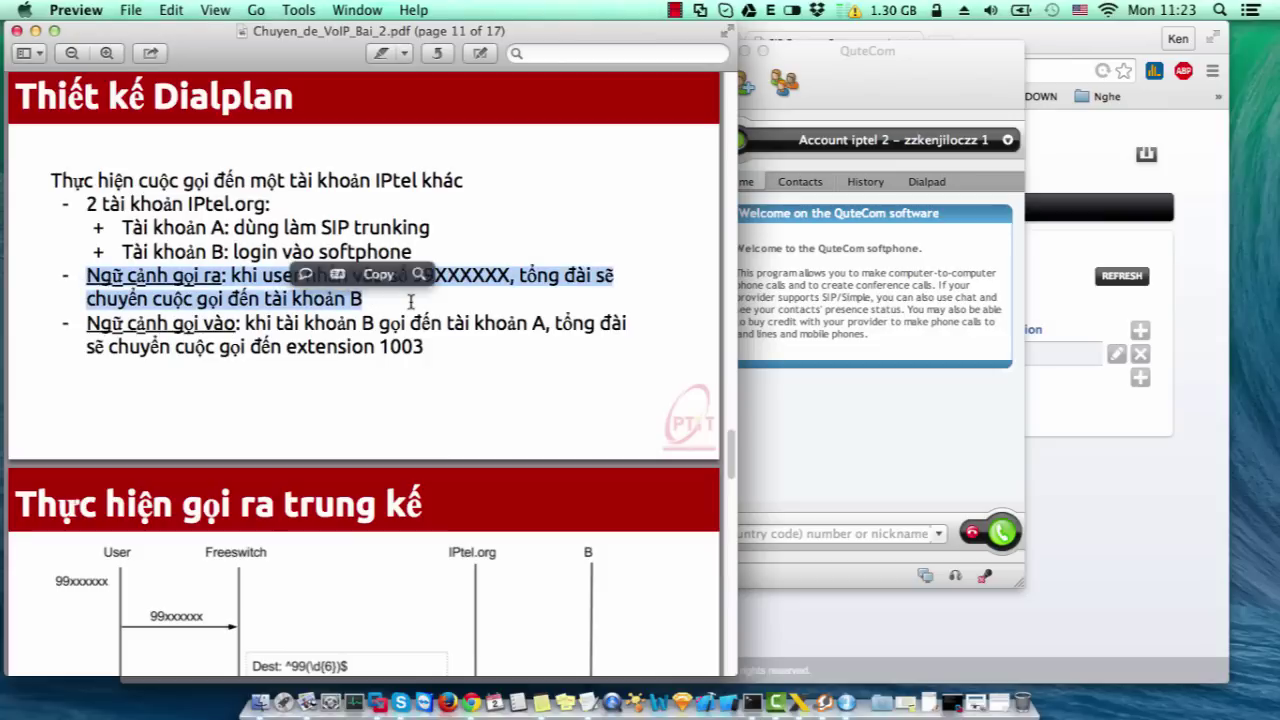
left_click(410, 281)
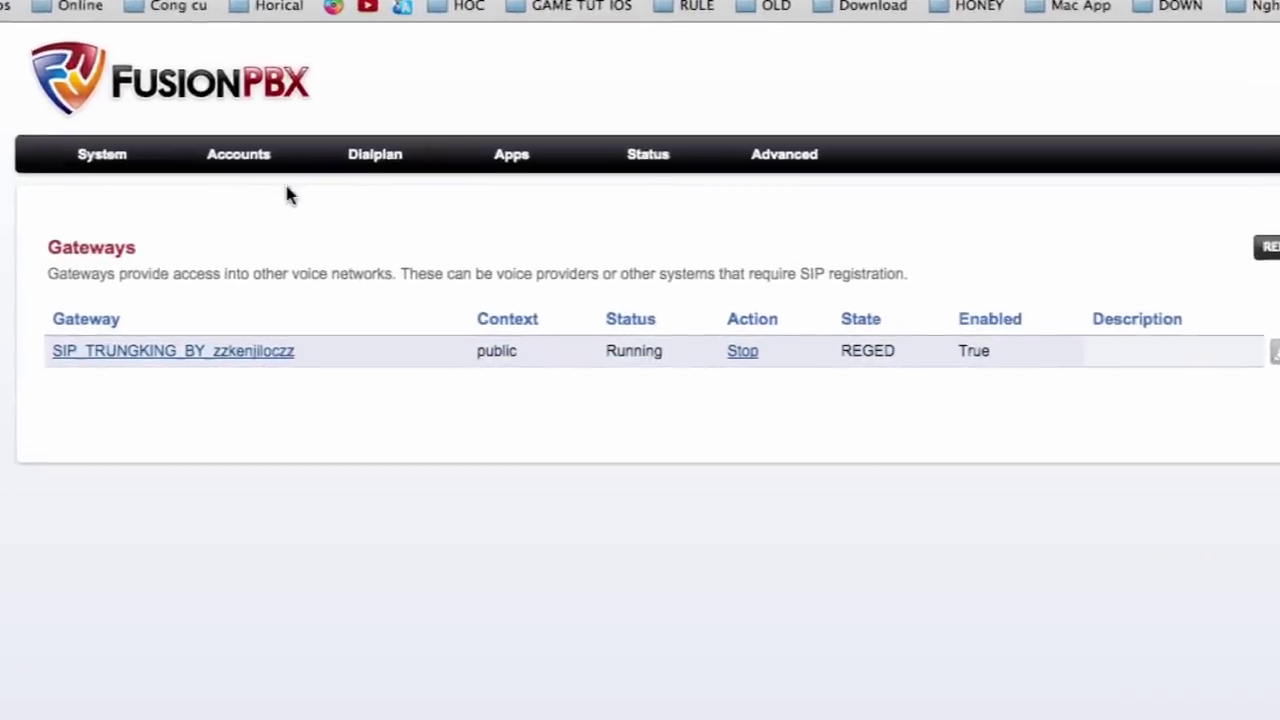
- Add a new route under Dialplan > Outbound Routes and select the iptel SIP trunk gateway
mouse_move(409, 246)
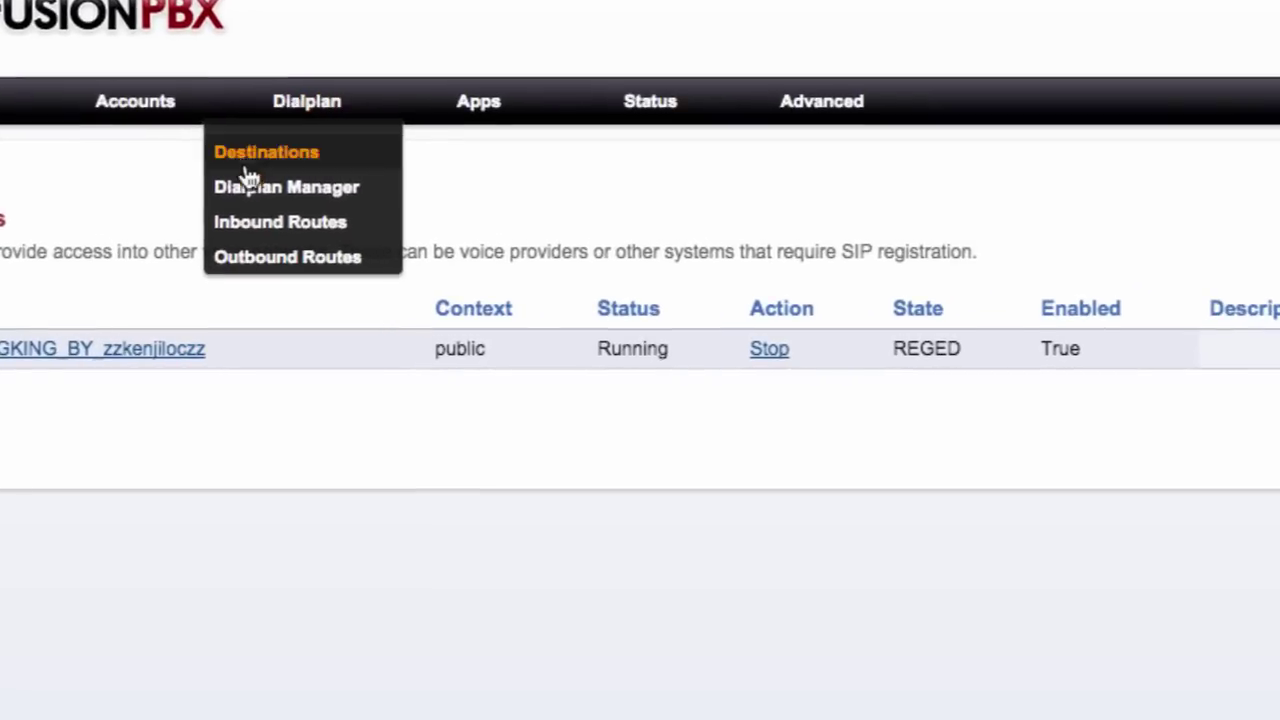
left_click(263, 257)
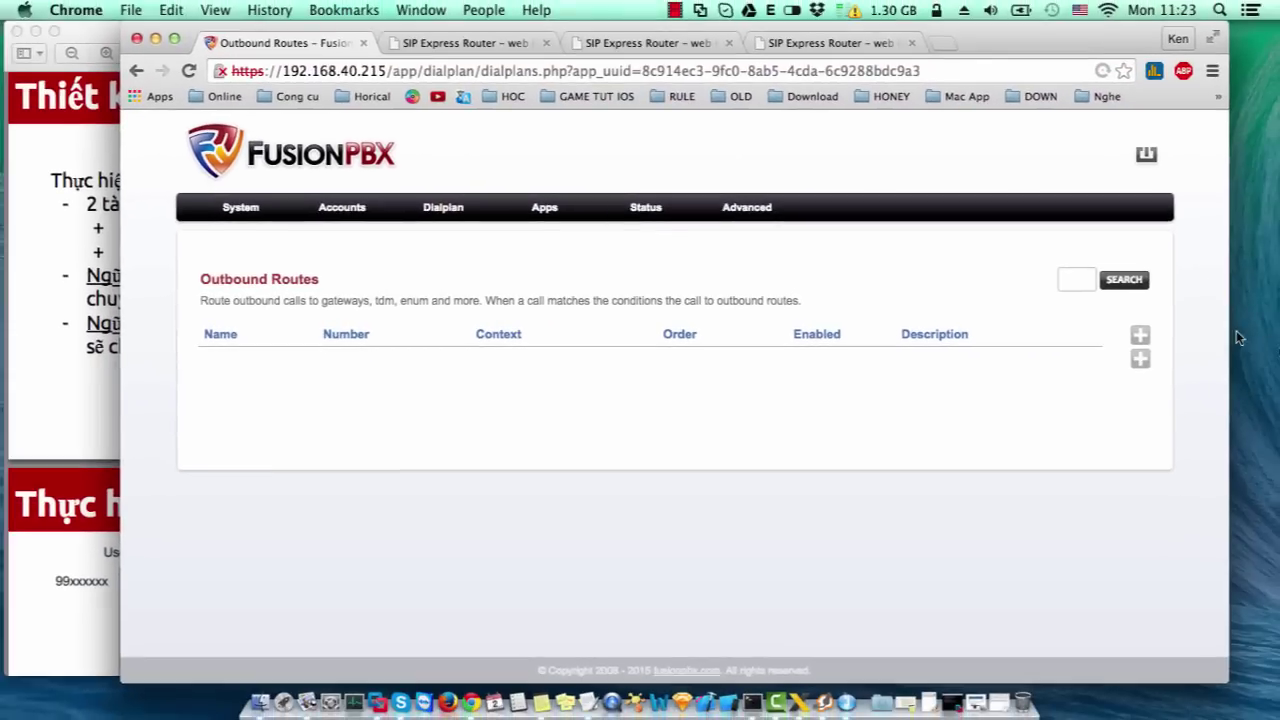
left_click(1140, 335)
left_click(546, 342)
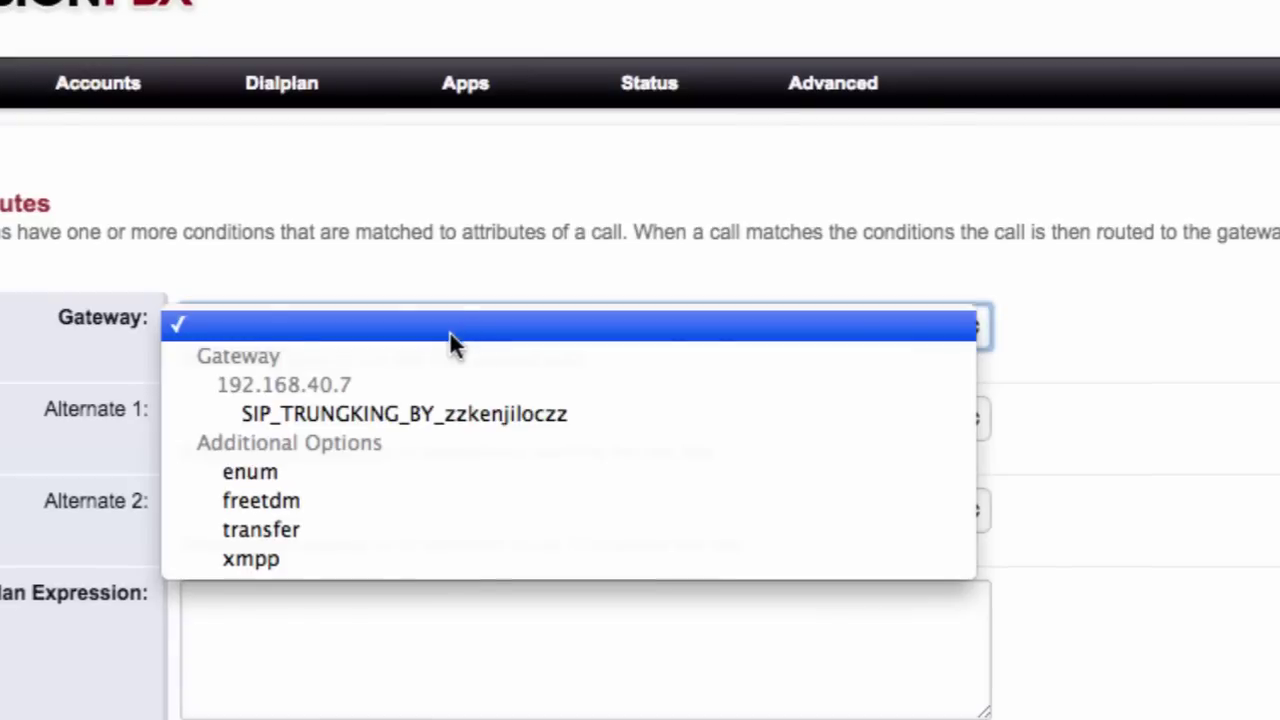
left_click(470, 415)
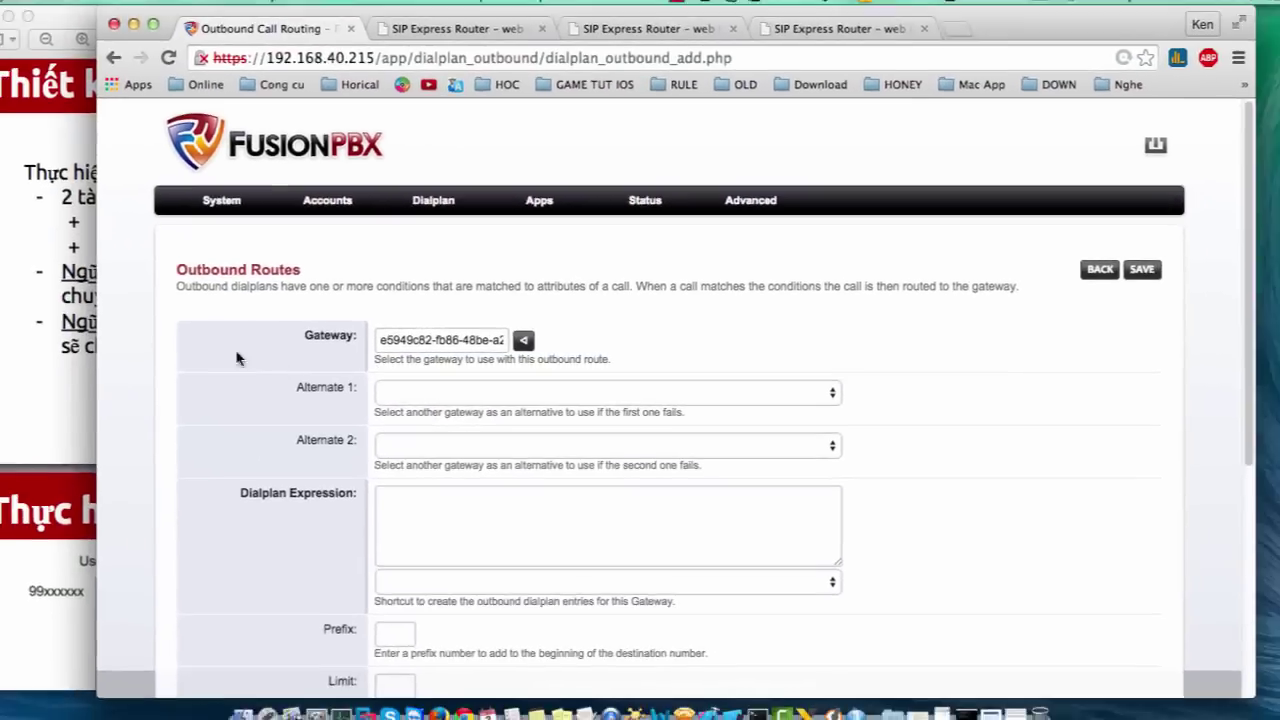
- Review the slide's 99XXXXXX dialing pattern, then return to the outbound route form
left_click(53, 374)
scroll(60, 374, "down", 15)
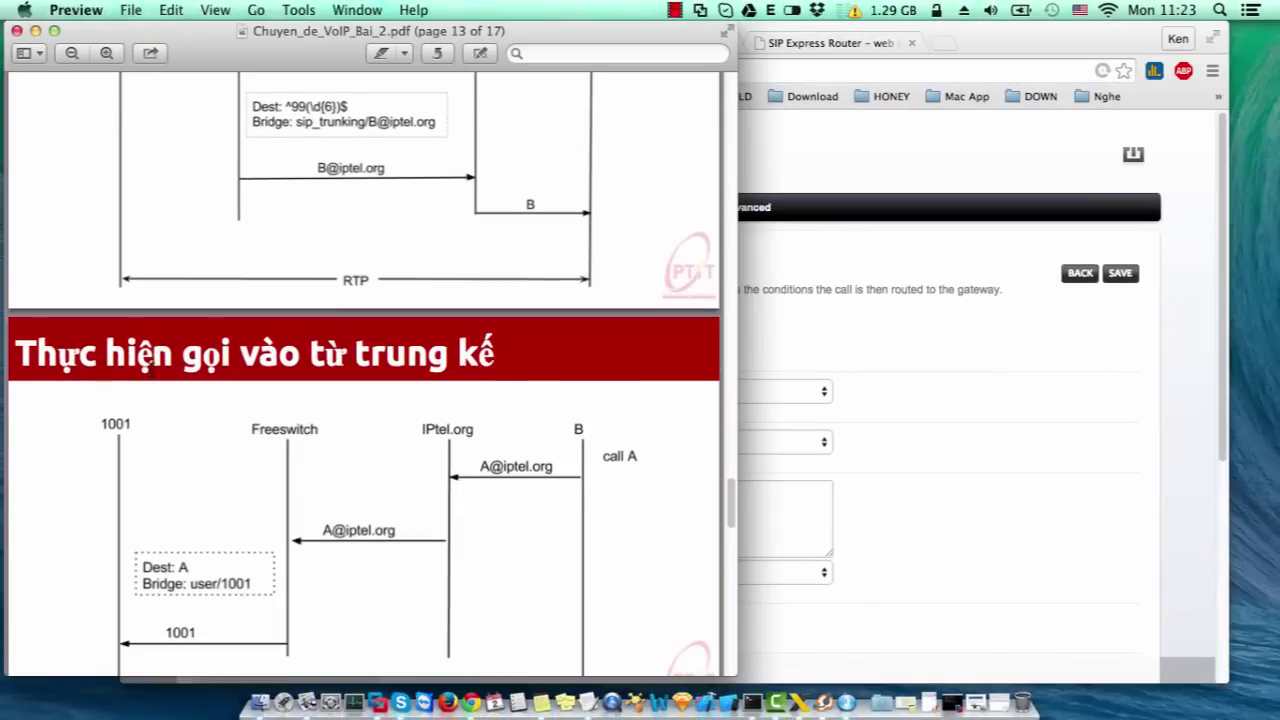
scroll(213, 359, "up", 5)
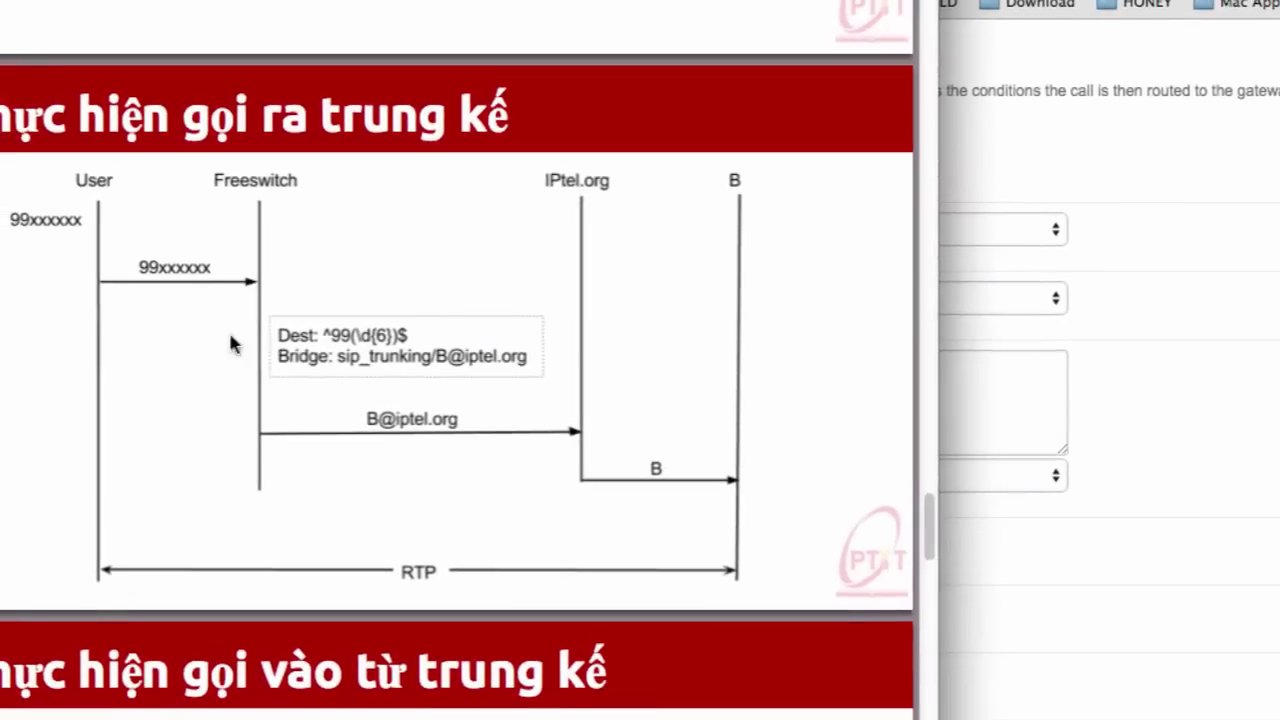
scroll(333, 340, "up", 5)
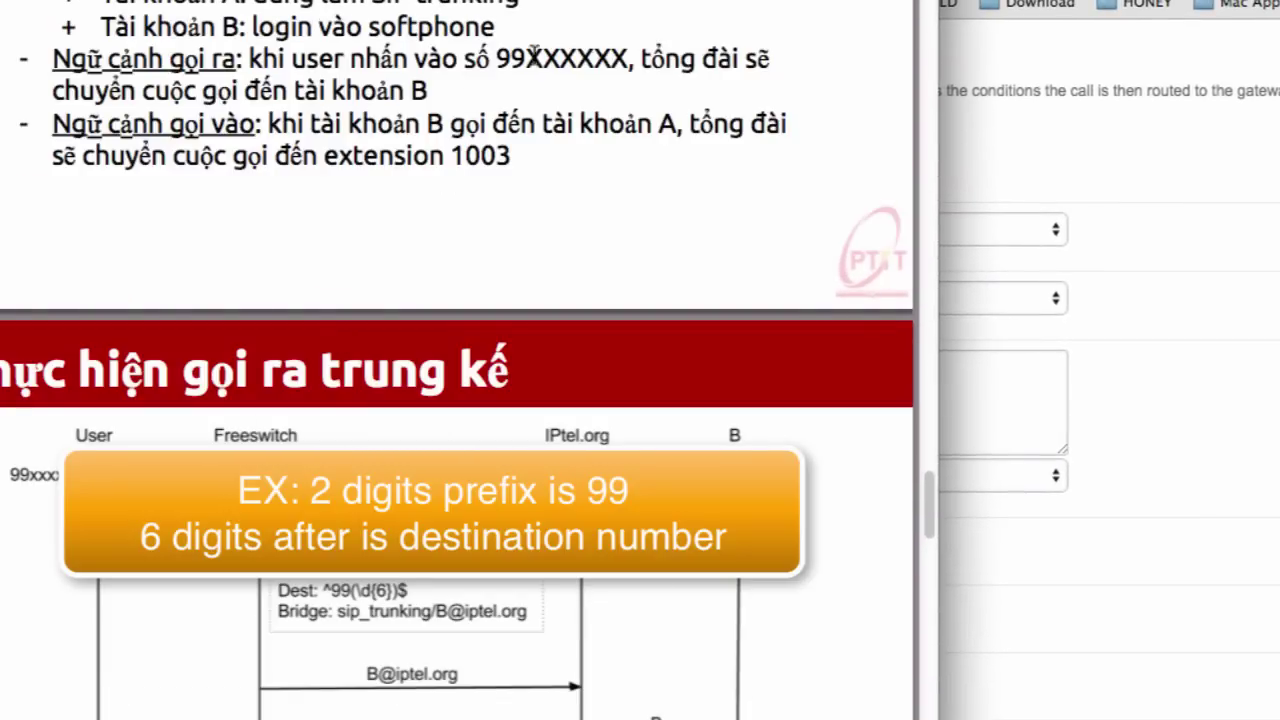
double_click(560, 58)
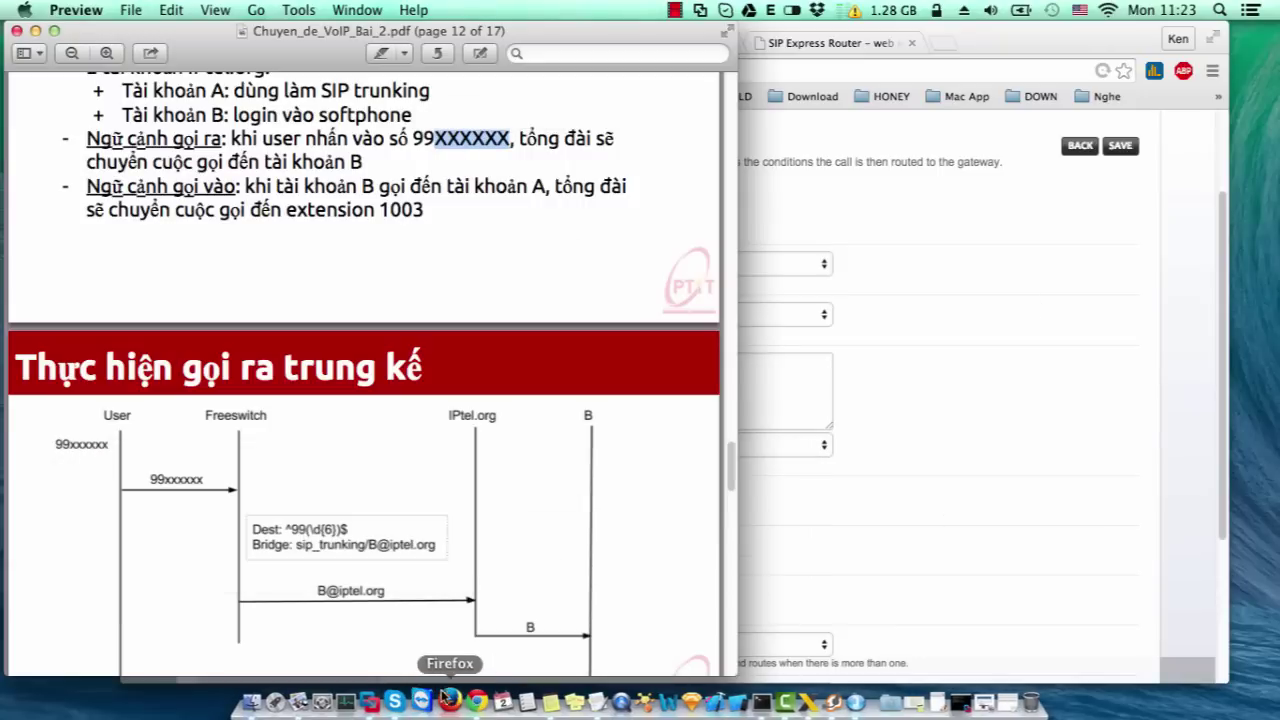
left_click(471, 703)
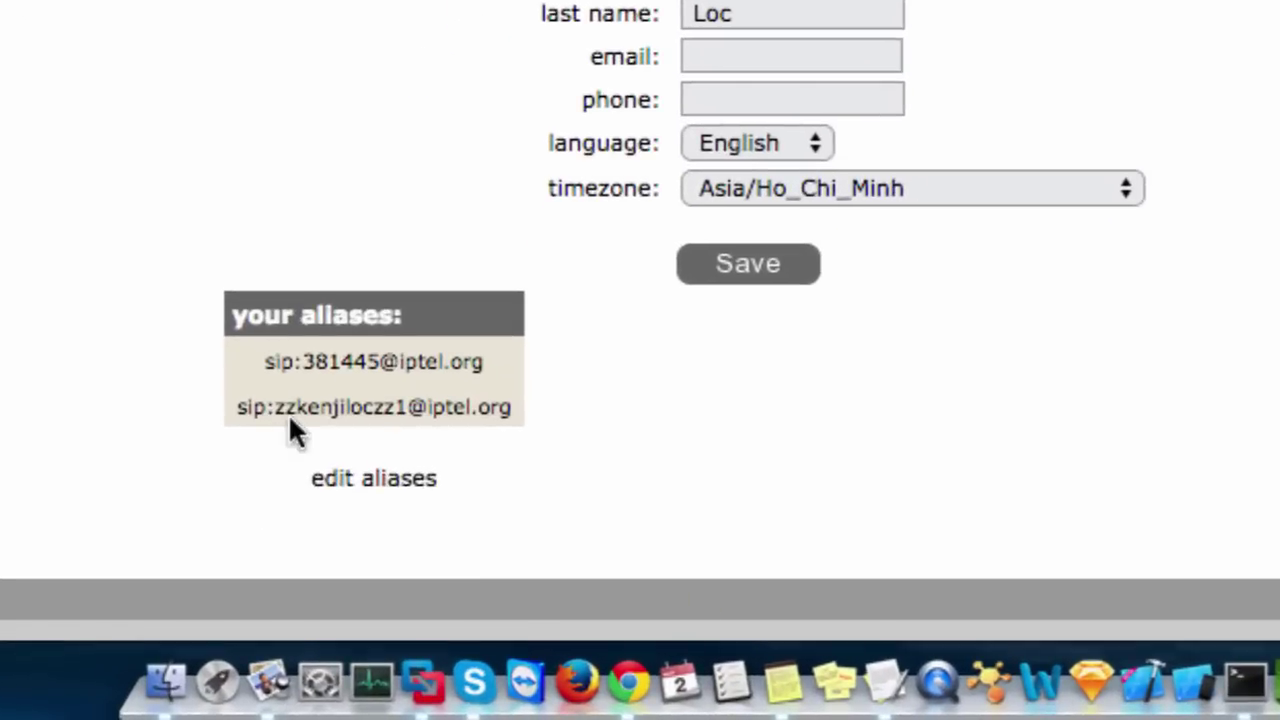
mouse_move(341, 362)
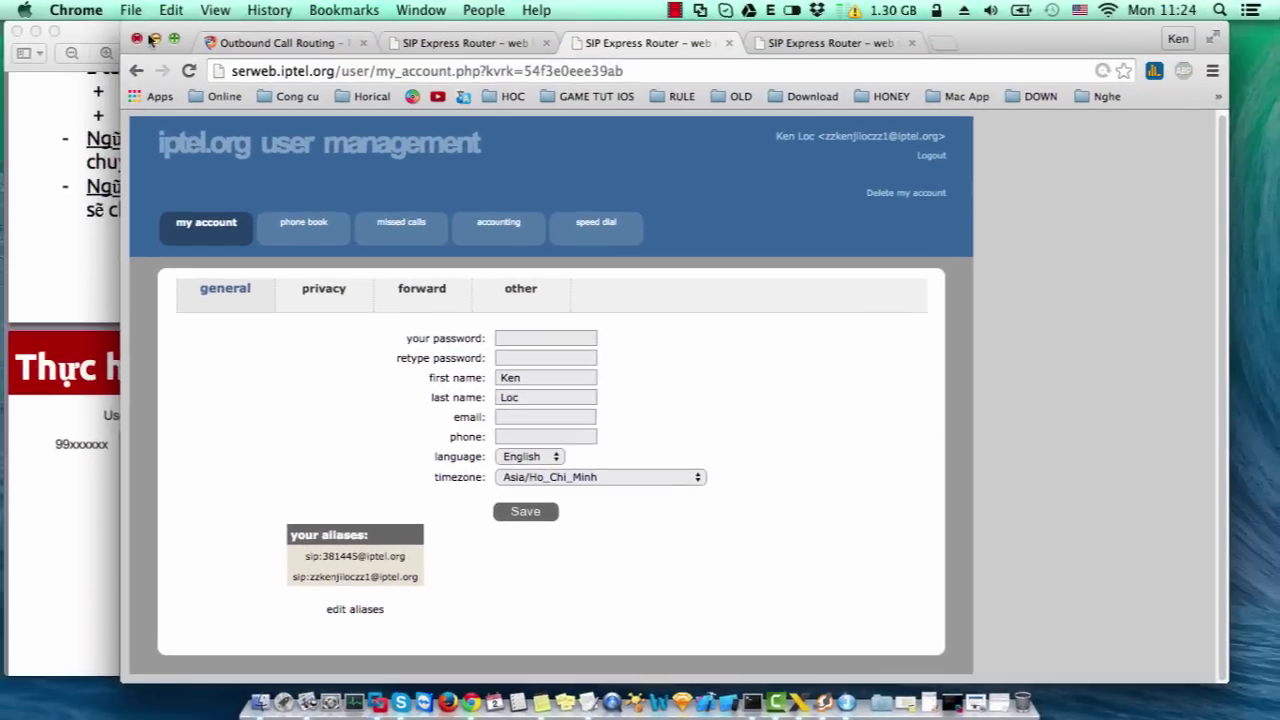
key("super+m")
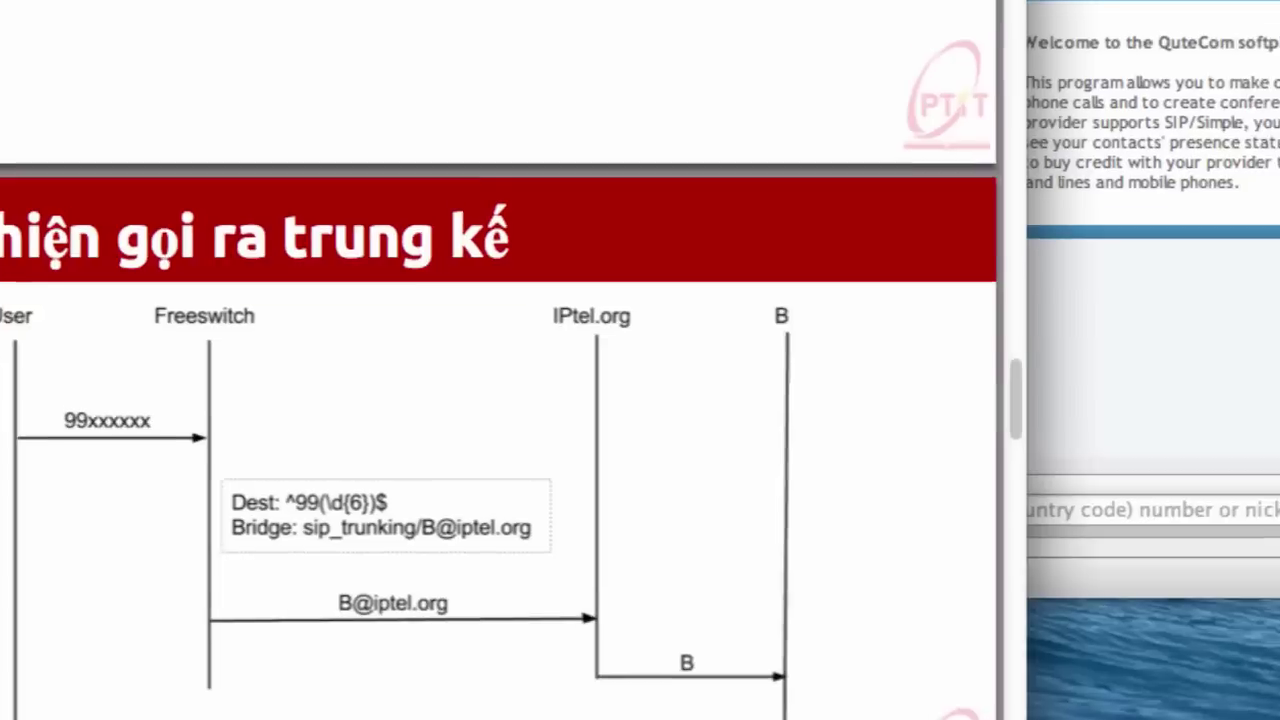
scroll(630, 418, "down", 3)
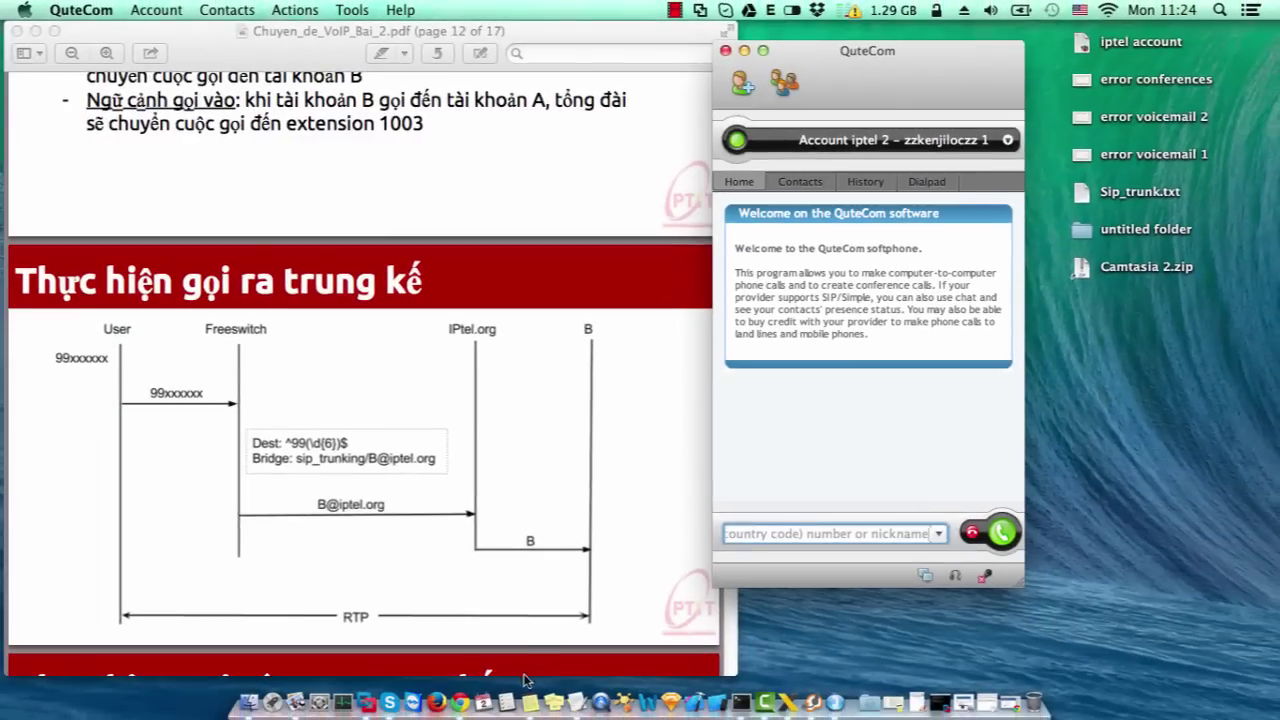
left_click(470, 703)
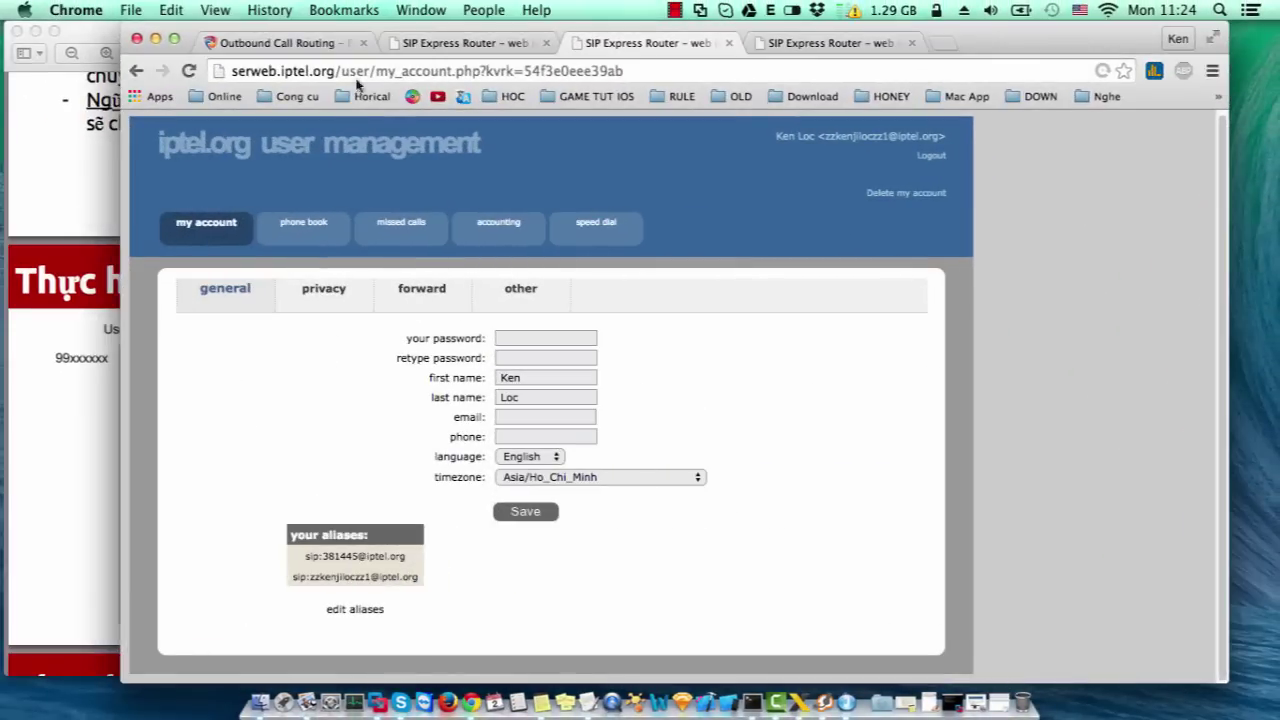
left_click(303, 45)
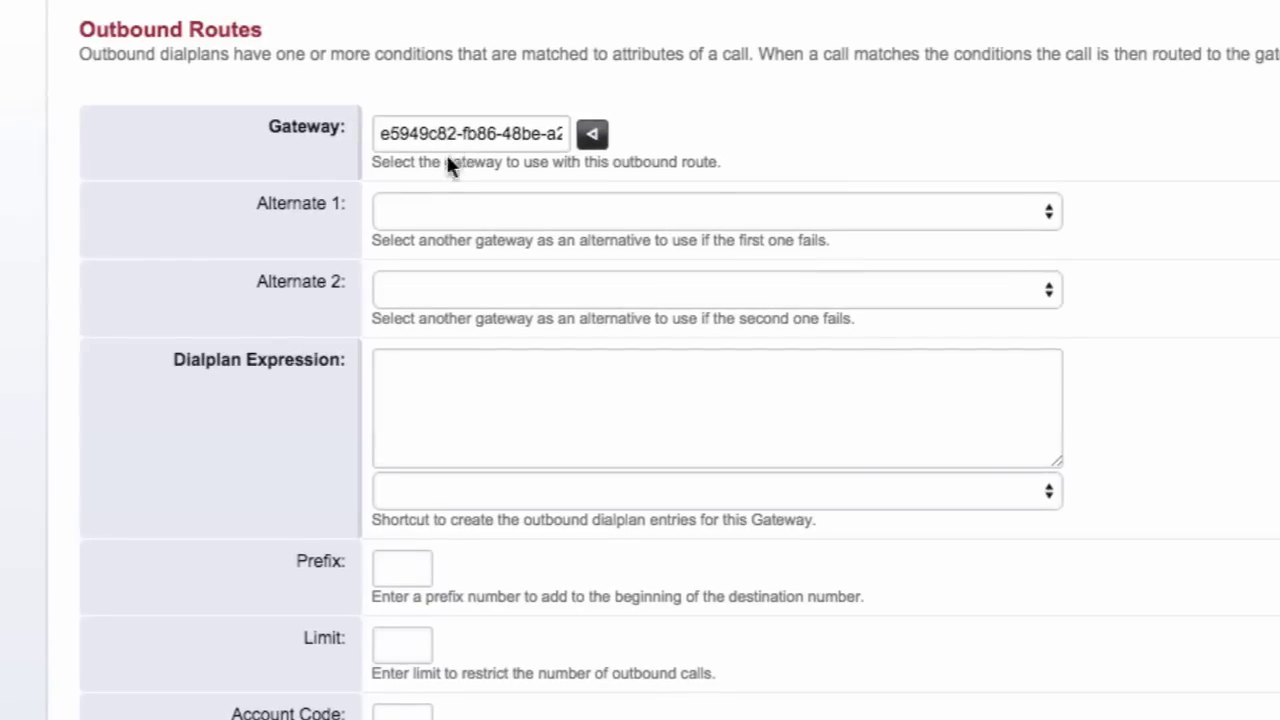
- Choose 'Dial 9, then 6 Digits', edit the expression to ^99(\d{6})$, and save the route
left_click(451, 492)
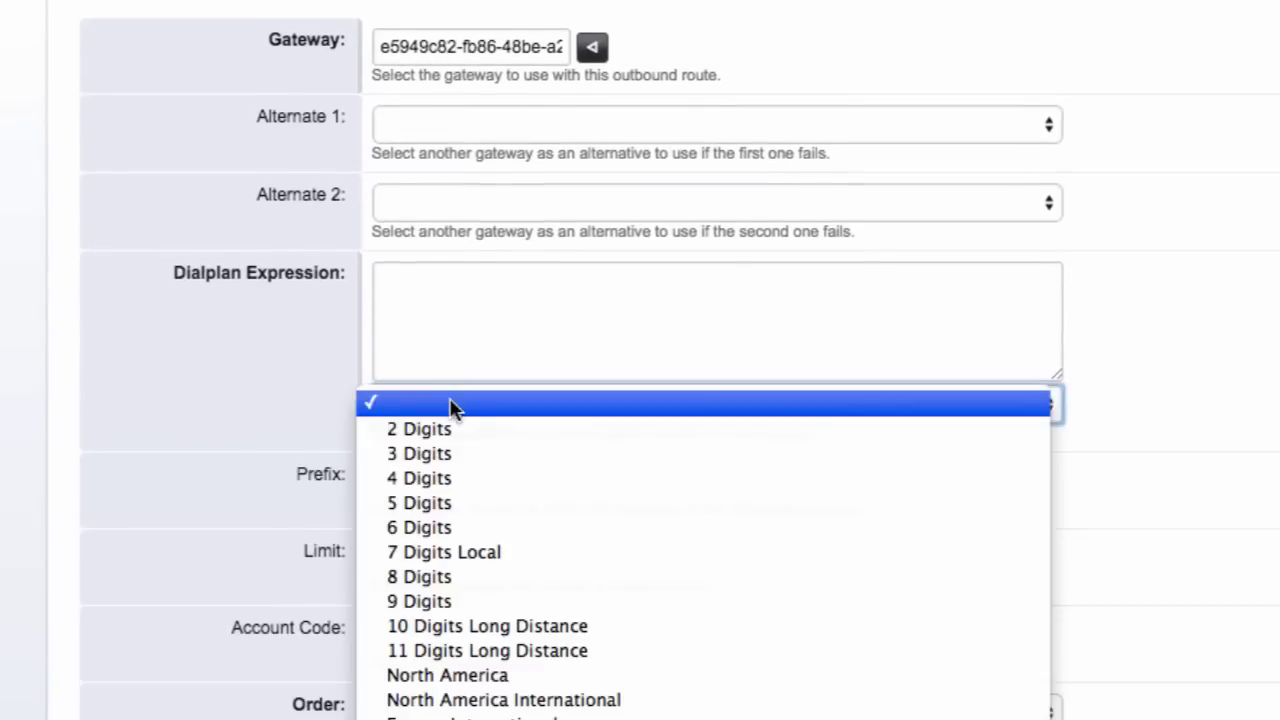
scroll(483, 684, "down", 2)
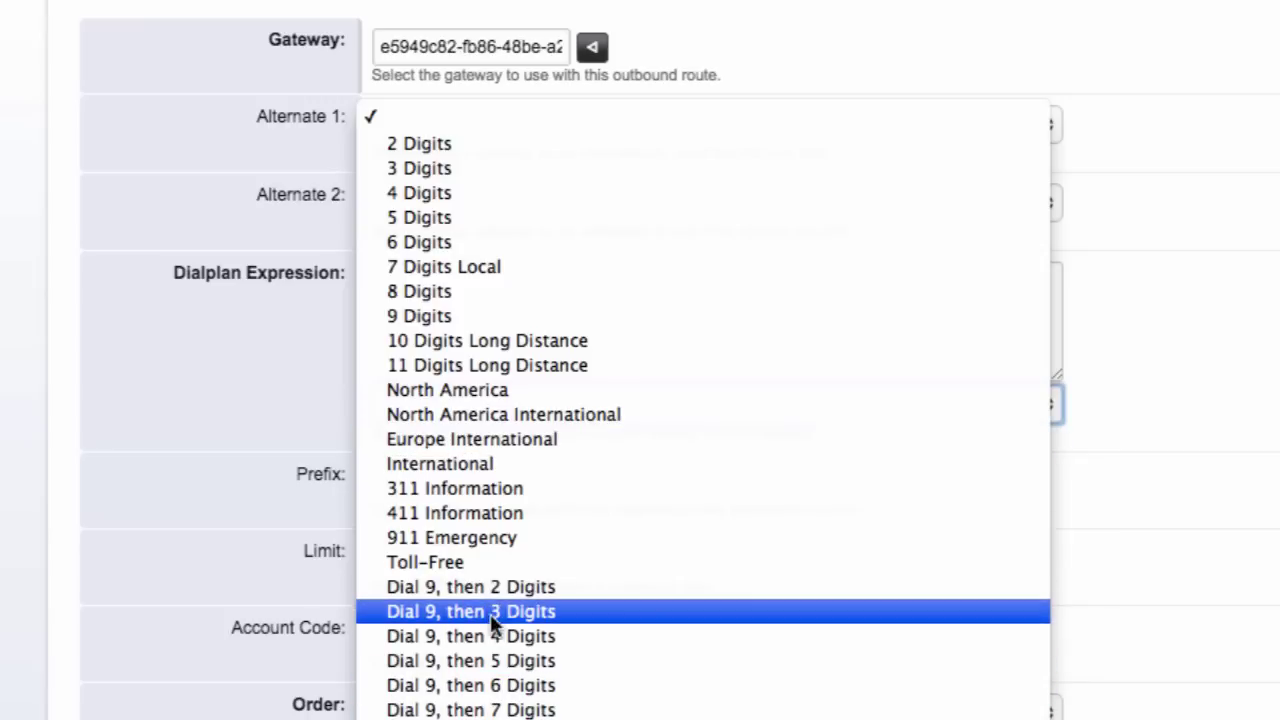
left_click(497, 686)
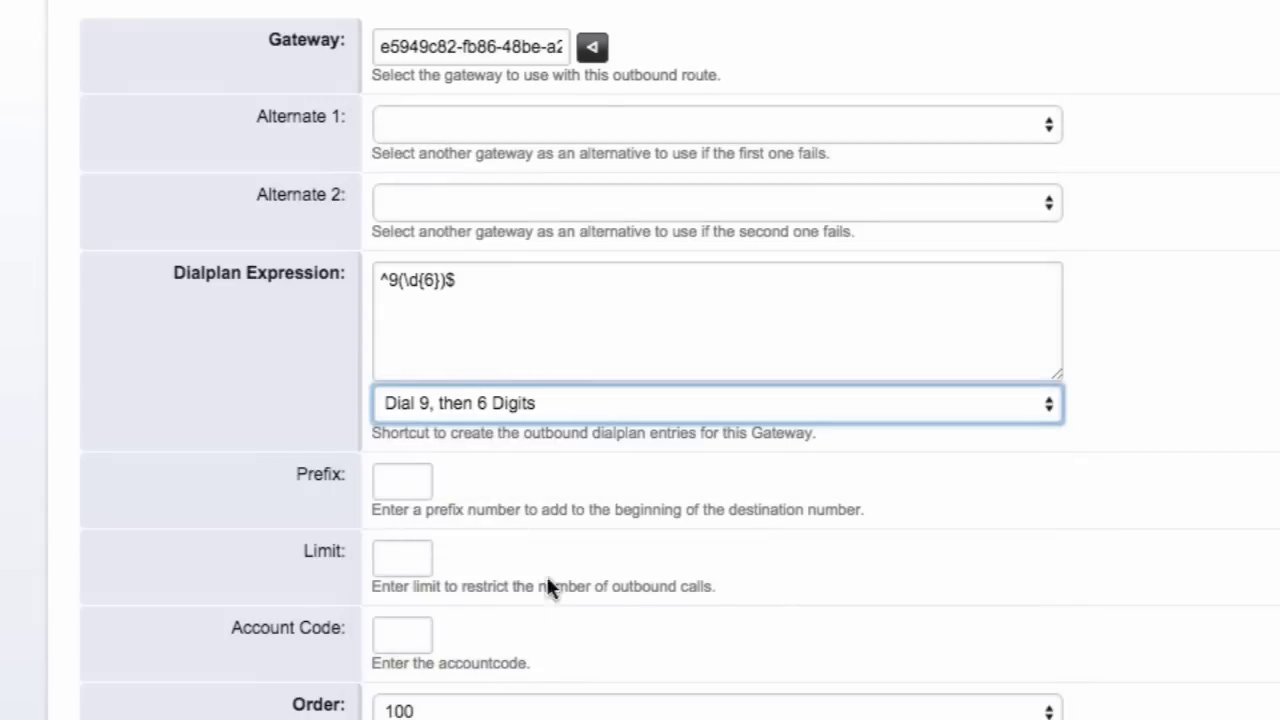
left_click(405, 281)
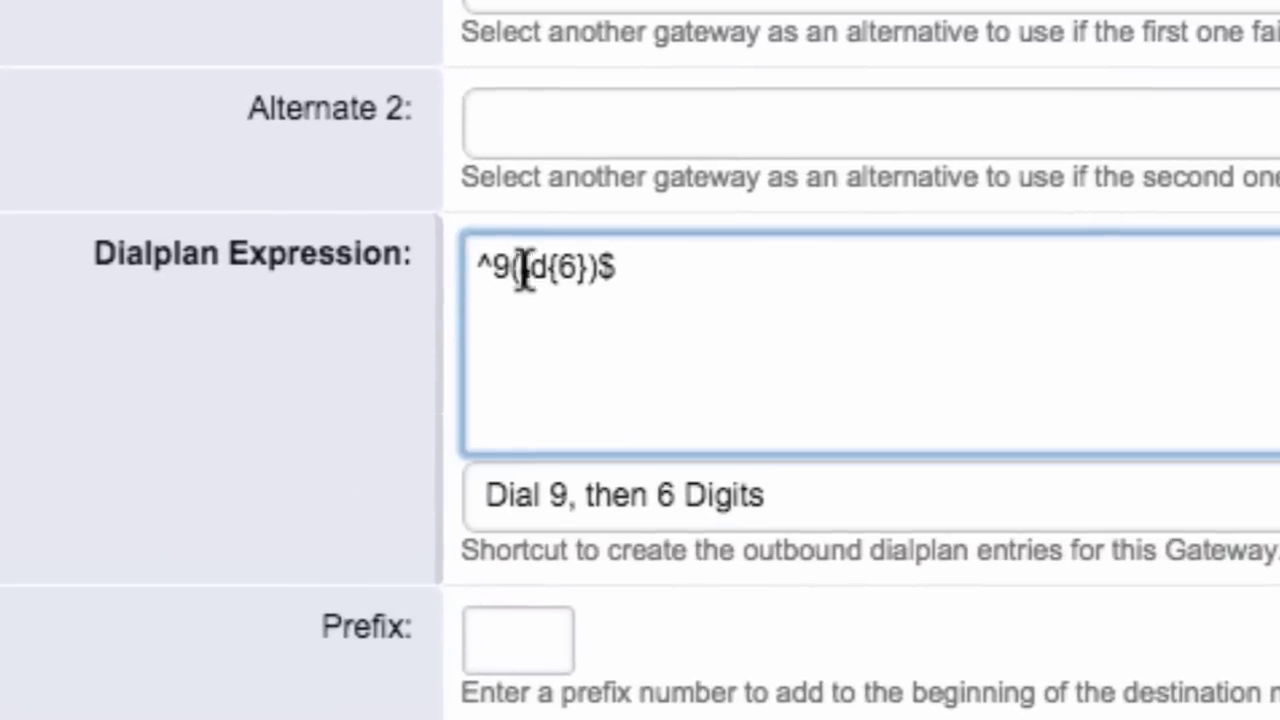
type("99")
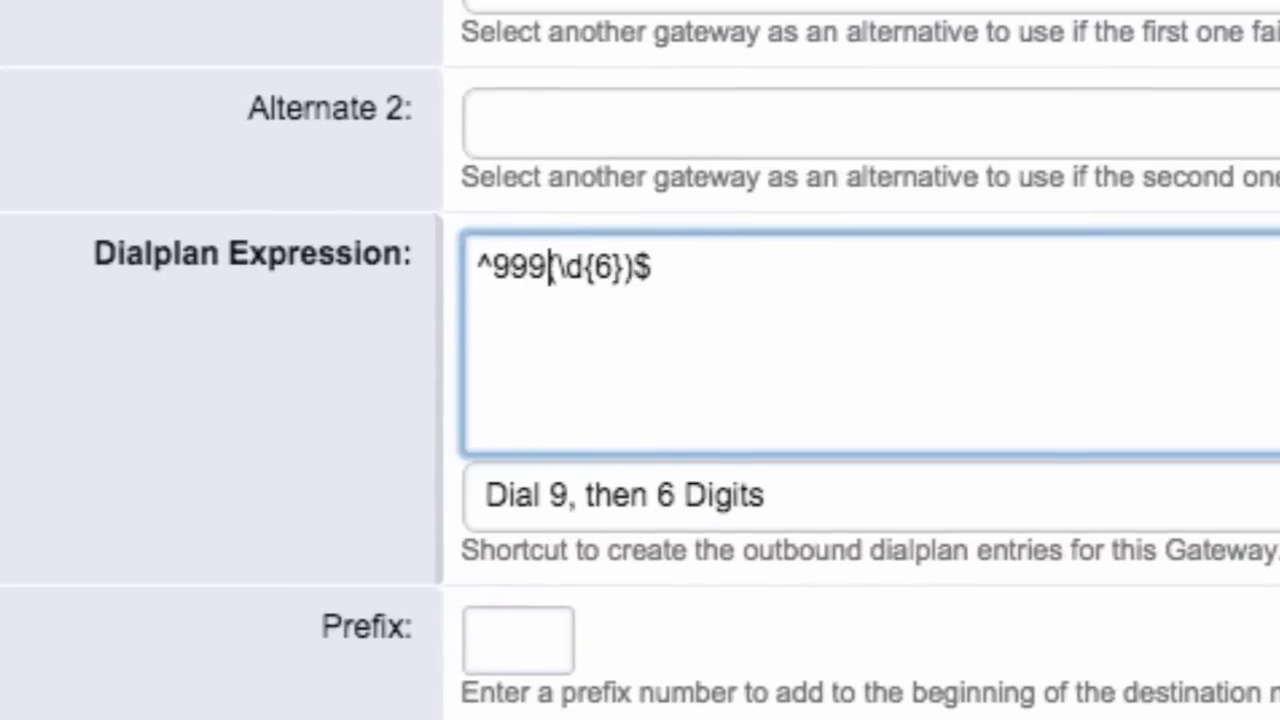
key("BackSpace")
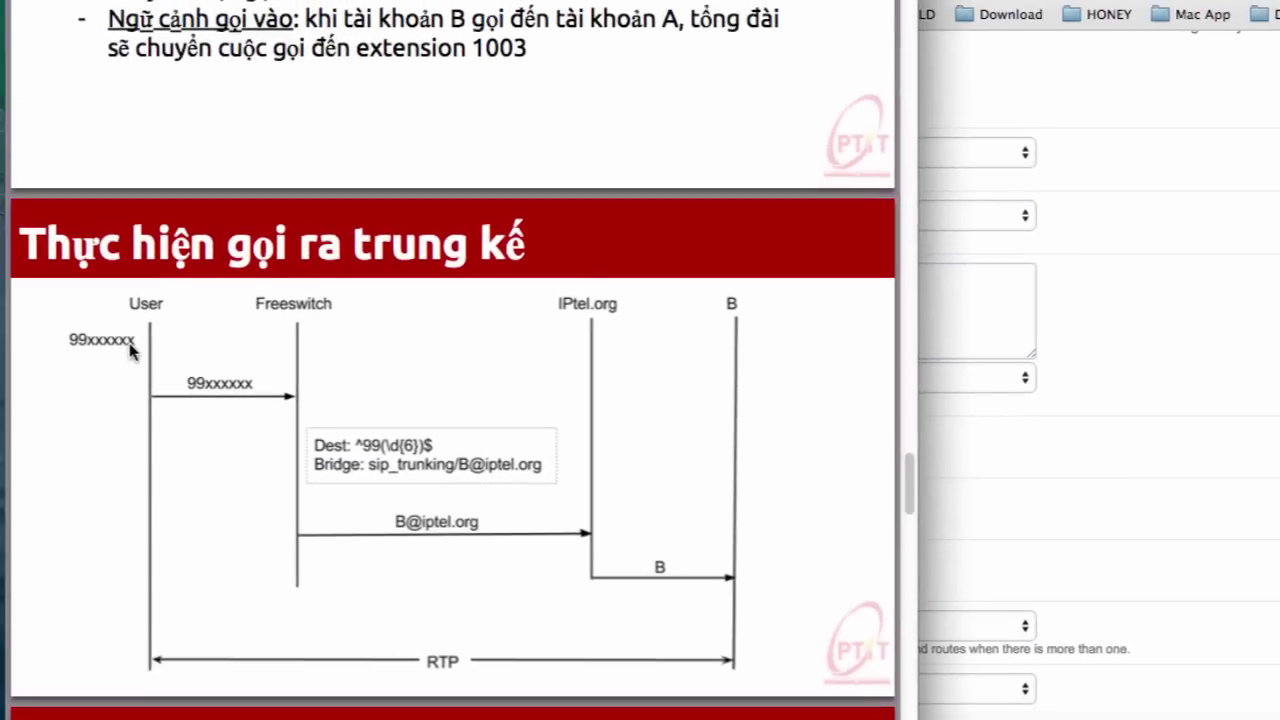
left_click(1221, 463)
scroll(863, 463, "down", 5)
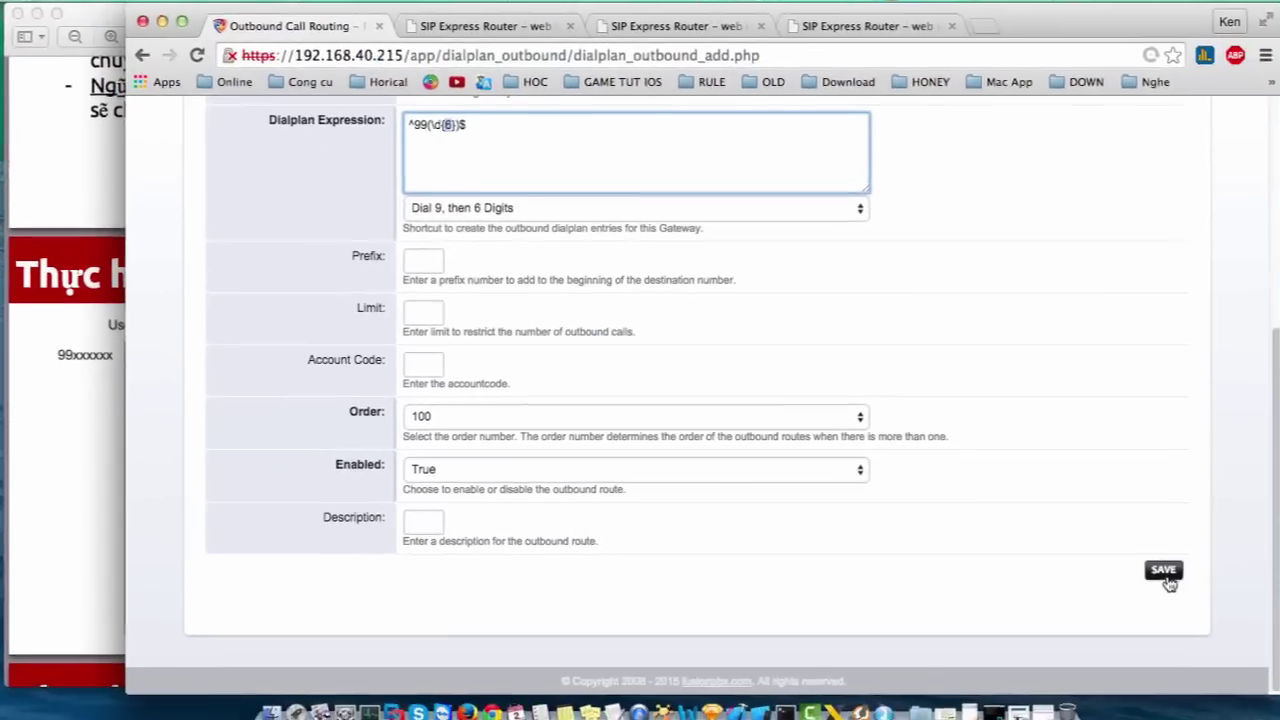
left_click(1164, 574)
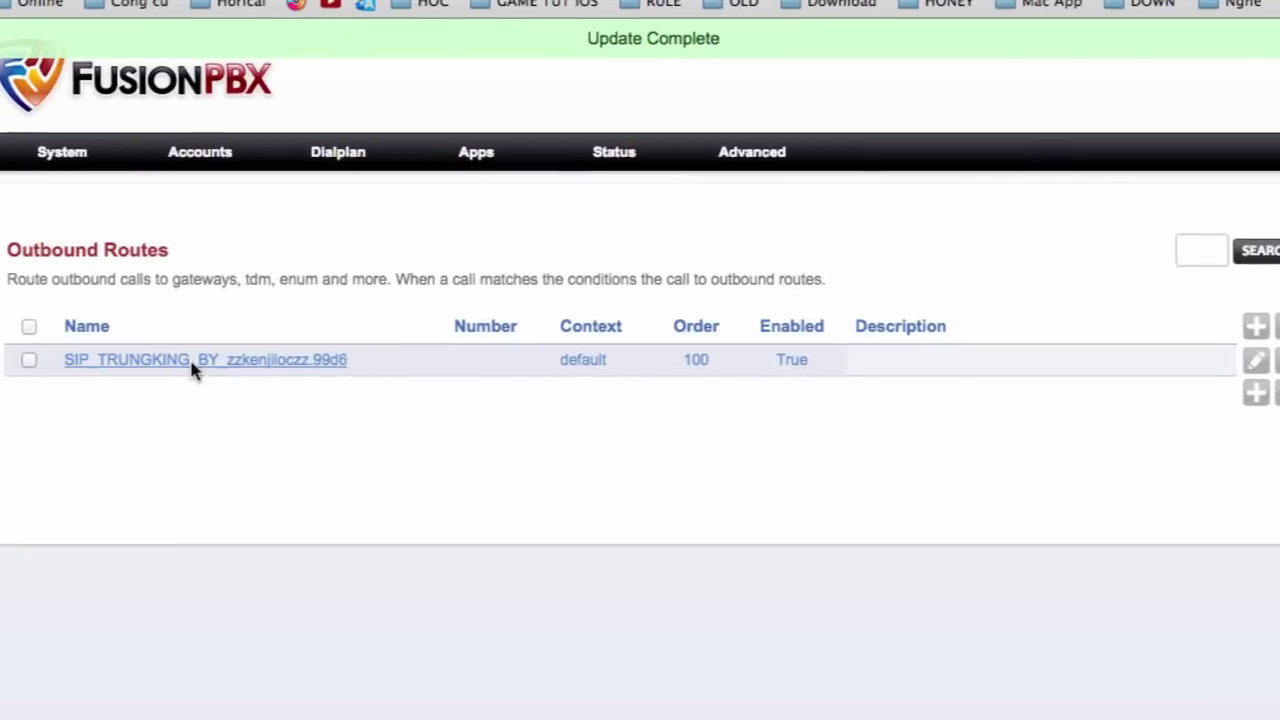
- Reopen the saved route, set Continue to True, and save it again
left_click(193, 362)
left_click(245, 474)
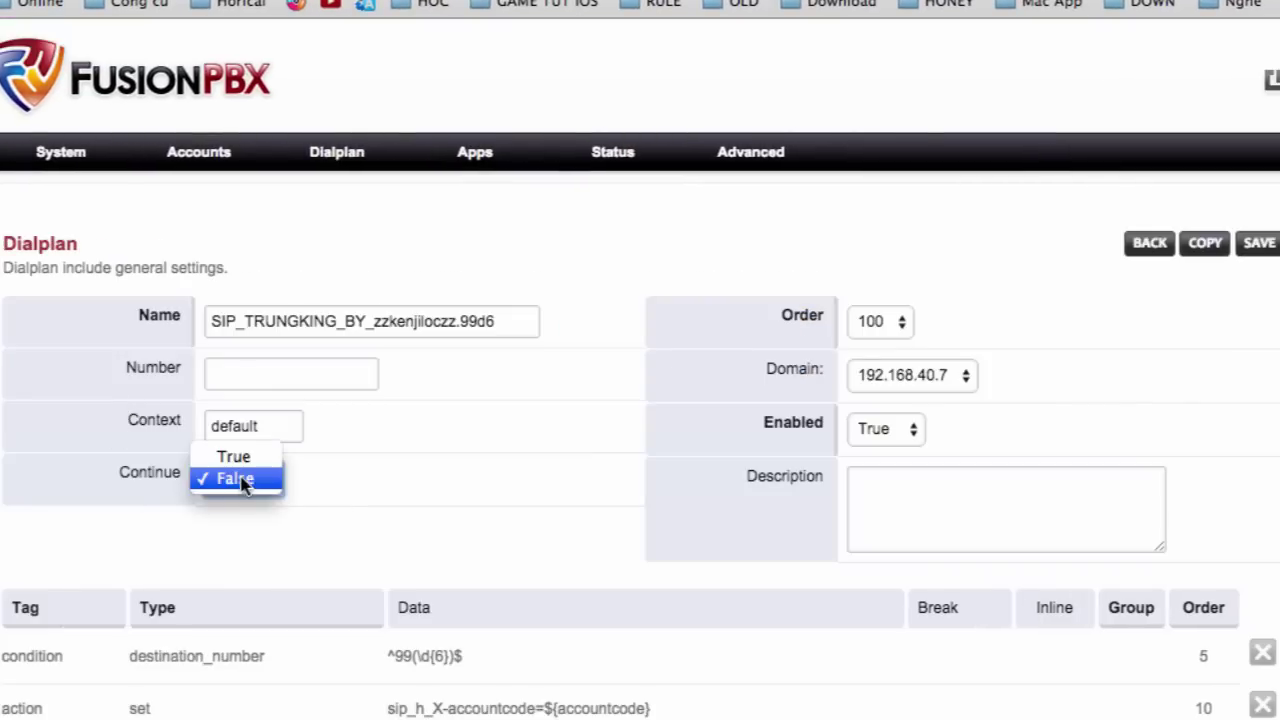
left_click(240, 457)
left_click(1257, 246)
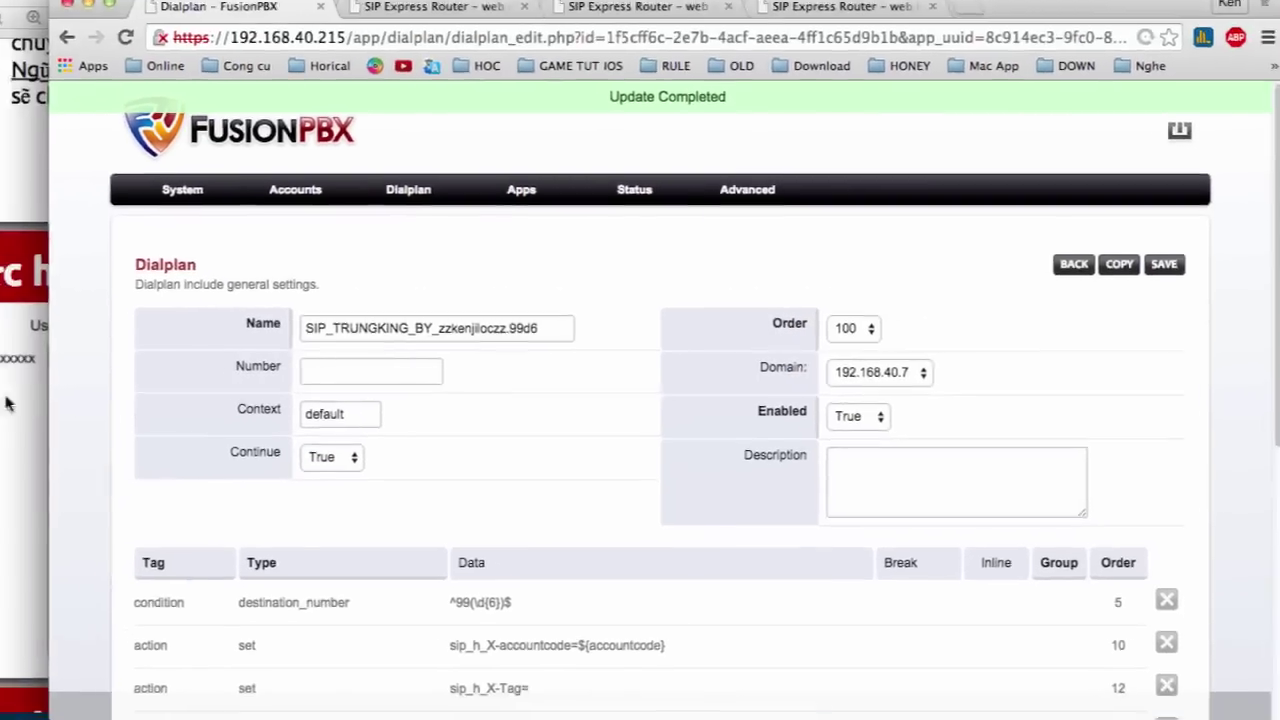
left_click(64, 410)
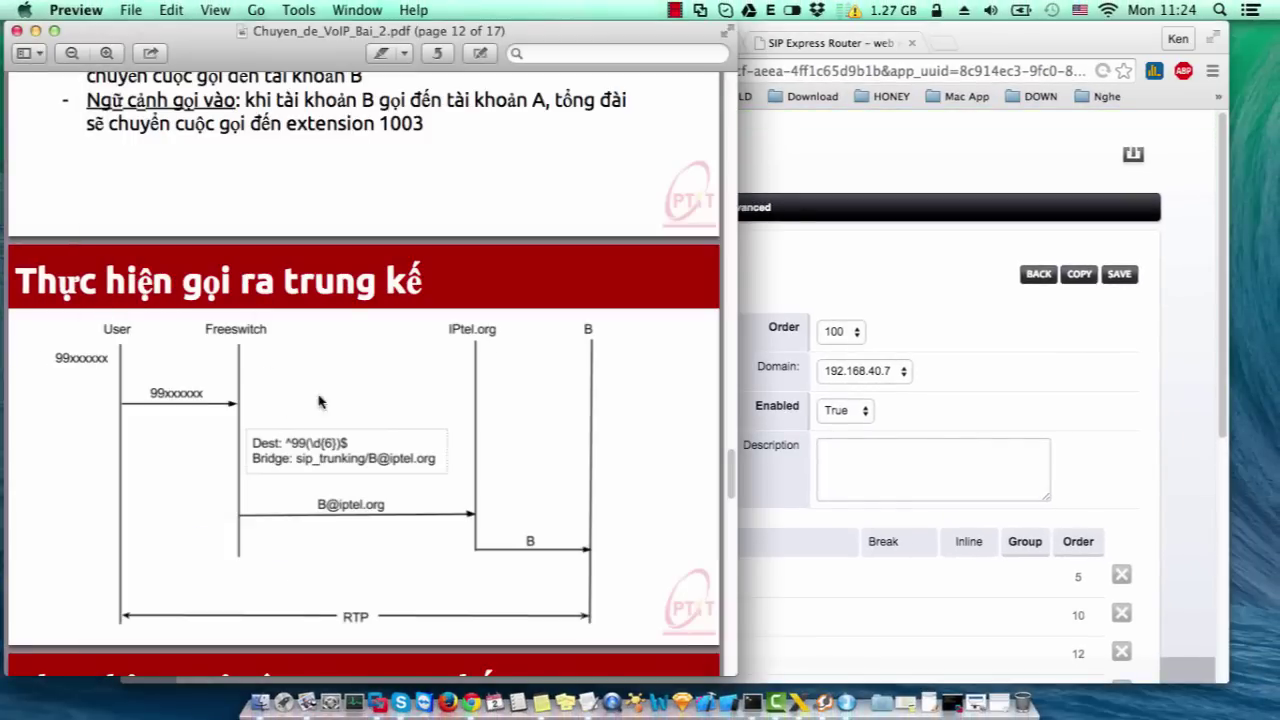
left_click(811, 690)
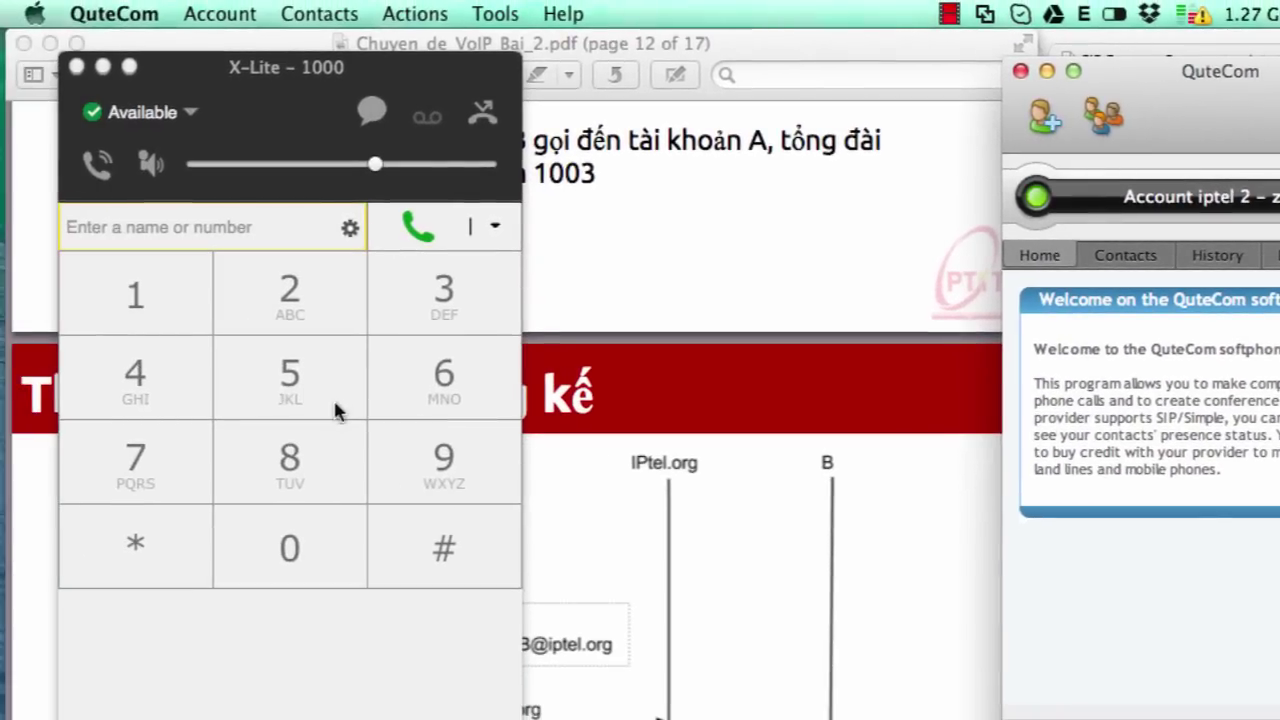
- Start dialing 99 in X-Lite and look up the iptel account's username in the notes
left_click(451, 463)
left_click(451, 463)
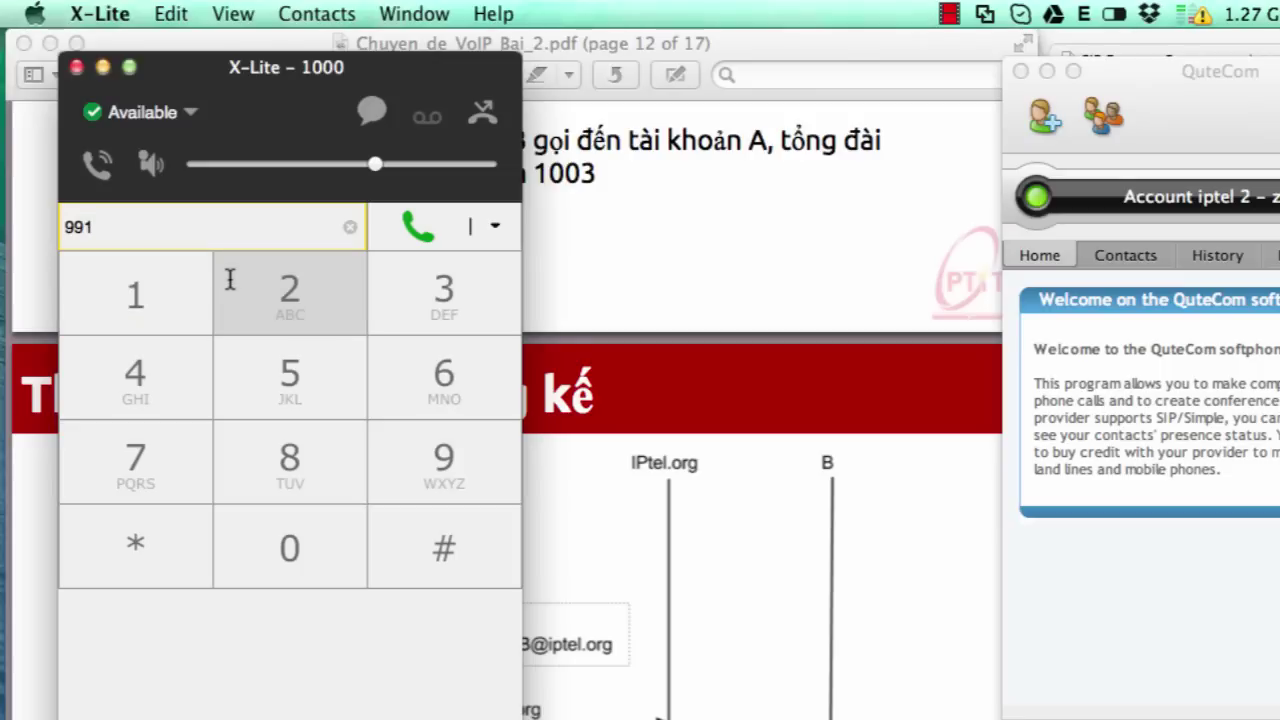
key("BackSpace")
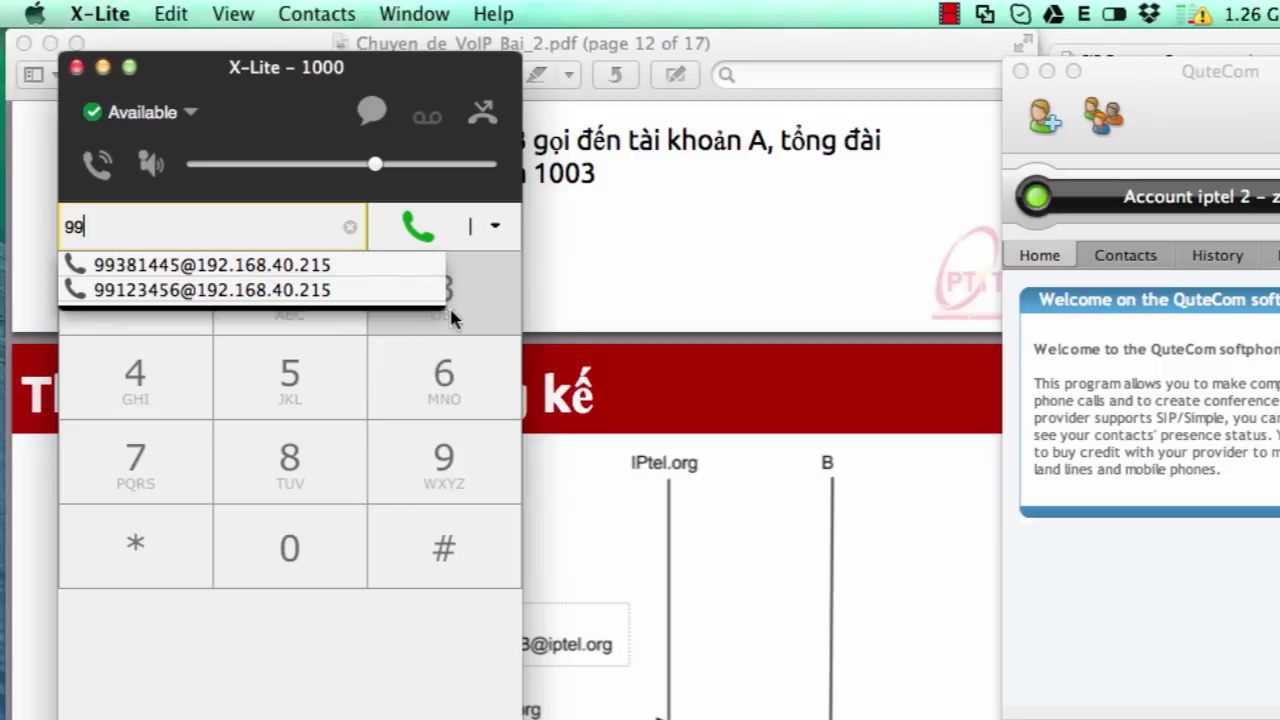
left_click(456, 312)
key("BackSpace")
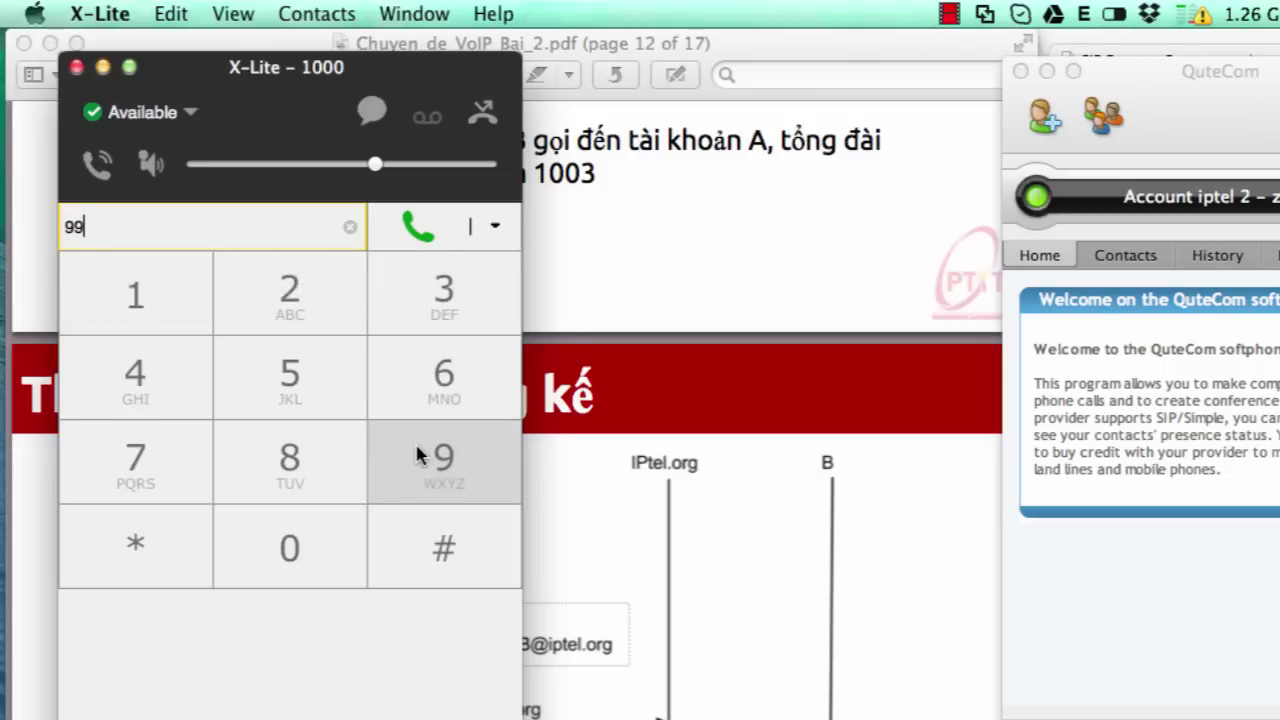
key("Escape")
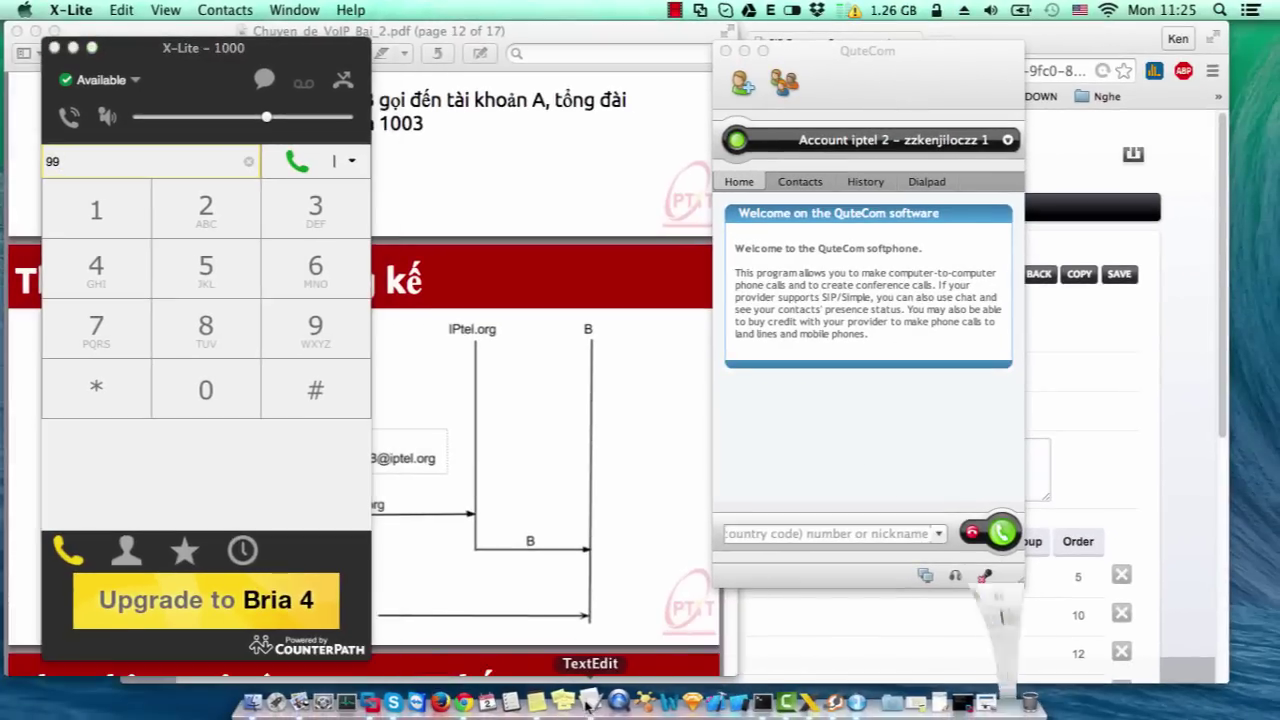
left_click(520, 702)
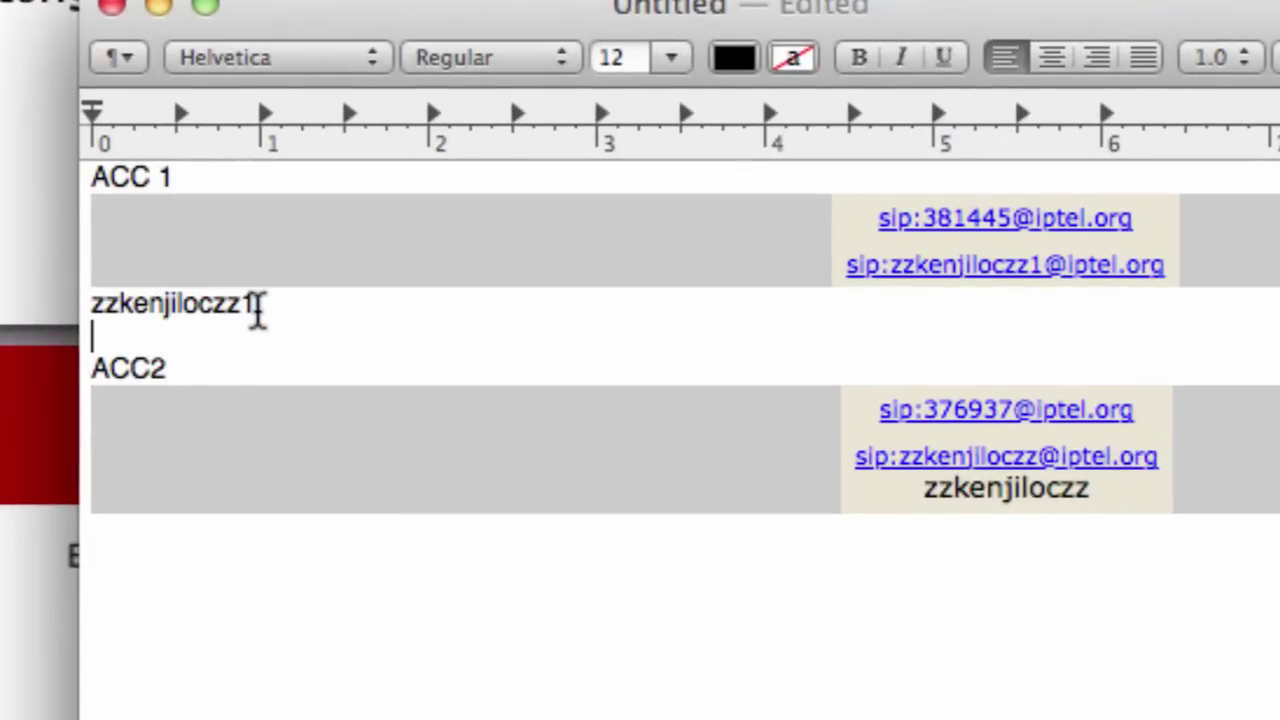
left_click_drag(258, 308, 88, 303)
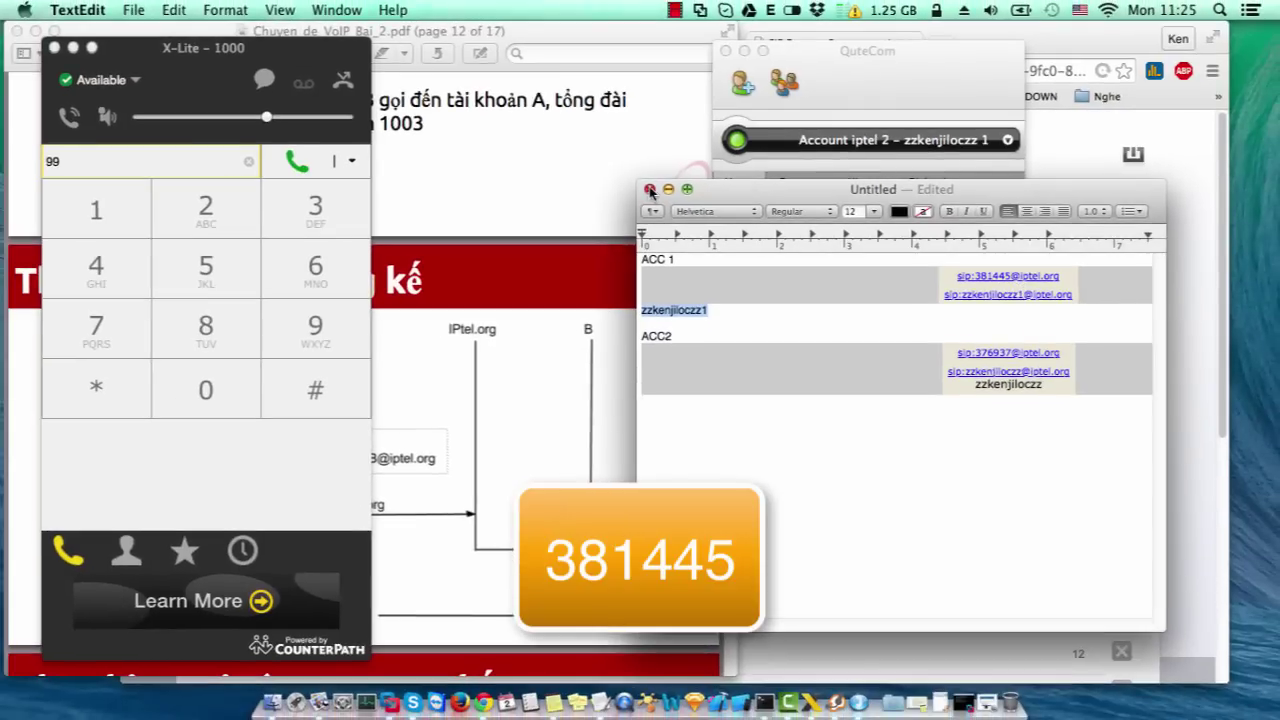
left_click(667, 190)
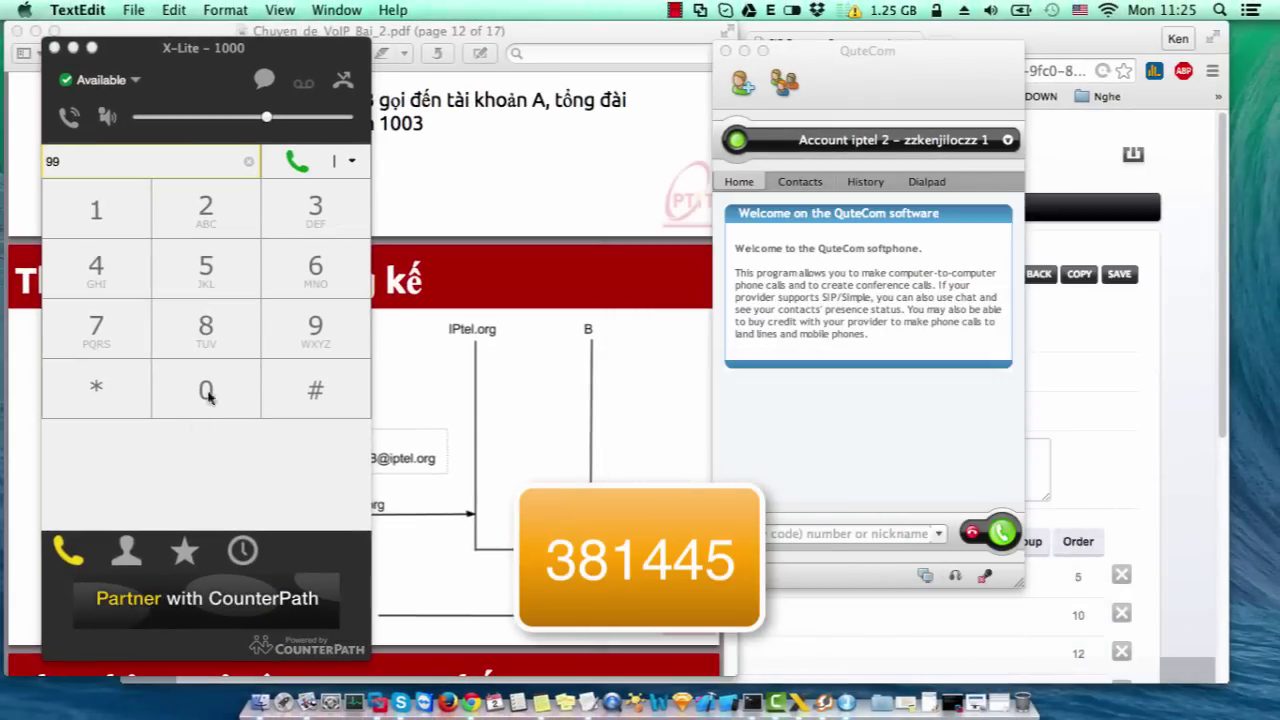
- Dial 99 plus the iptel account's number and place the call
left_click(315, 207)
left_click(200, 305)
left_click(122, 228)
left_click(117, 267)
left_click(195, 262)
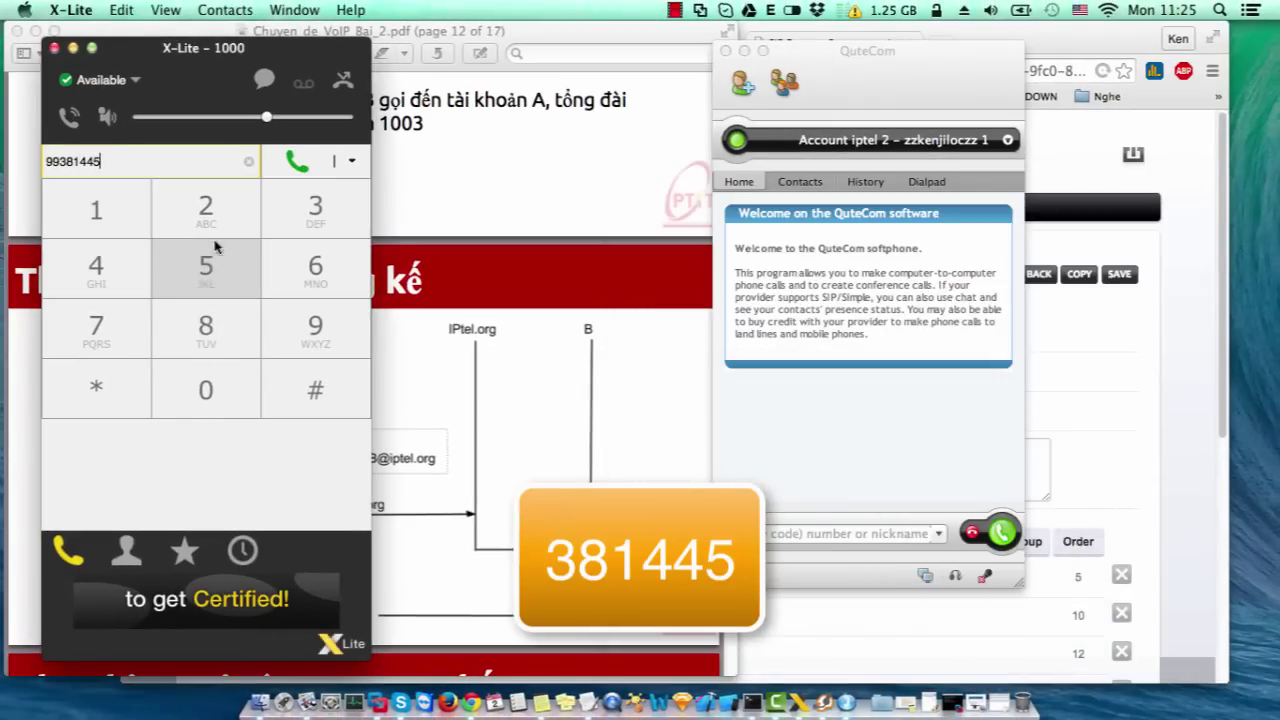
left_click(296, 162)
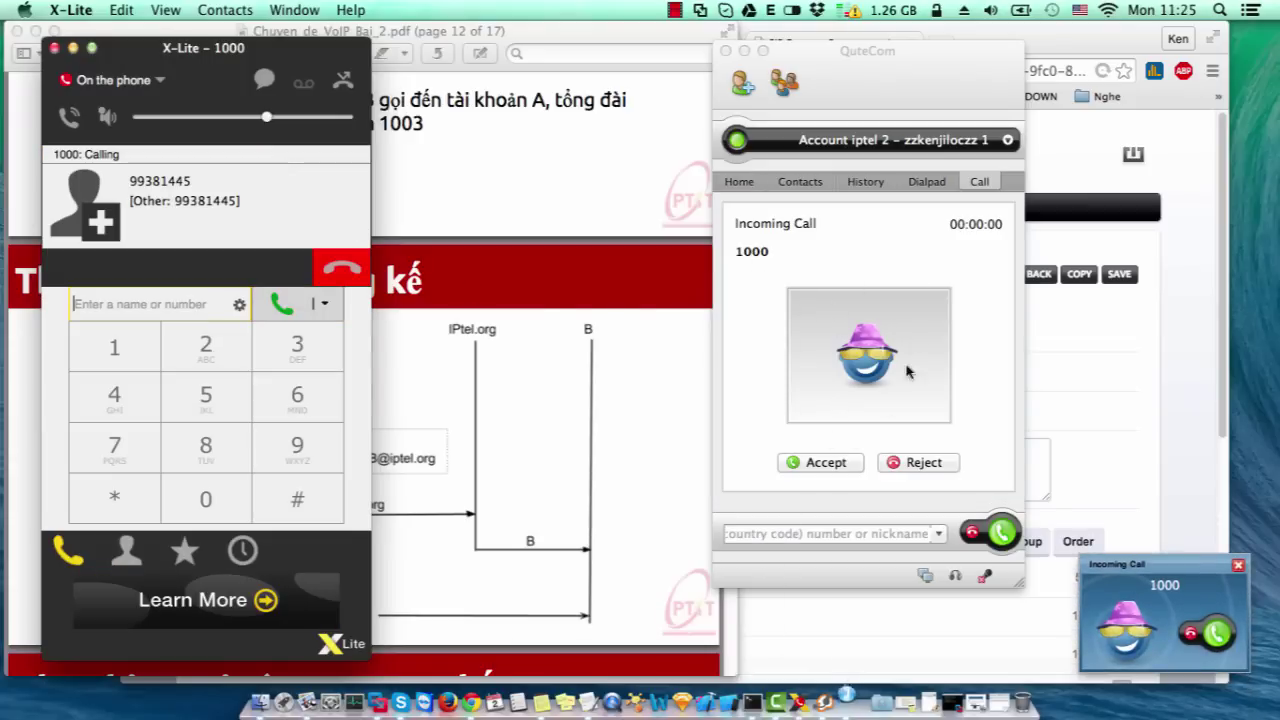
- Answer in QuteCom, dismiss its crash report, and hang up in X-Lite
left_click(825, 462)
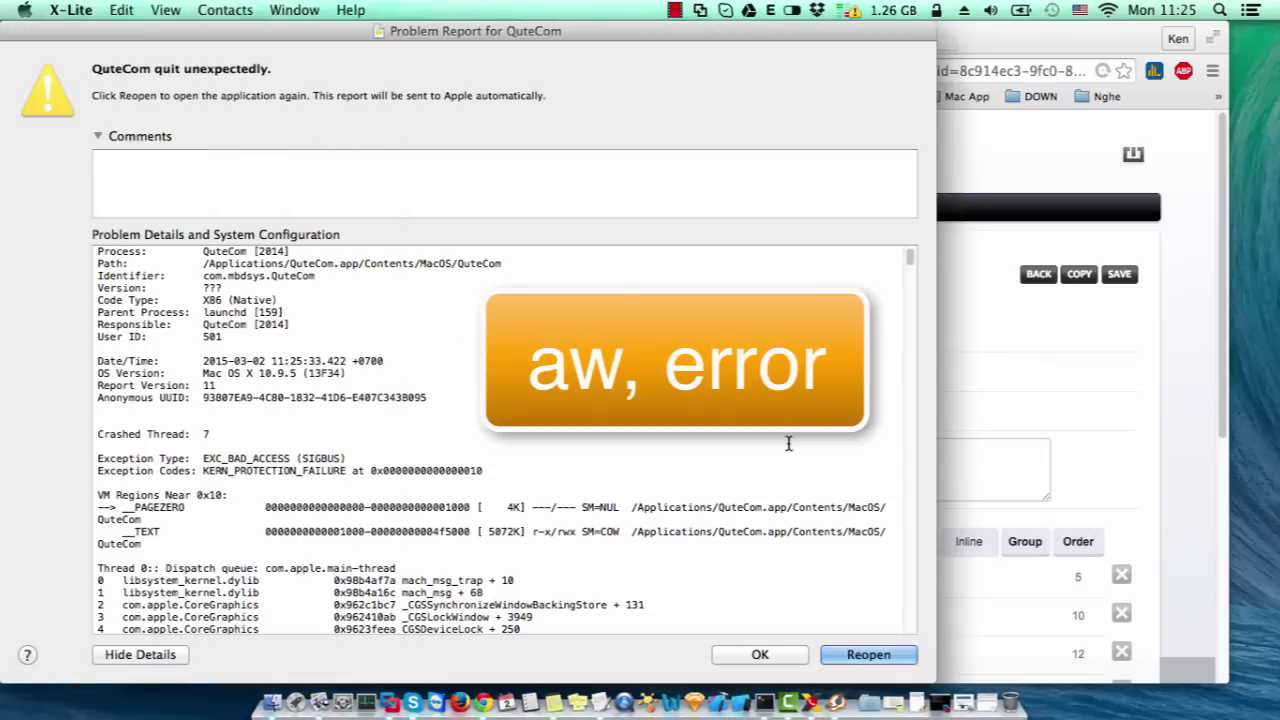
left_click(777, 660)
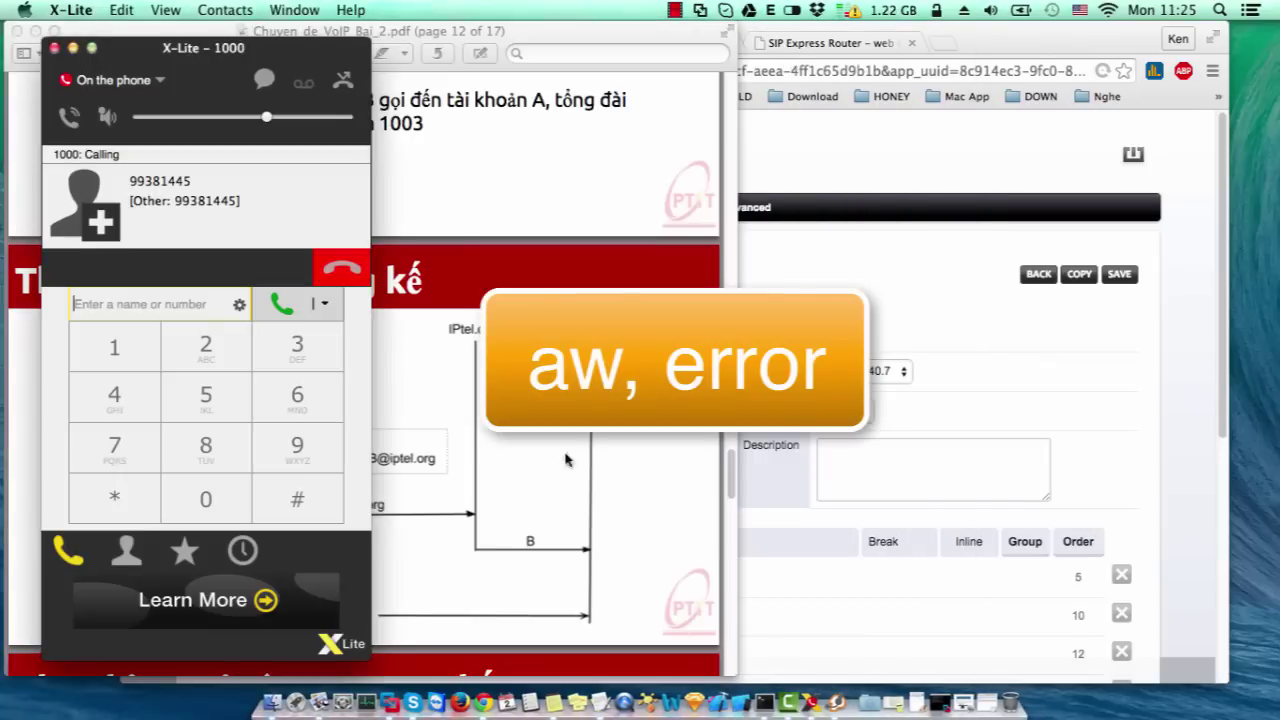
left_click(338, 268)
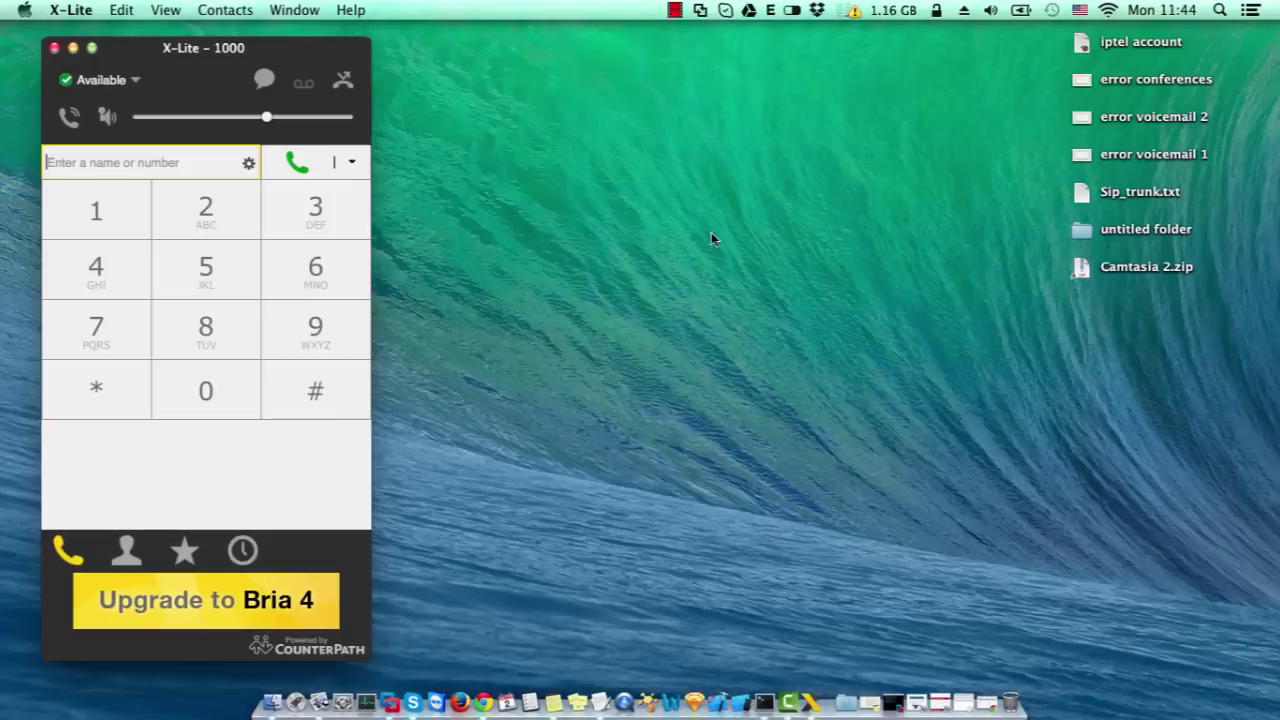
left_click(648, 208)
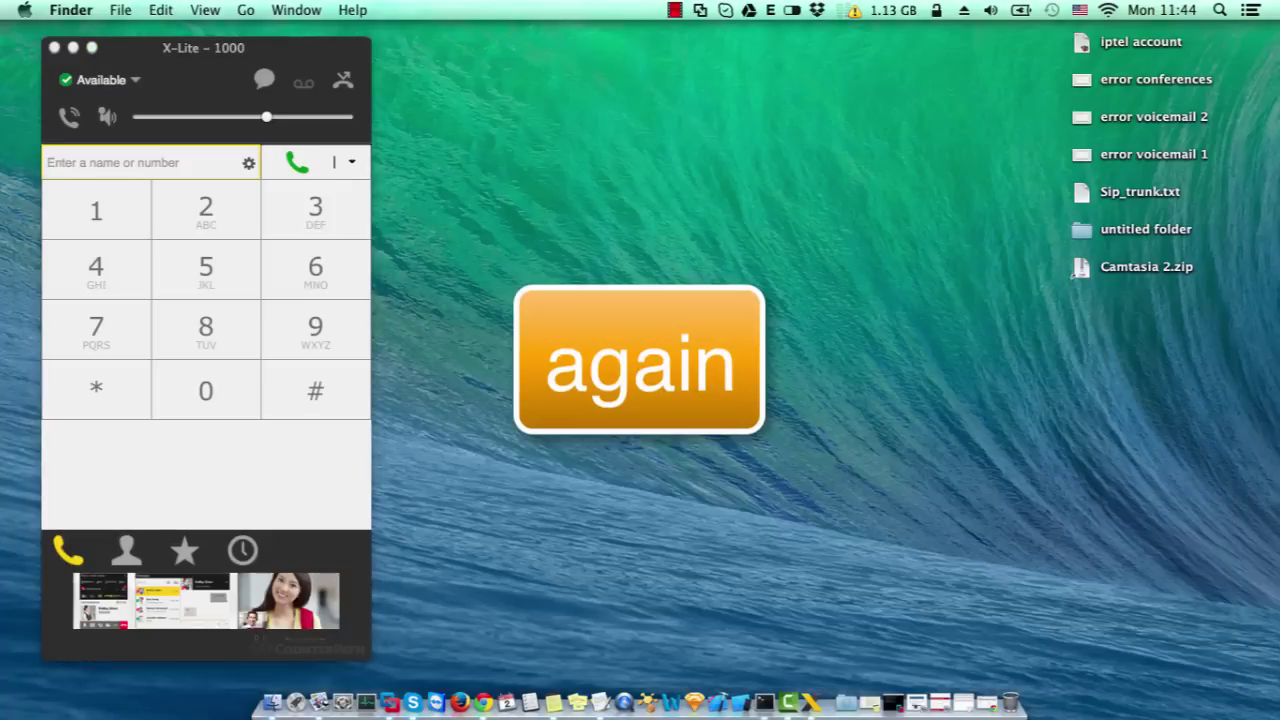
- Launch Zoiper via Spotlight, check the sip.iptel.org account's username and password in Preferences, and close with OK
key("super+space")
type("zoo")
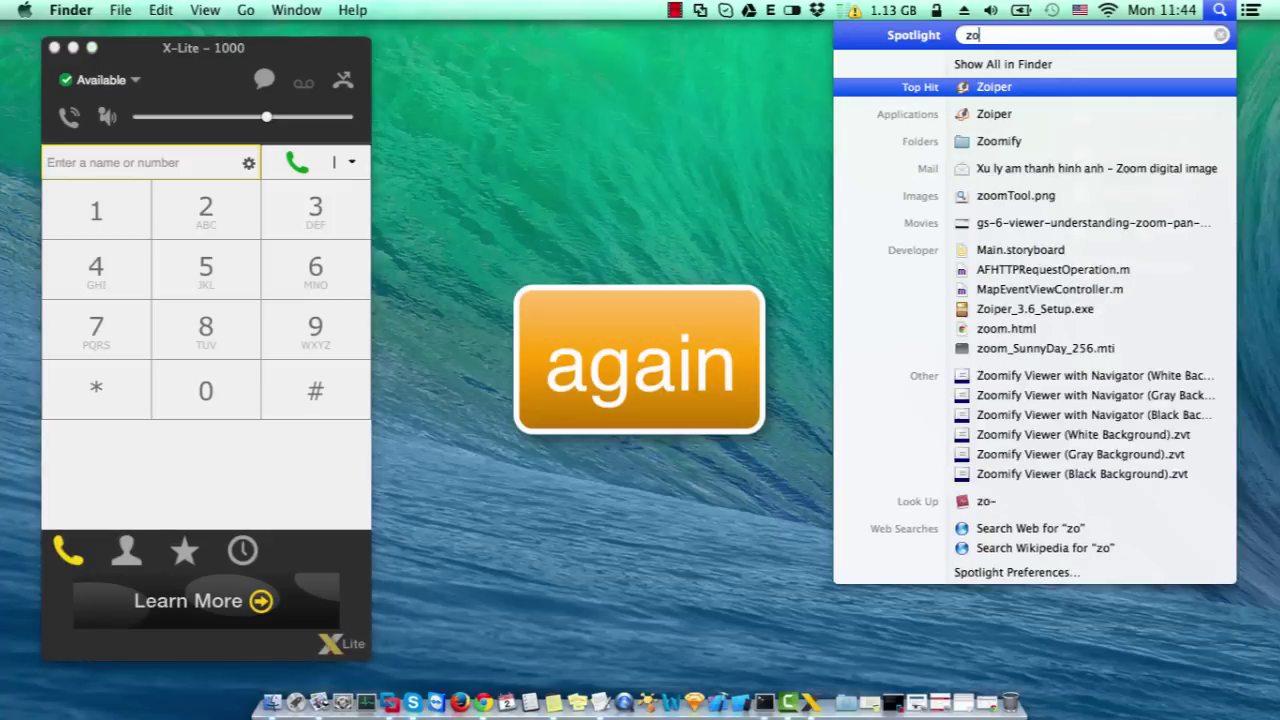
key("Return")
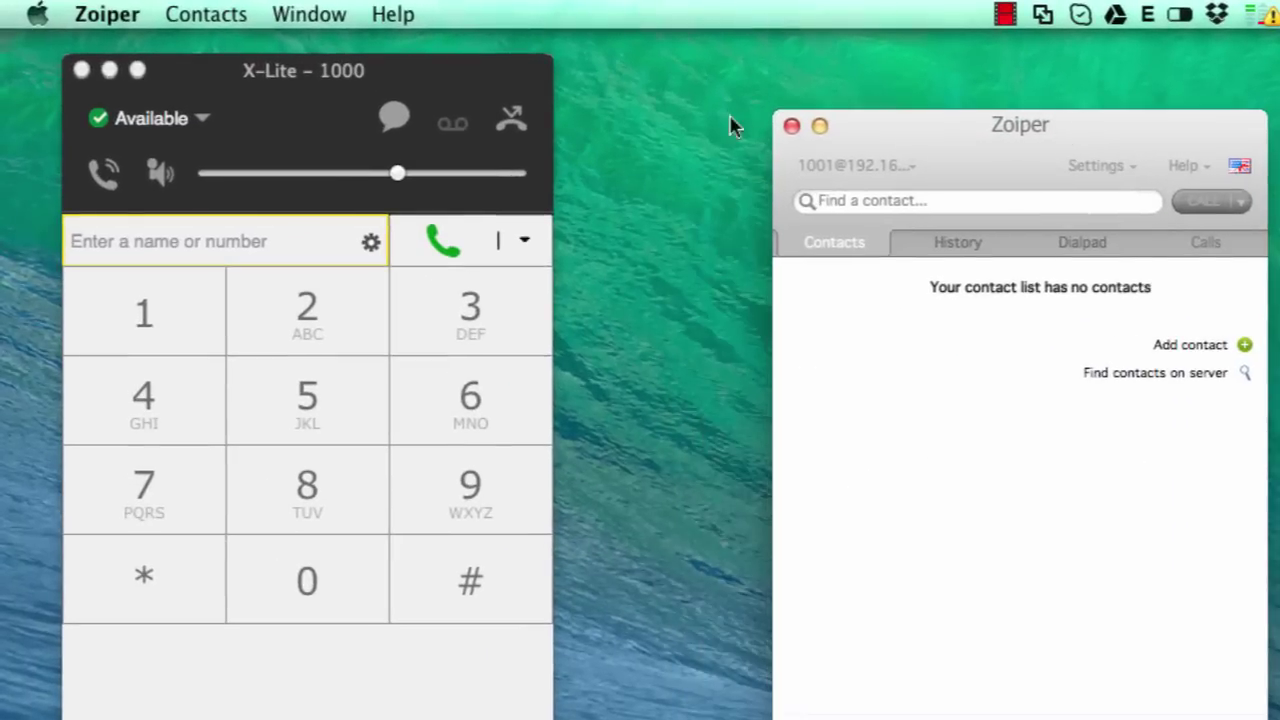
left_click(125, 10)
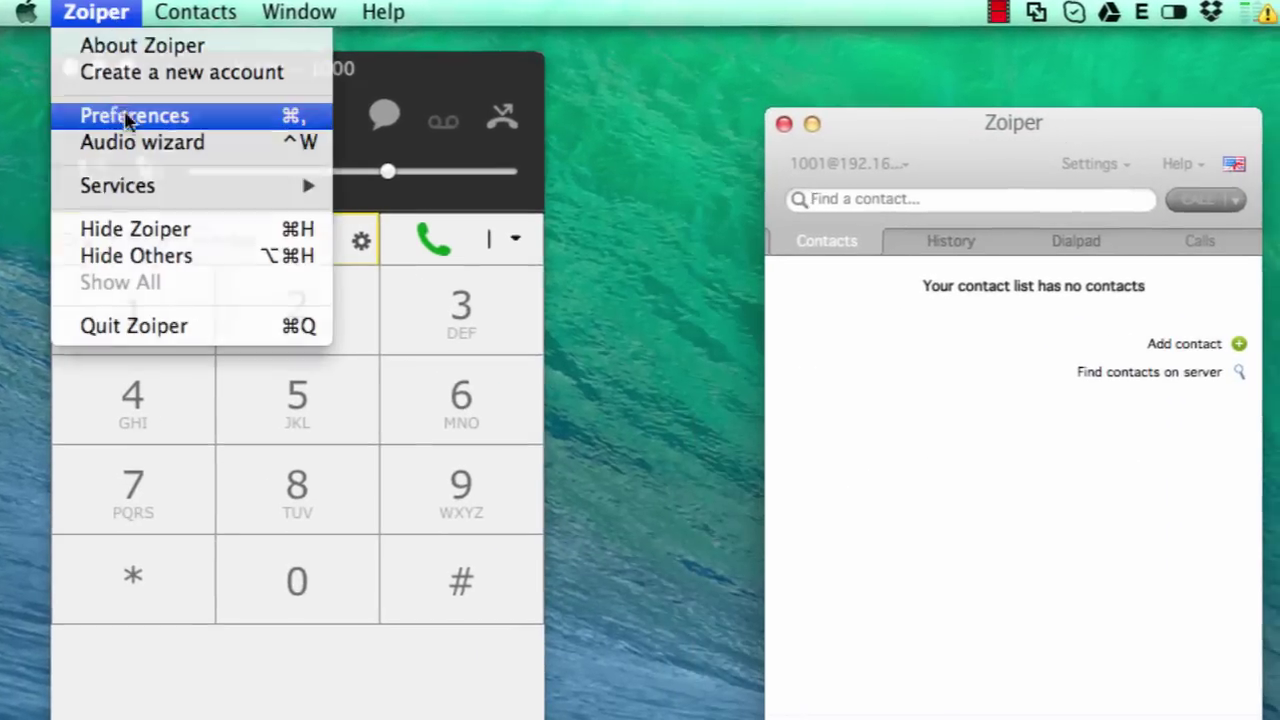
left_click(123, 117)
left_click(218, 130)
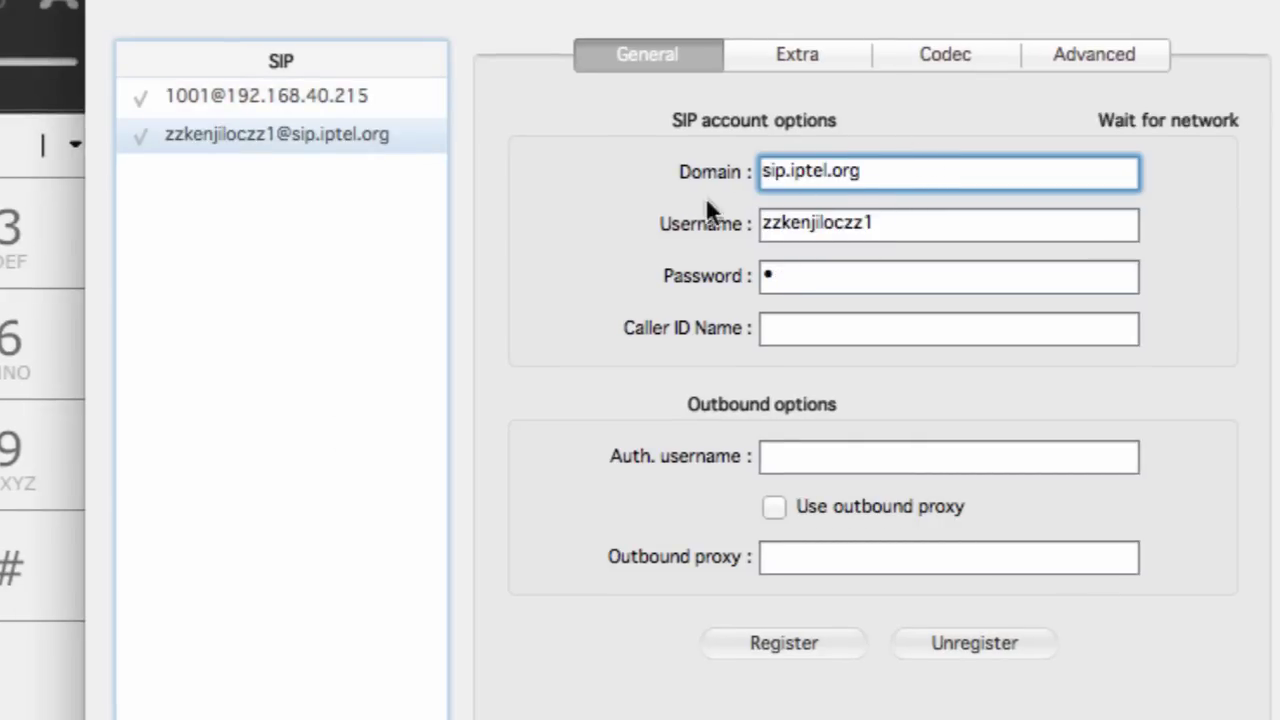
left_click(888, 214)
left_click(838, 272)
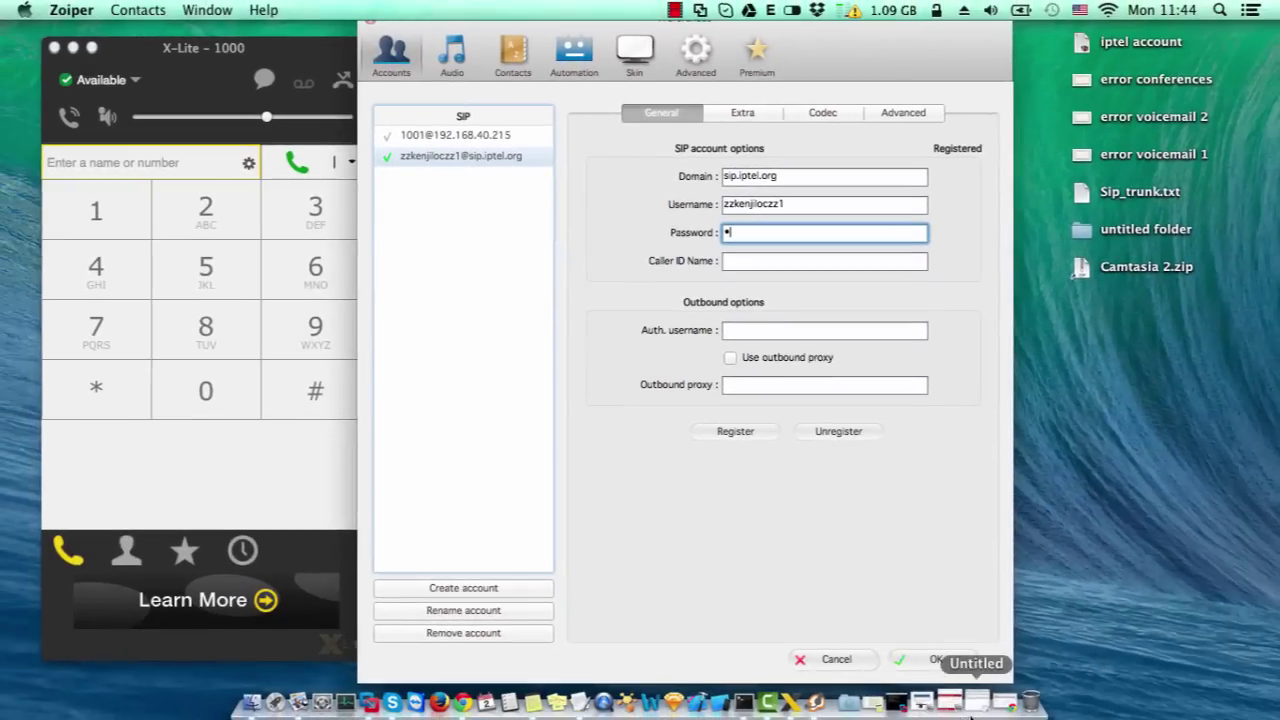
left_click(936, 659)
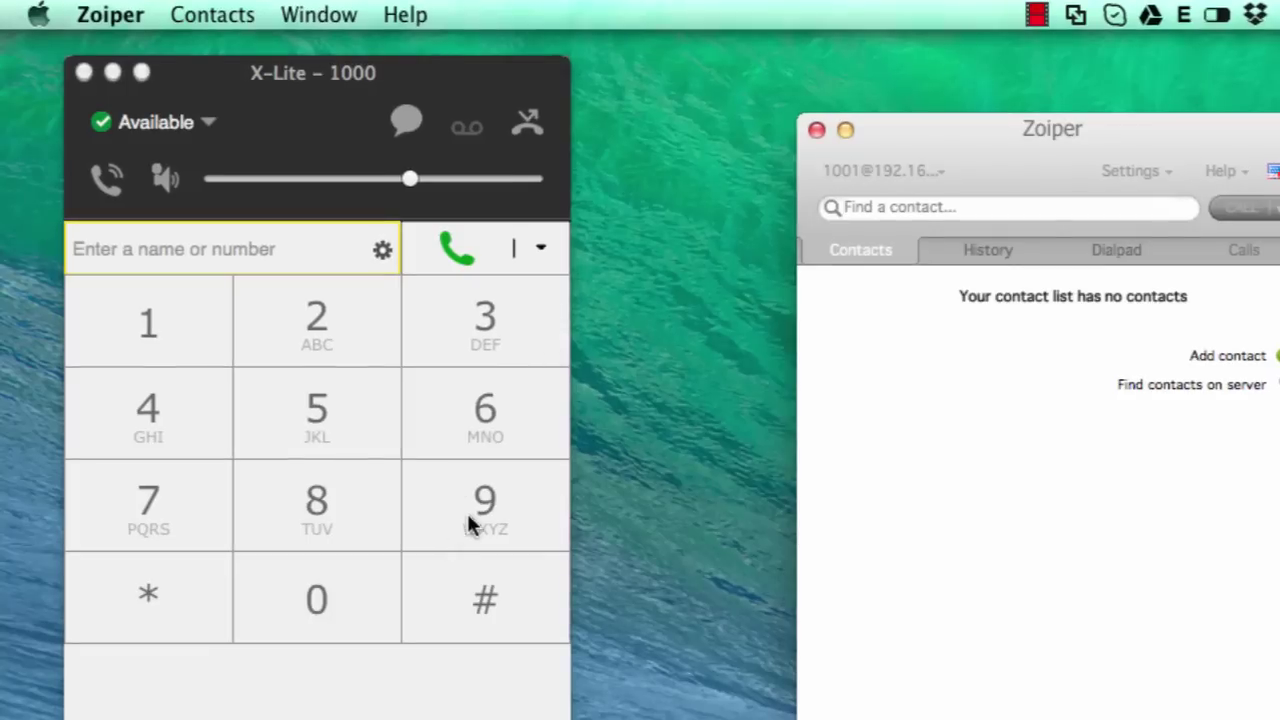
- Dial 99 followed by the iptel account's number in X-Lite and place the call
left_click(466, 515)
left_click(468, 509)
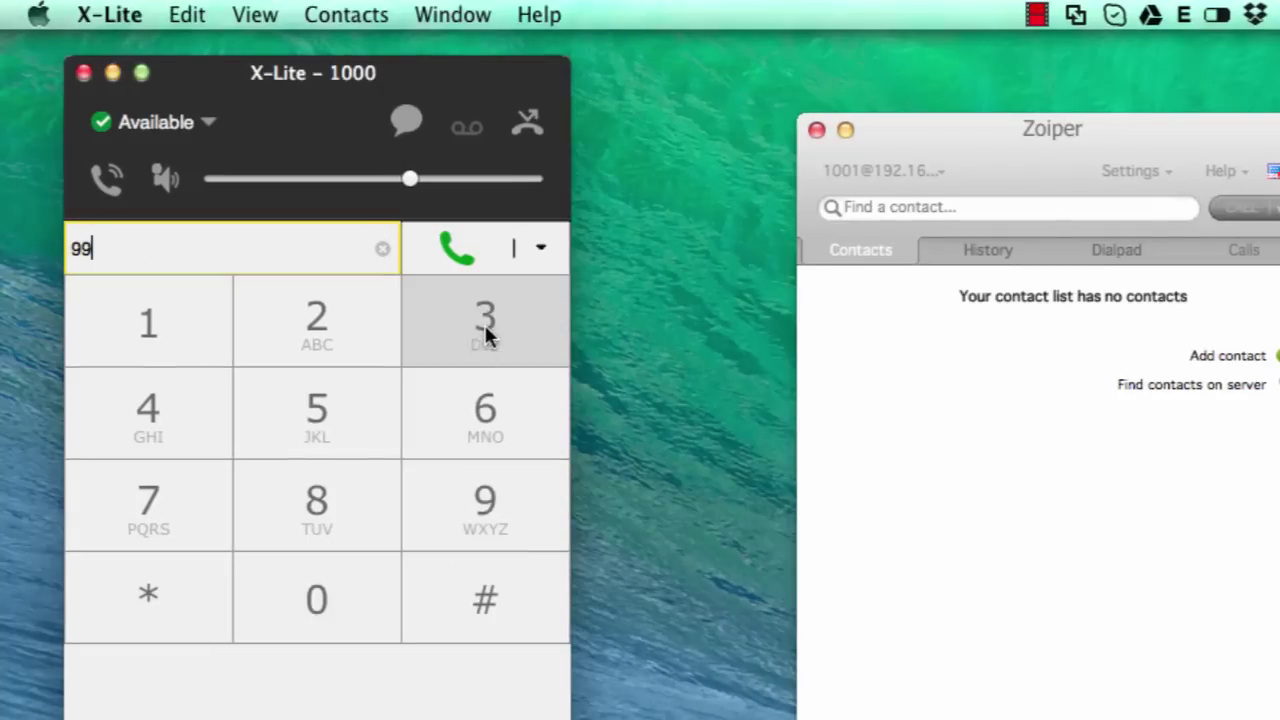
left_click(486, 337)
left_click(126, 530)
key("BackSpace")
key("BackSpace")
key("BackSpace")
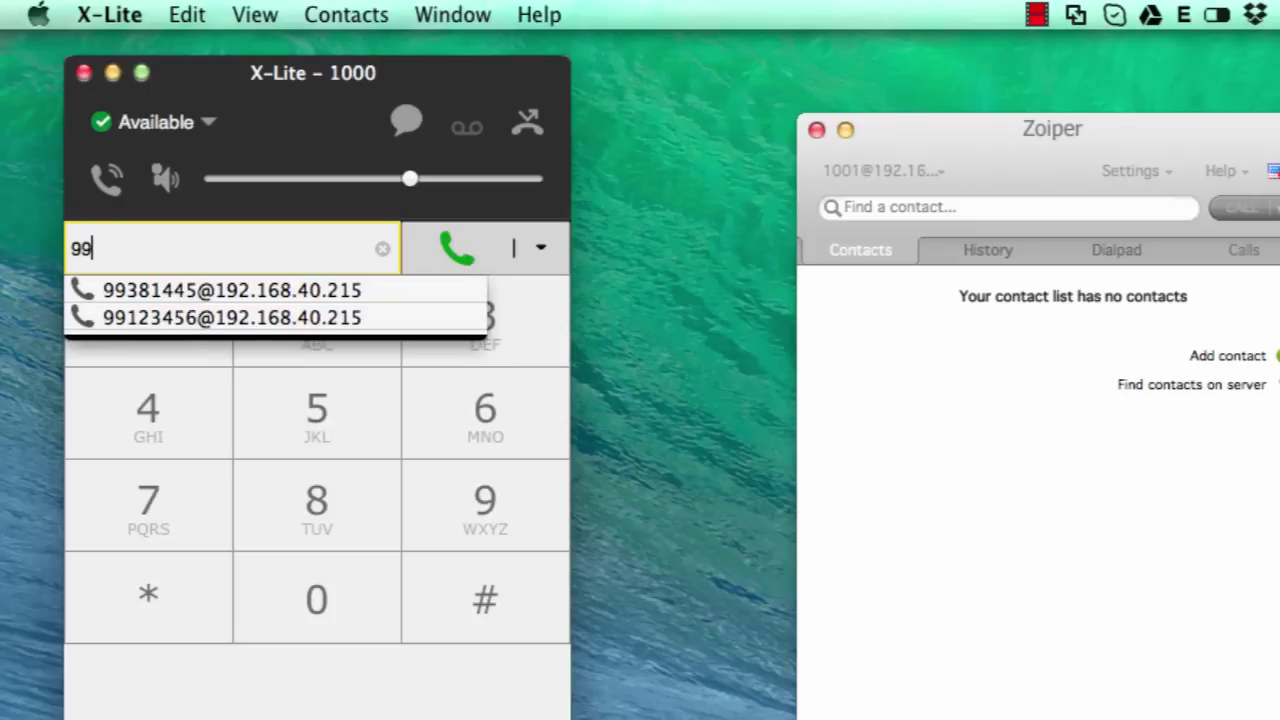
left_click(478, 342)
left_click(357, 515)
left_click(186, 358)
left_click(312, 403)
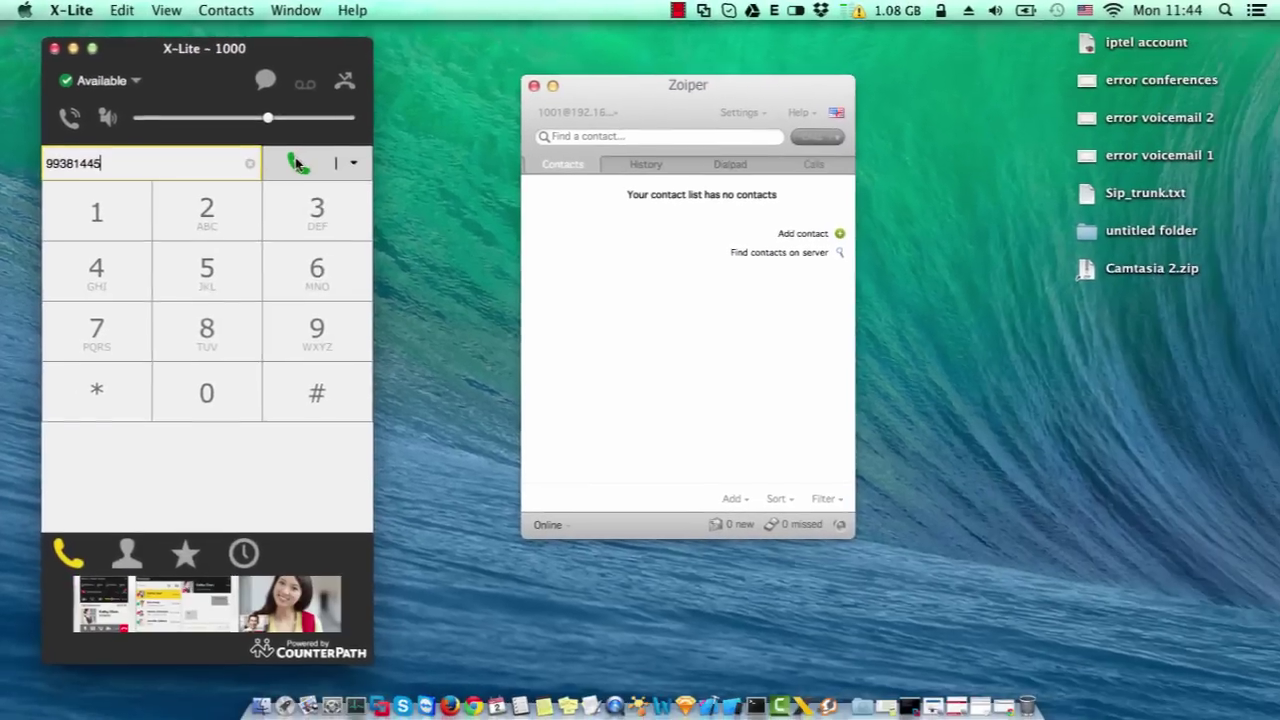
left_click(297, 163)
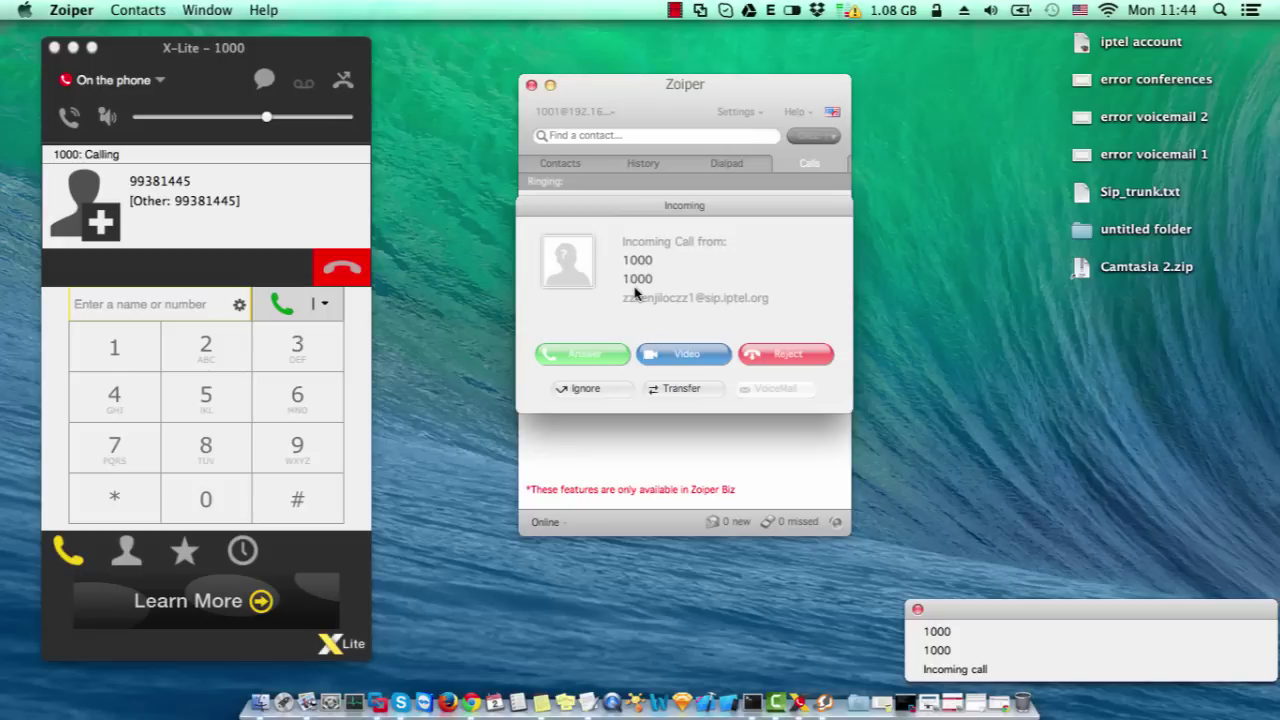
- Answer the incoming call in Zoiper, then hang up
left_click_drag(705, 207, 830, 280)
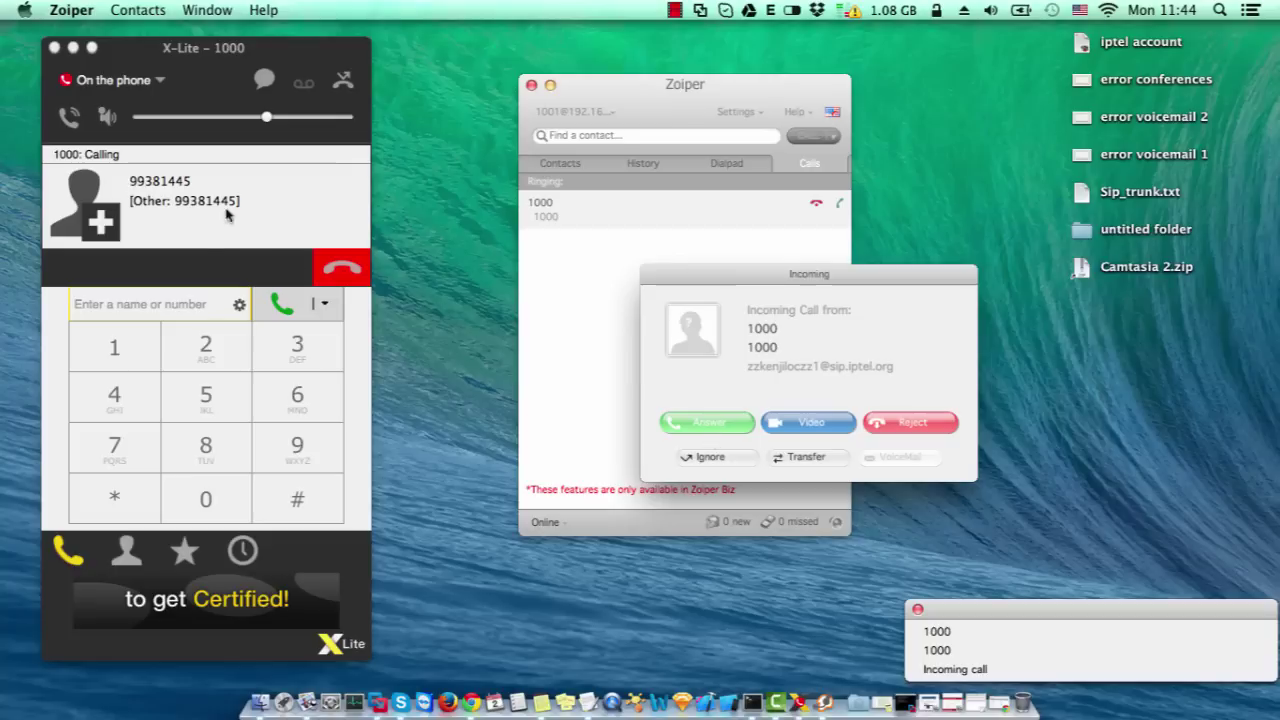
left_click(720, 423)
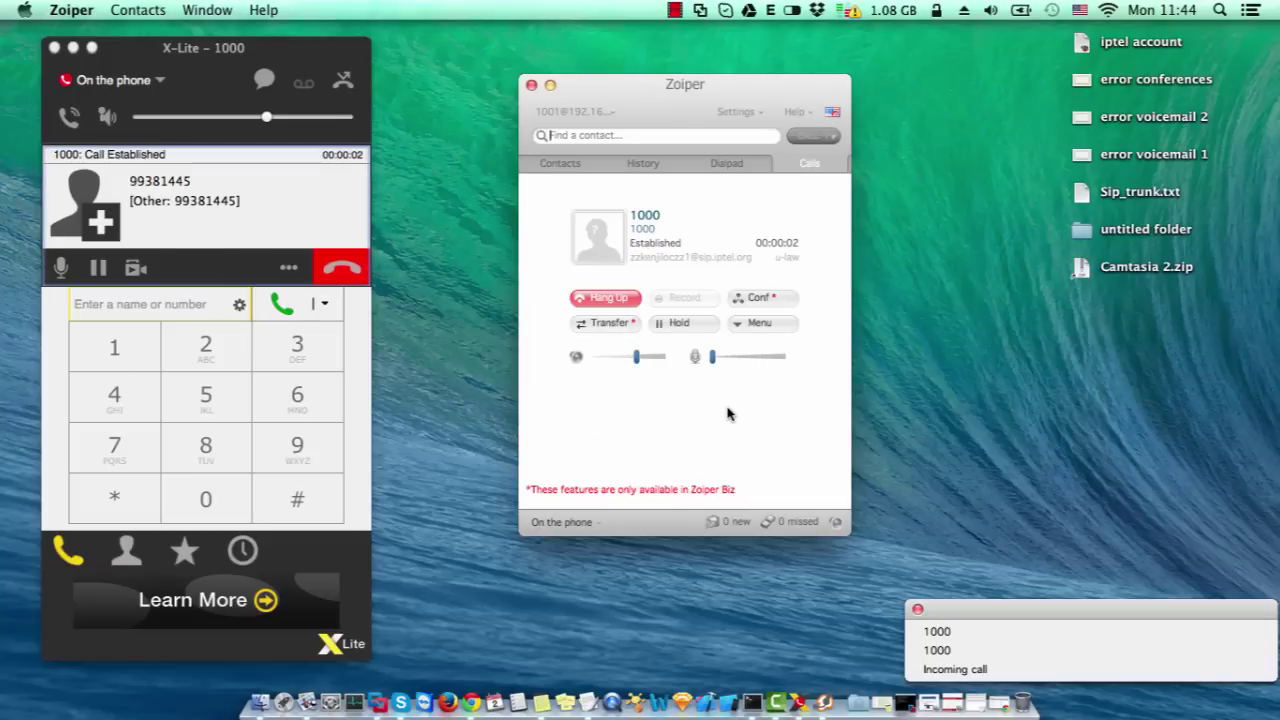
left_click(617, 305)
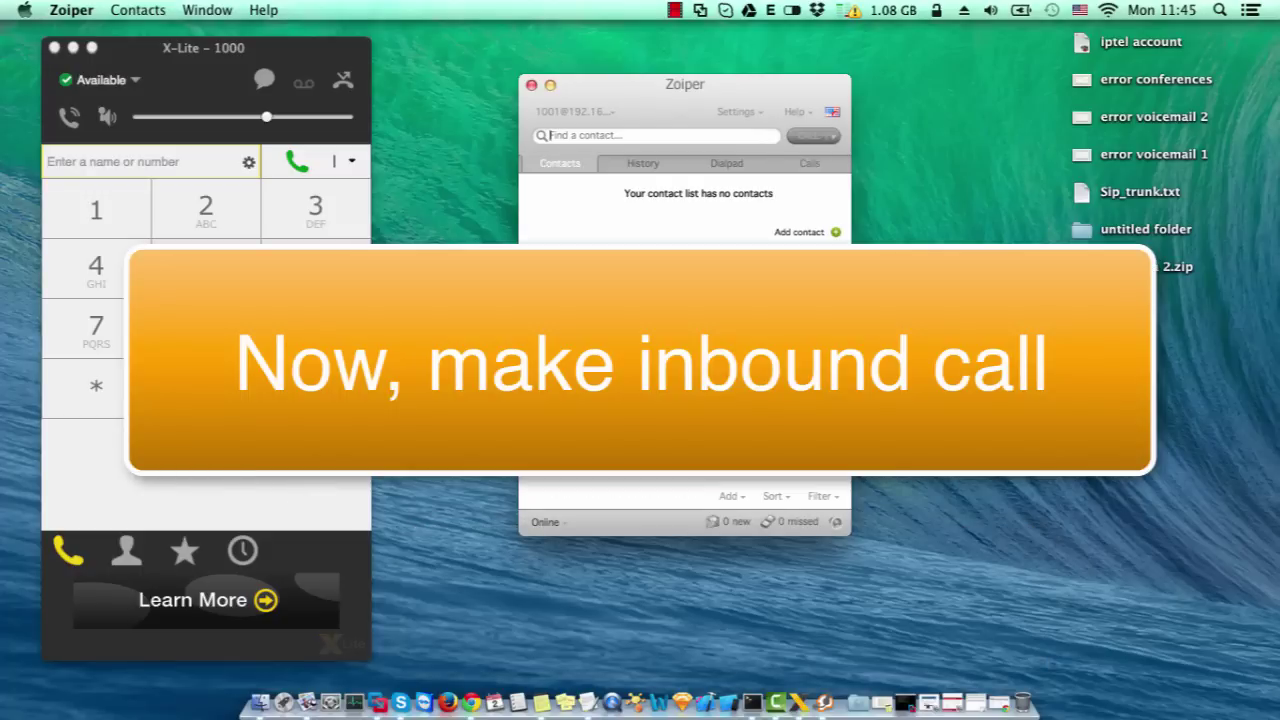
- Open Dialplan > Inbound Routes in the FusionPBX browser window
left_click(470, 703)
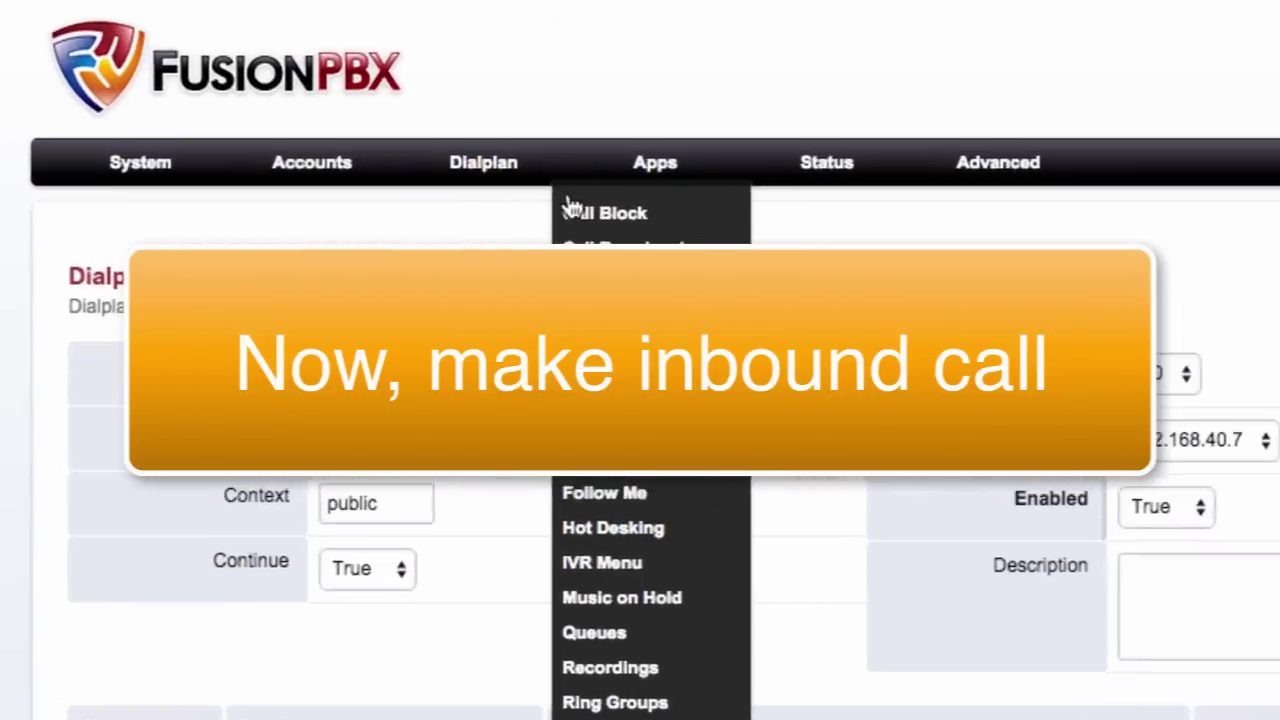
mouse_move(445, 205)
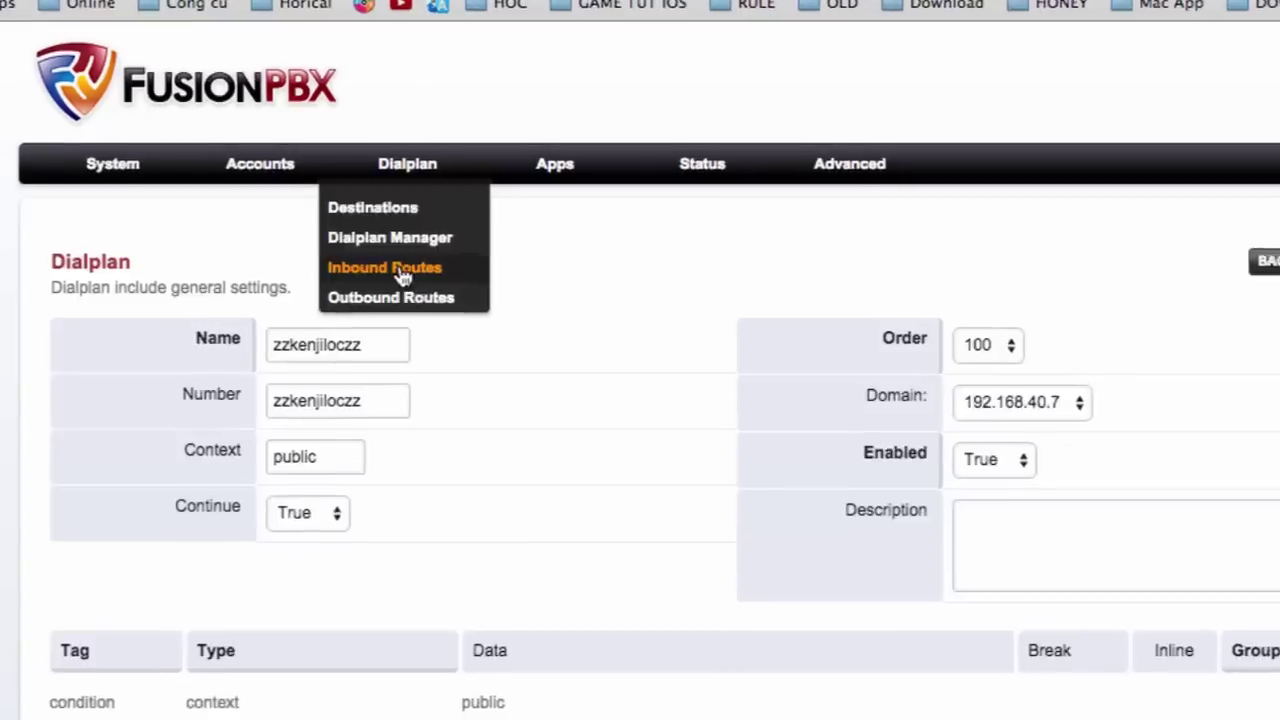
left_click(490, 288)
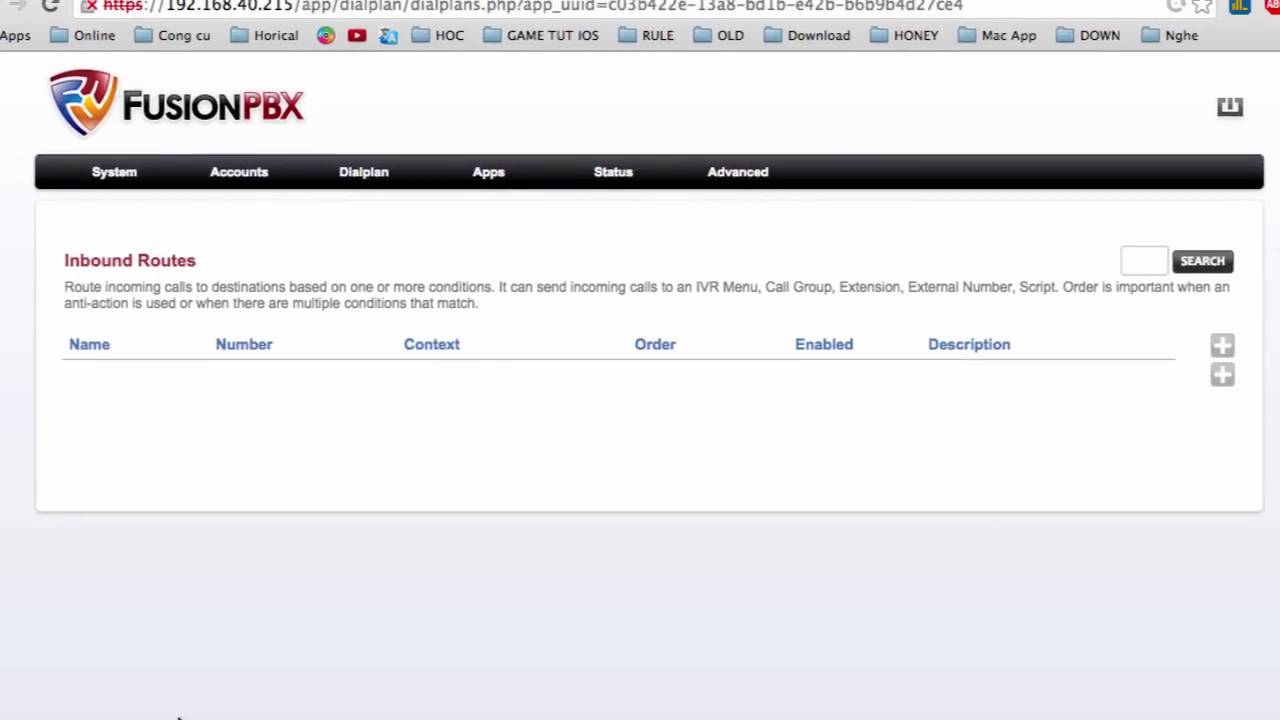
- Open the VoIP lesson PDF from Preview's recent documents and scroll through the slides
right_click(397, 715)
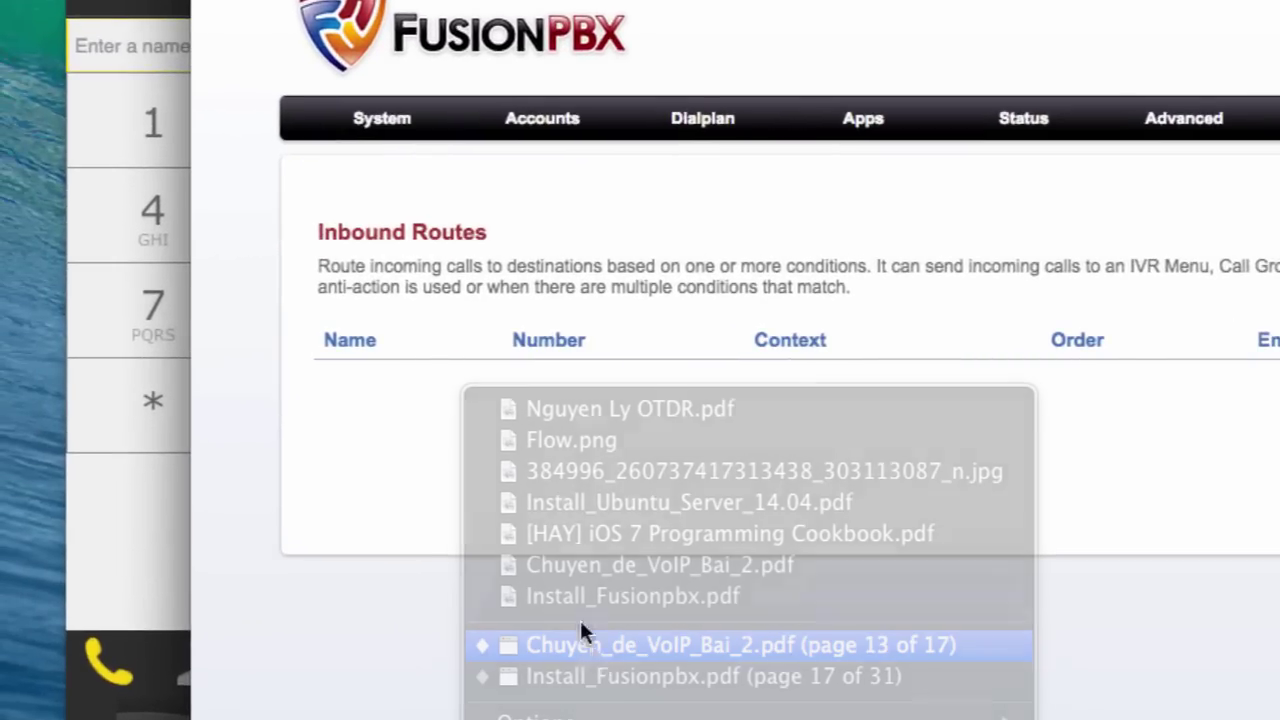
left_click(585, 644)
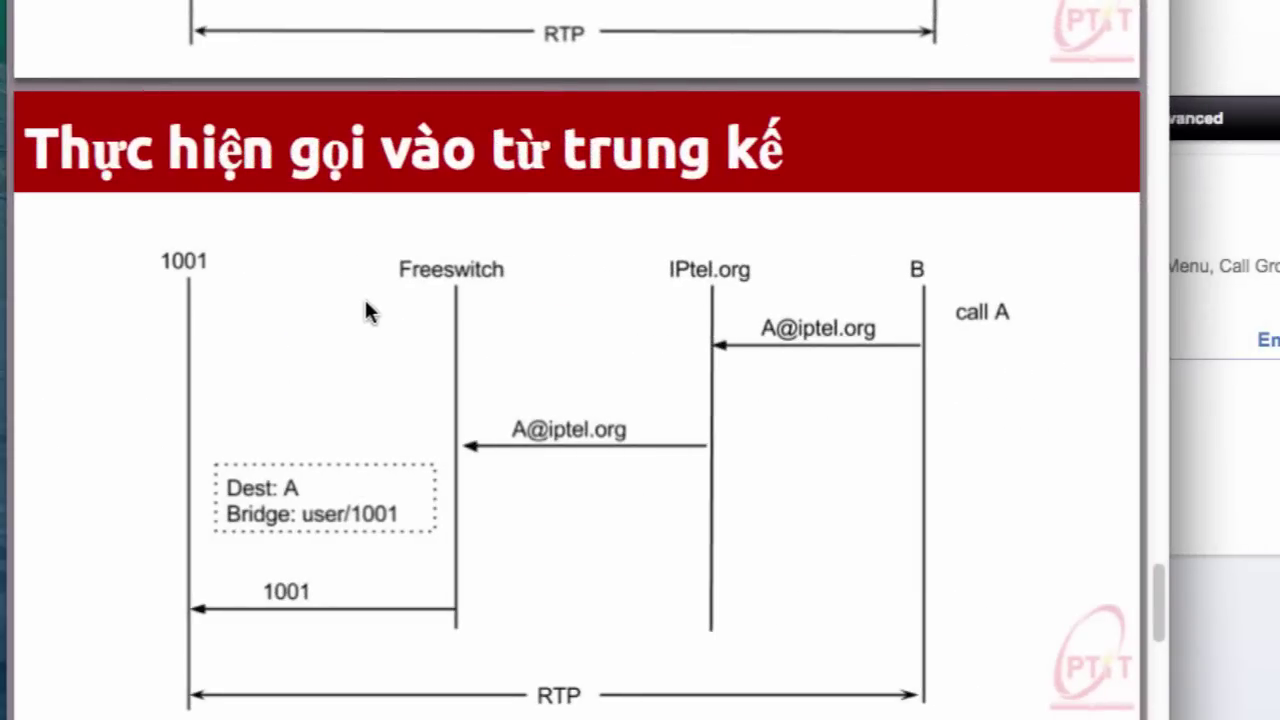
scroll(365, 299, "up", 5)
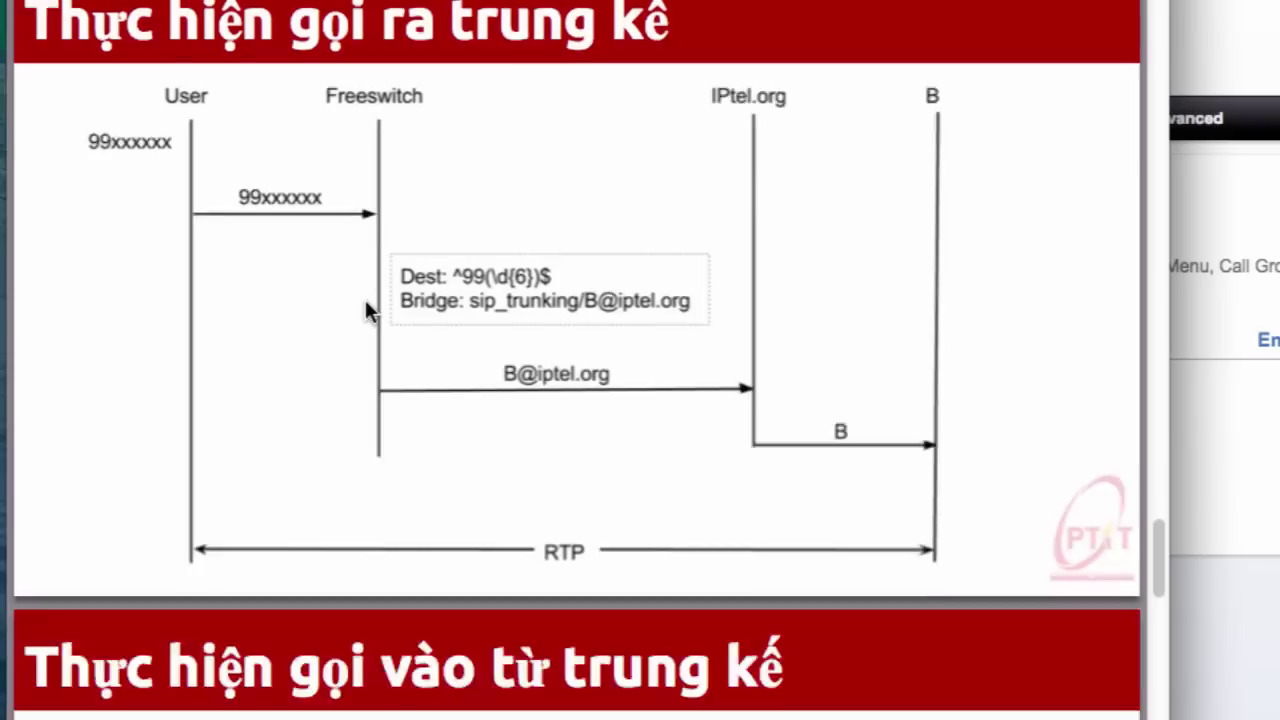
scroll(365, 300, "up", 2)
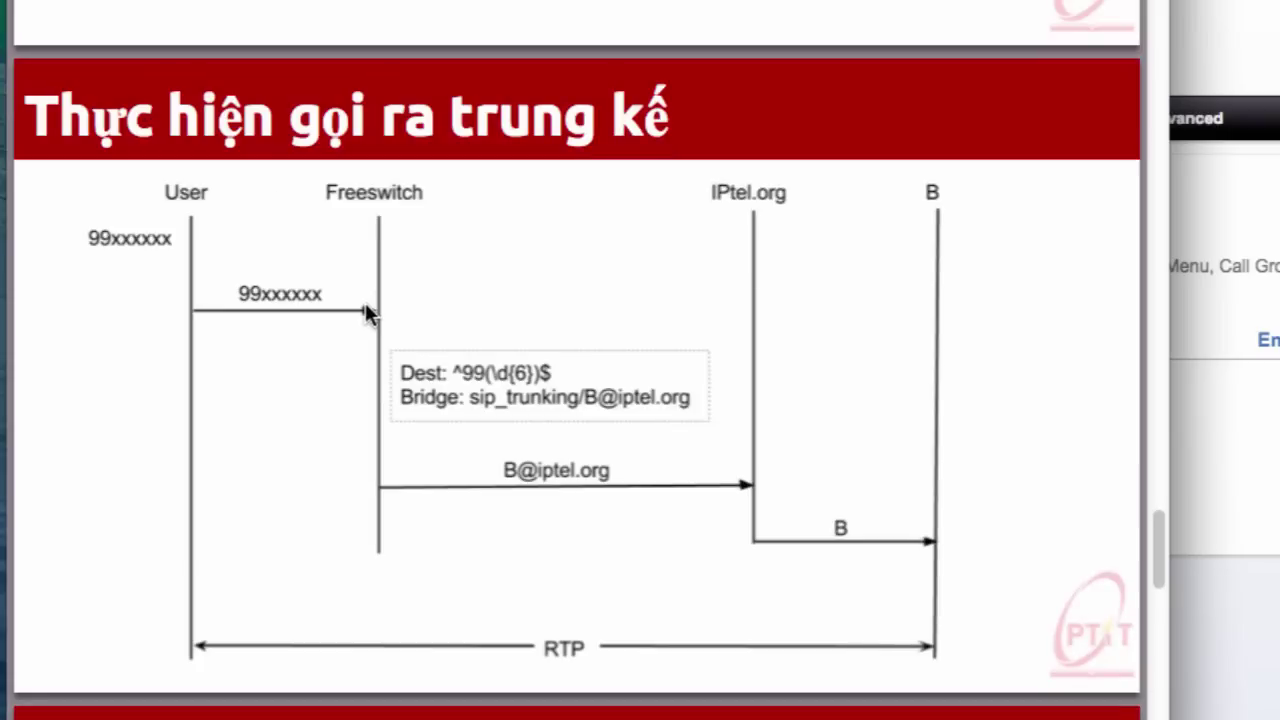
scroll(365, 302, "down", 10)
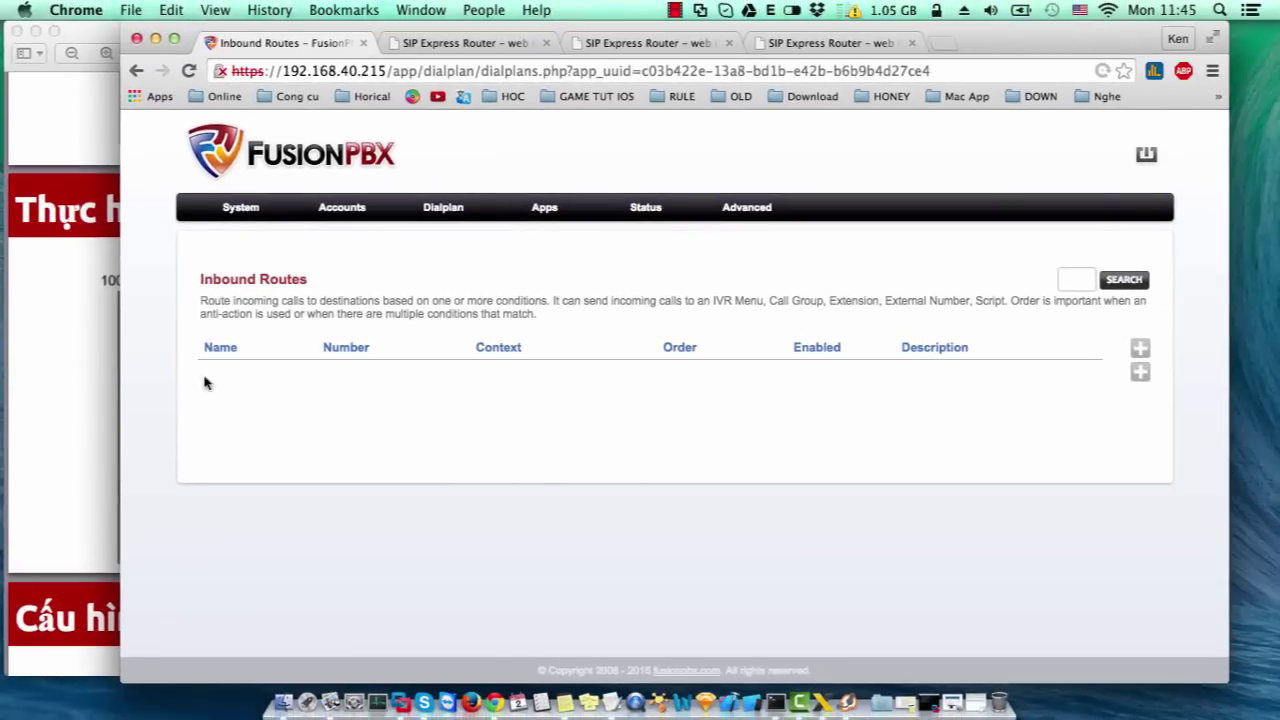
- Create an inbound route named 'Call from another account iptel to extension 1000' and go to Destinations
mouse_move(443, 207)
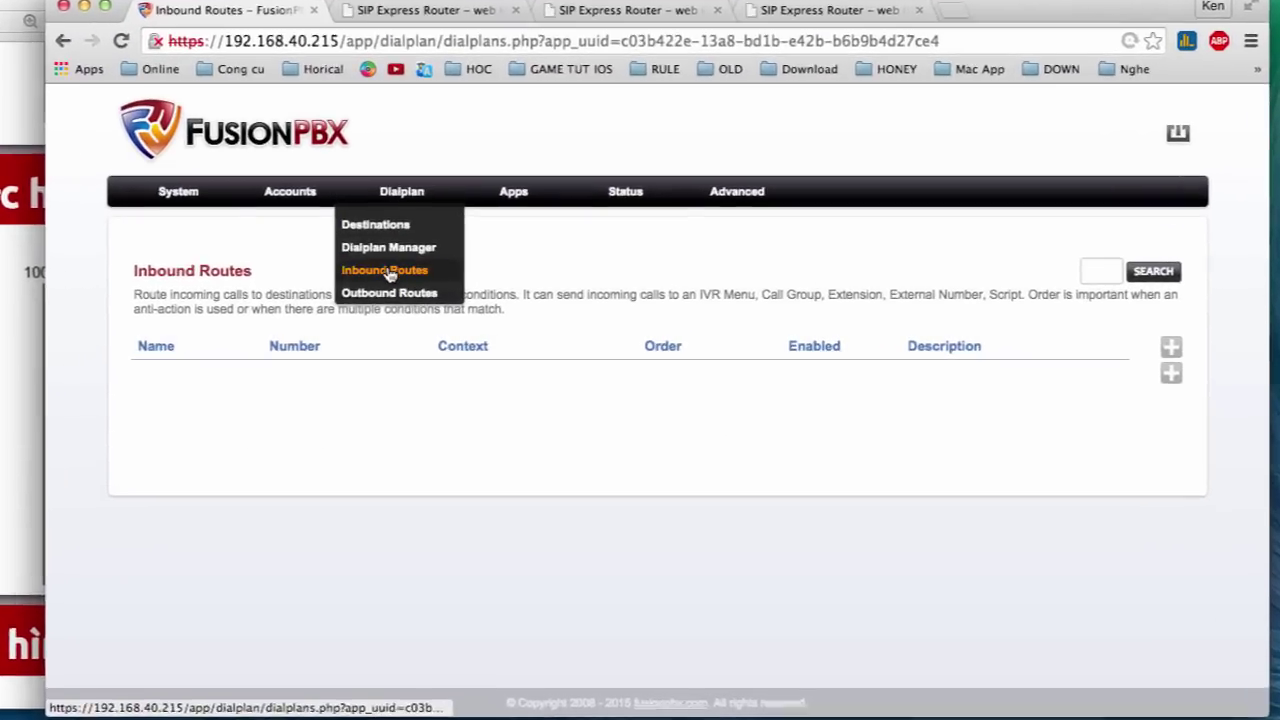
left_click(419, 272)
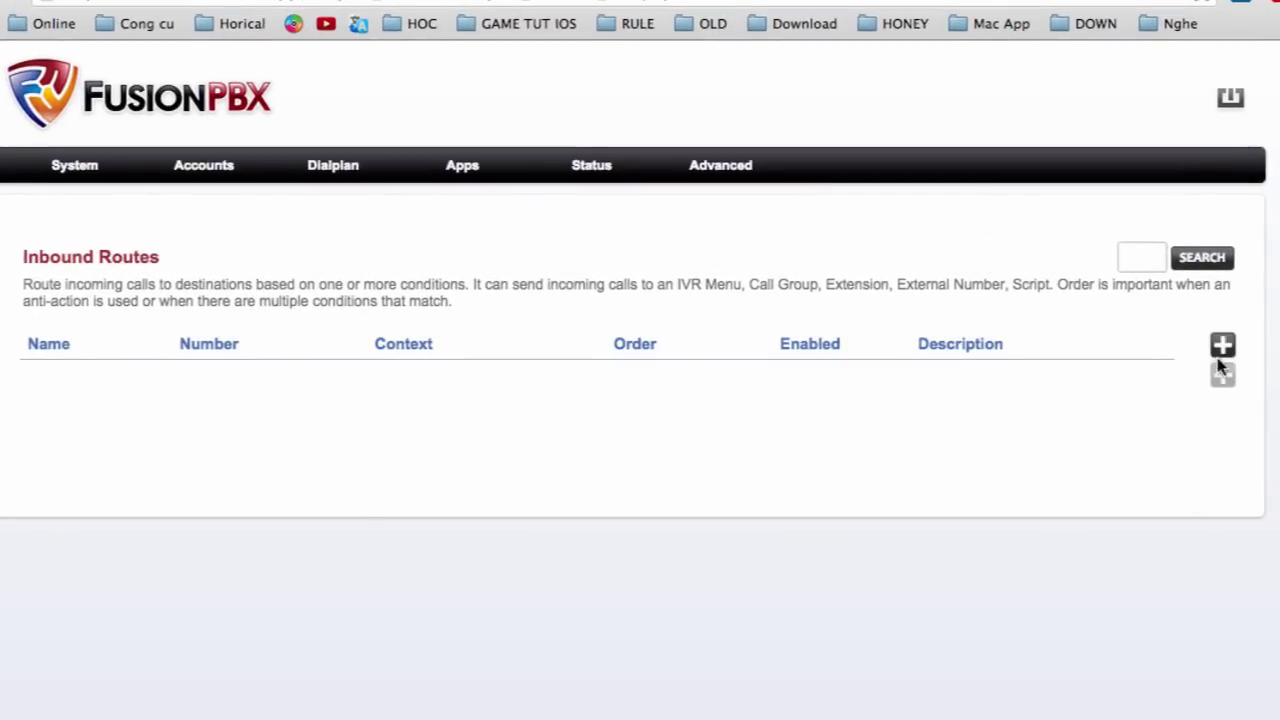
left_click(1222, 345)
left_click(345, 155)
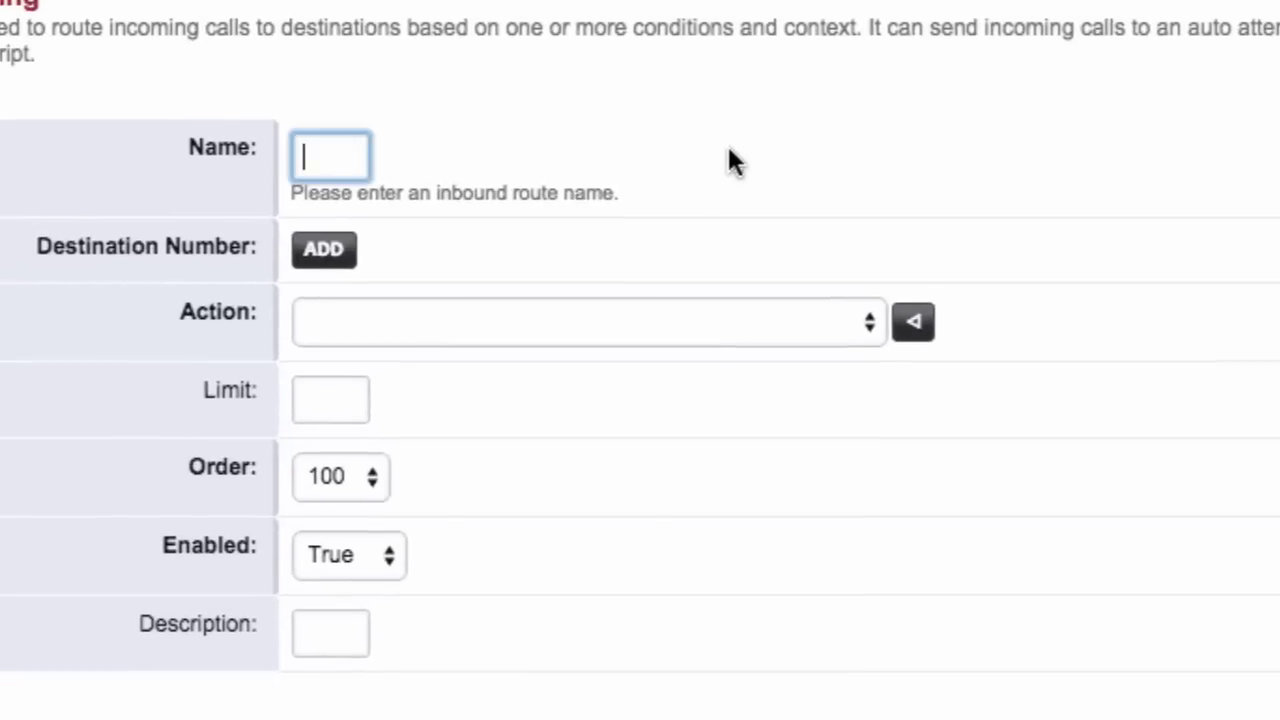
type("Call fro")
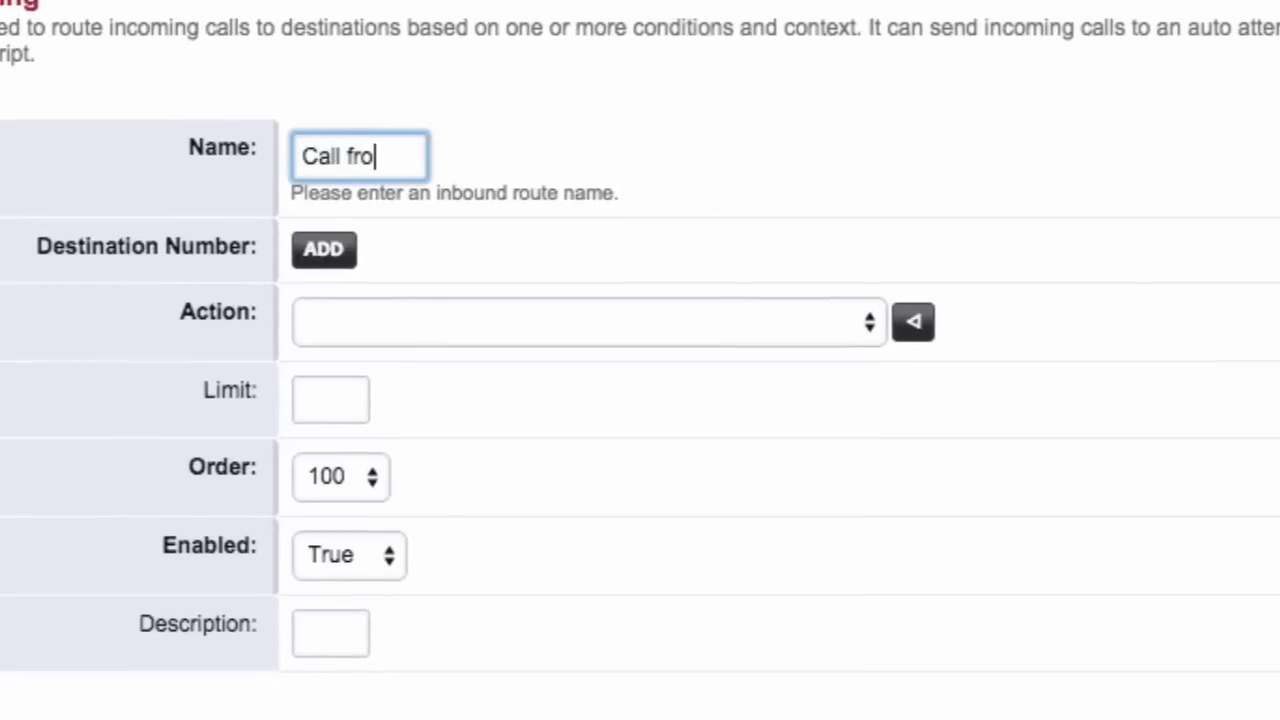
type("m a")
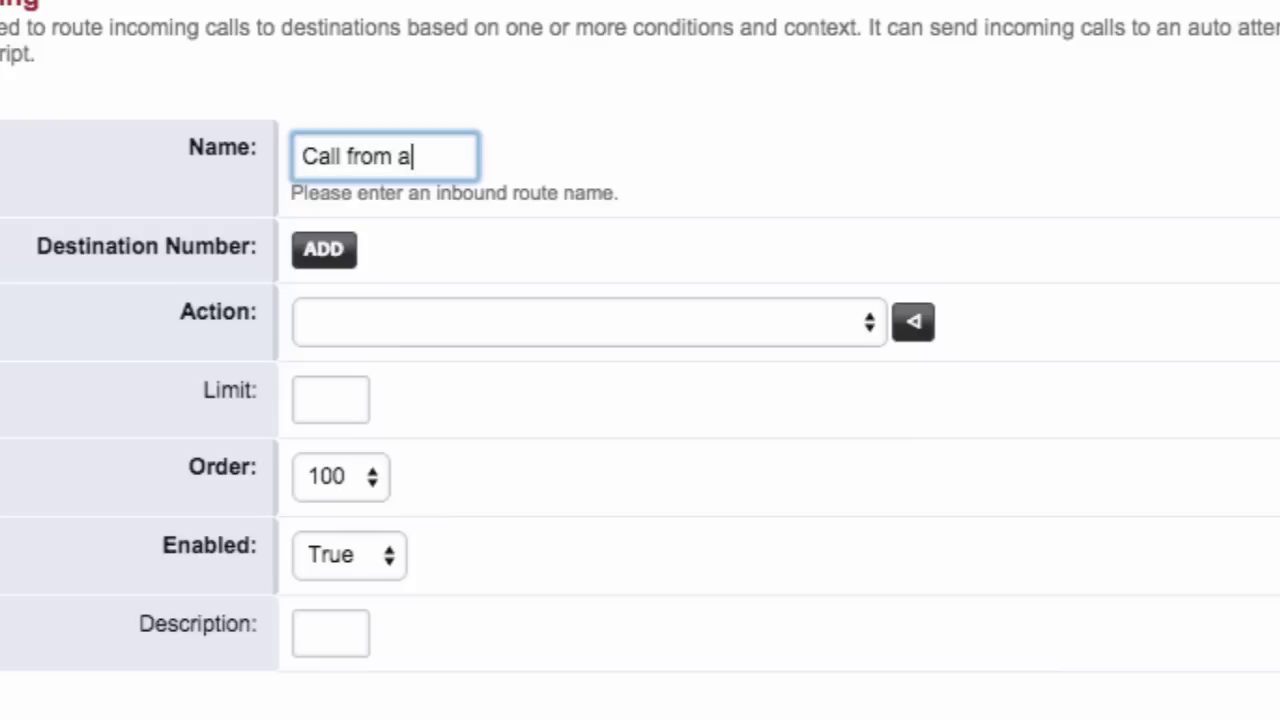
type("nother ")
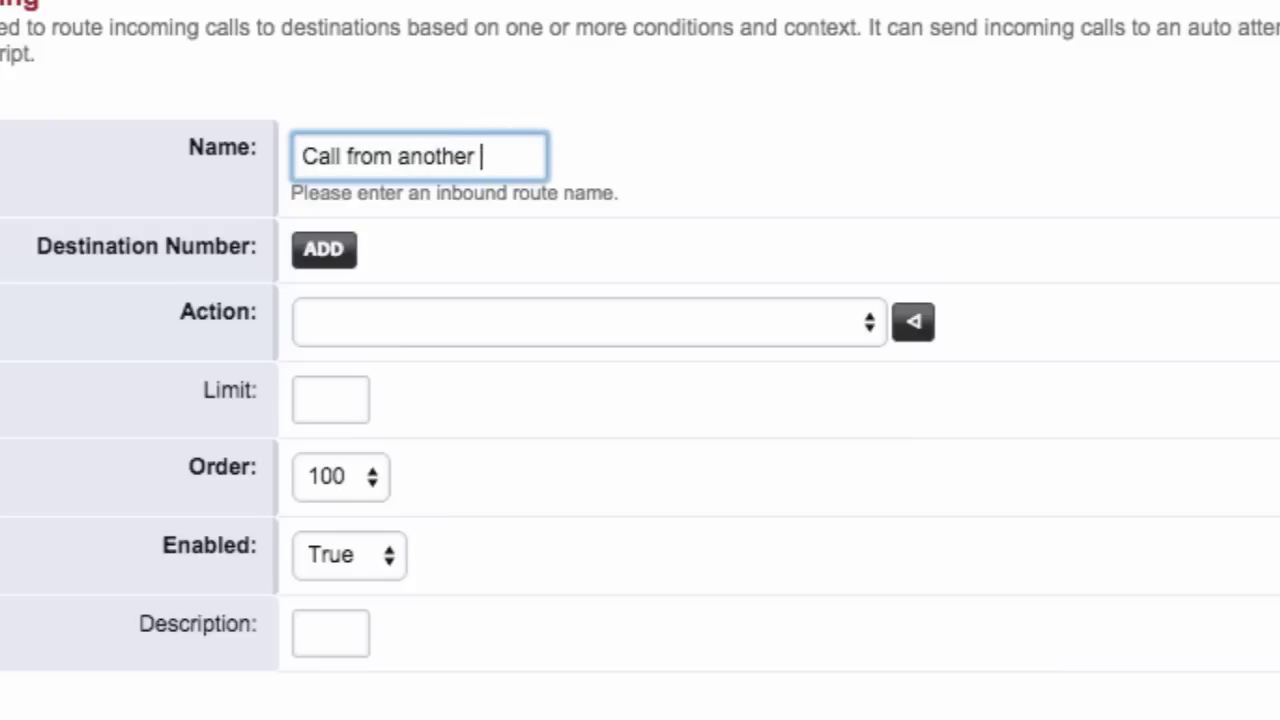
type("account ")
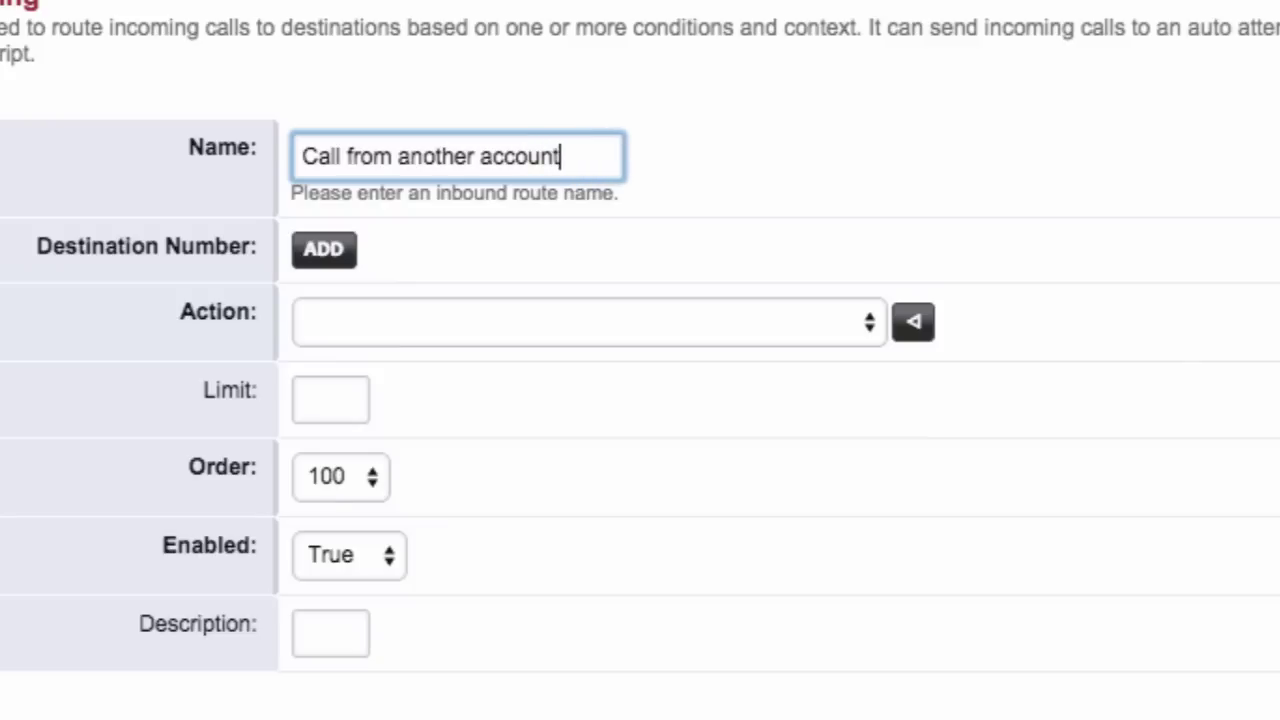
type("iptel to")
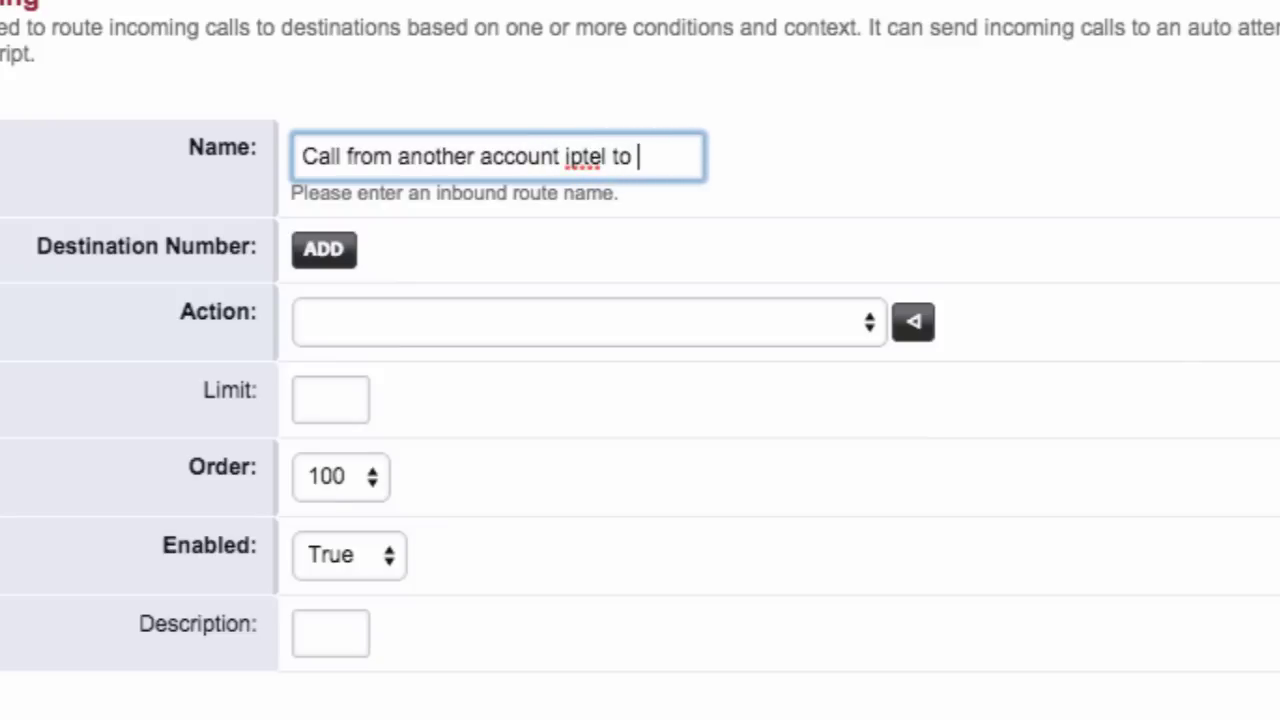
type(" extension")
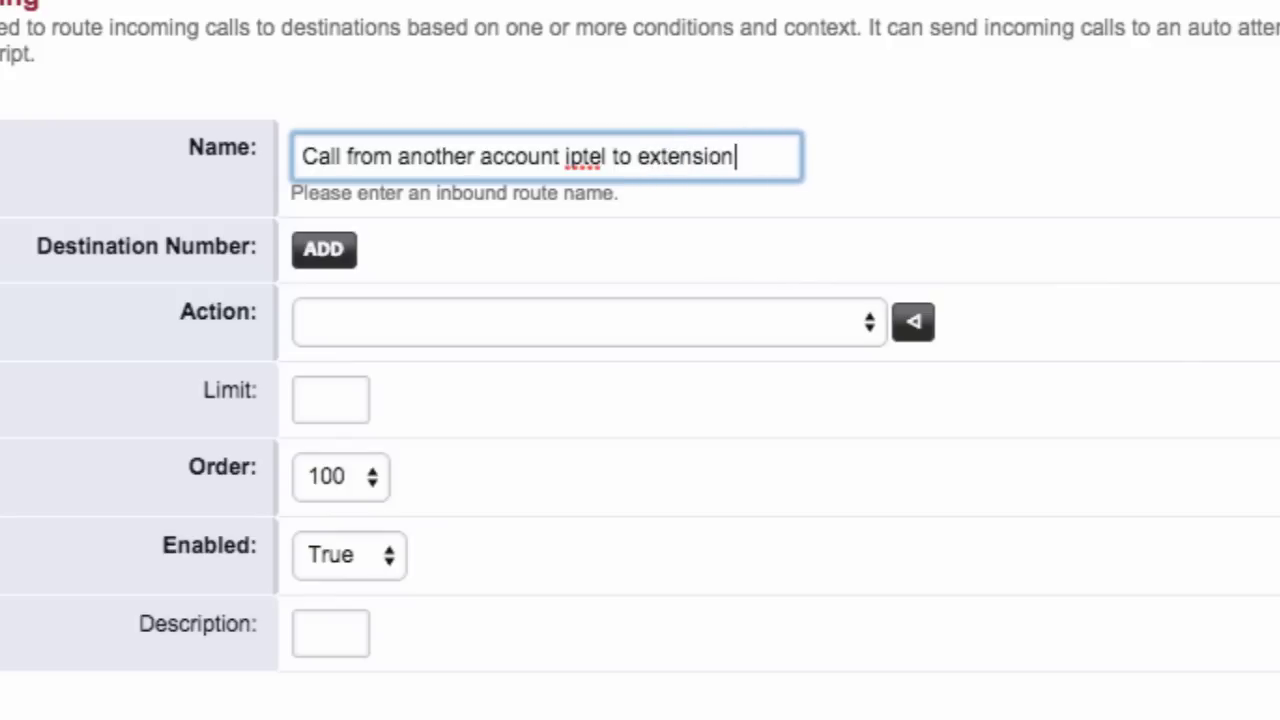
type(" 1000")
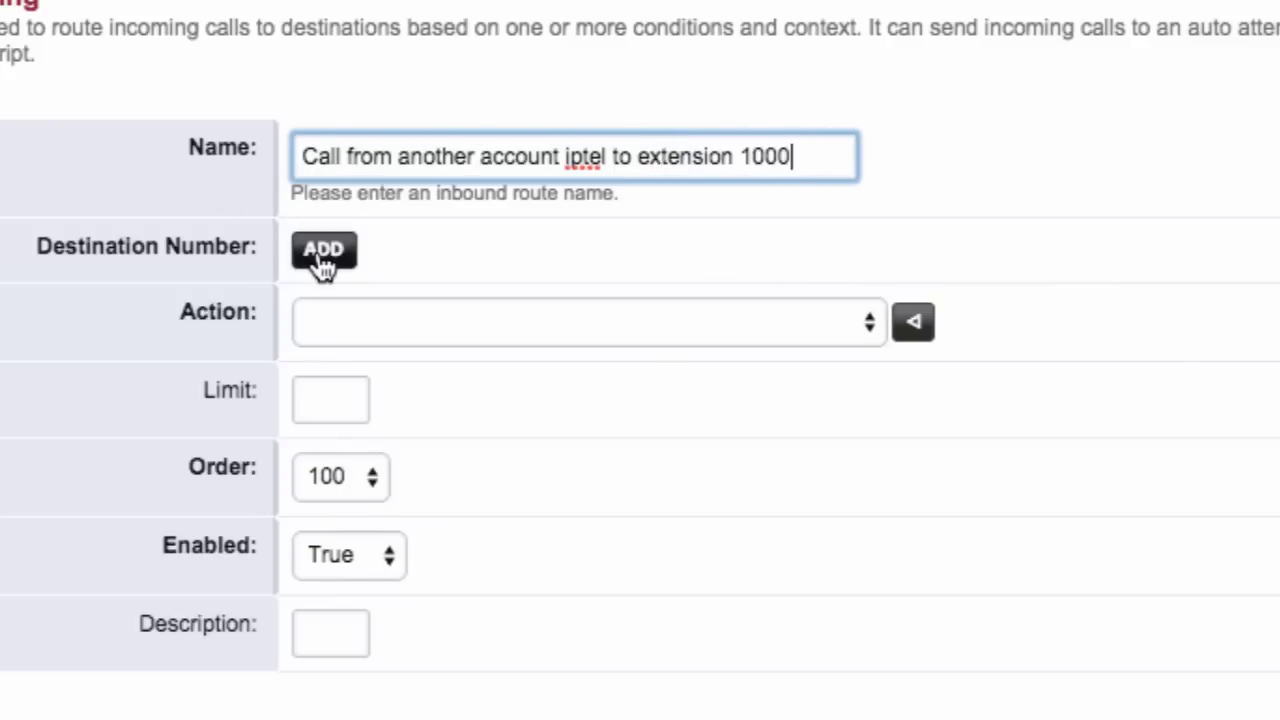
left_click(310, 248)
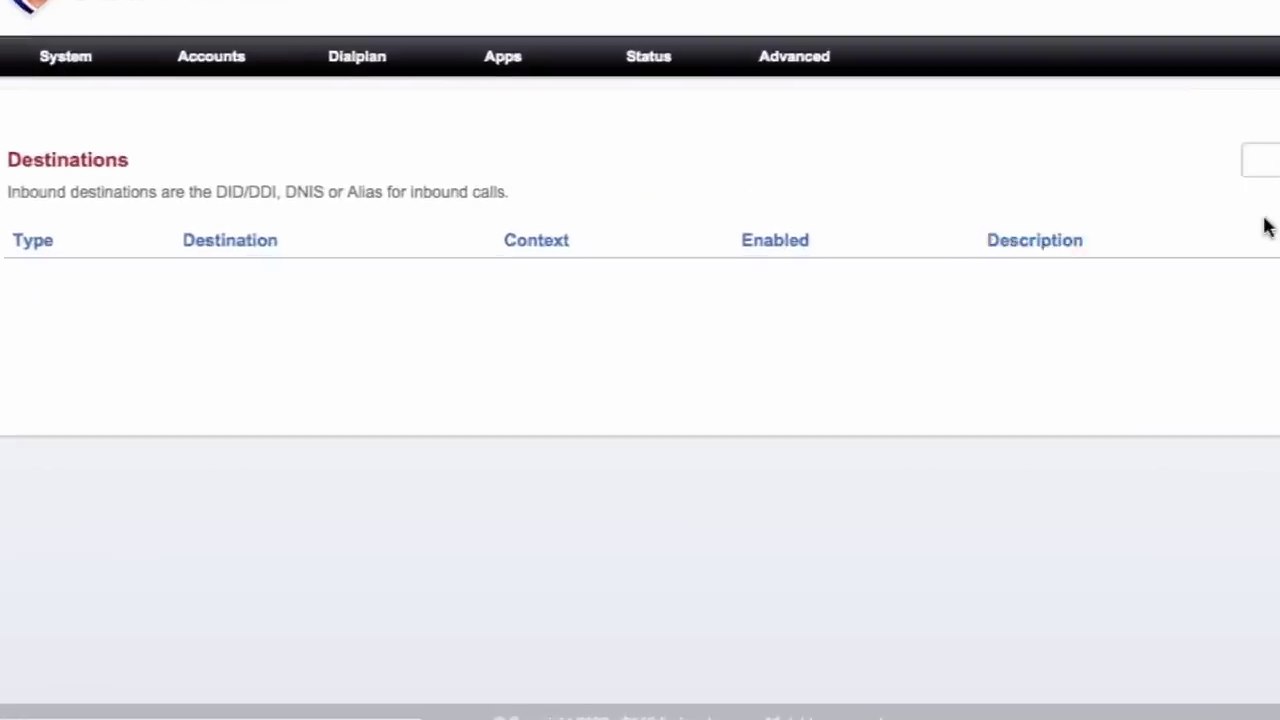
- Add a destination for the iptel account name routed to extension 1000 and save it
left_click(1139, 337)
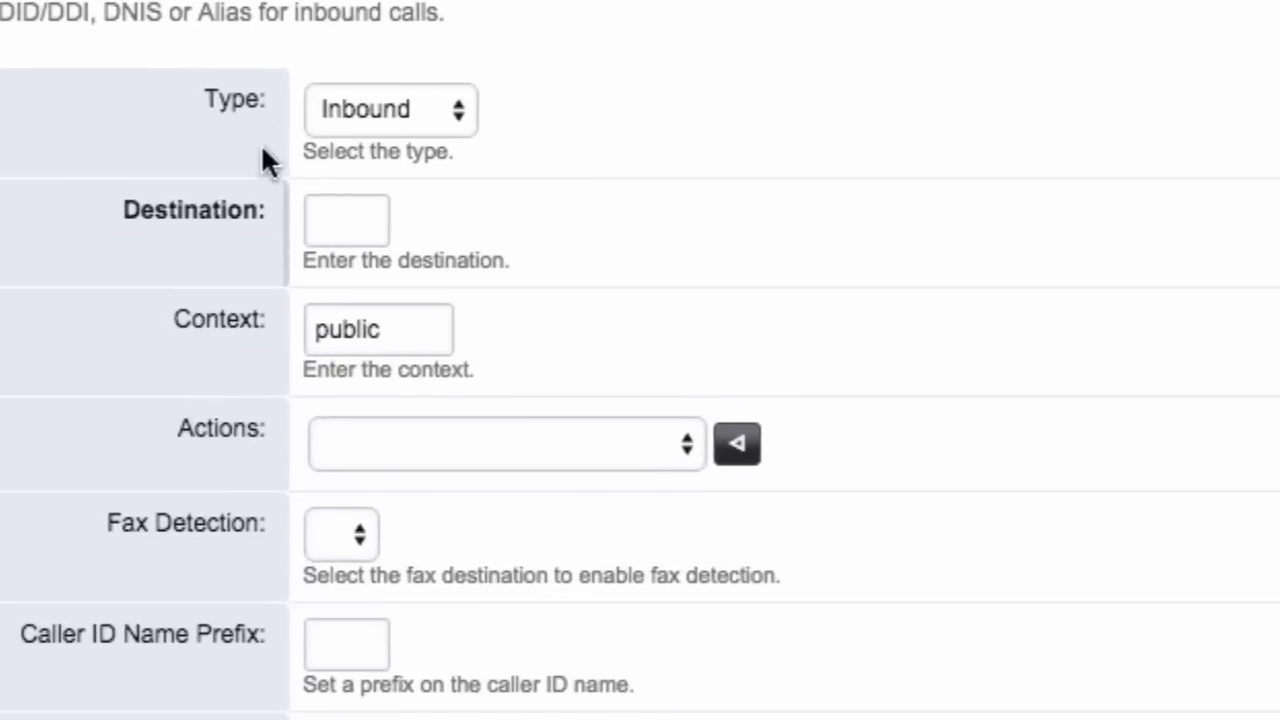
left_click(335, 219)
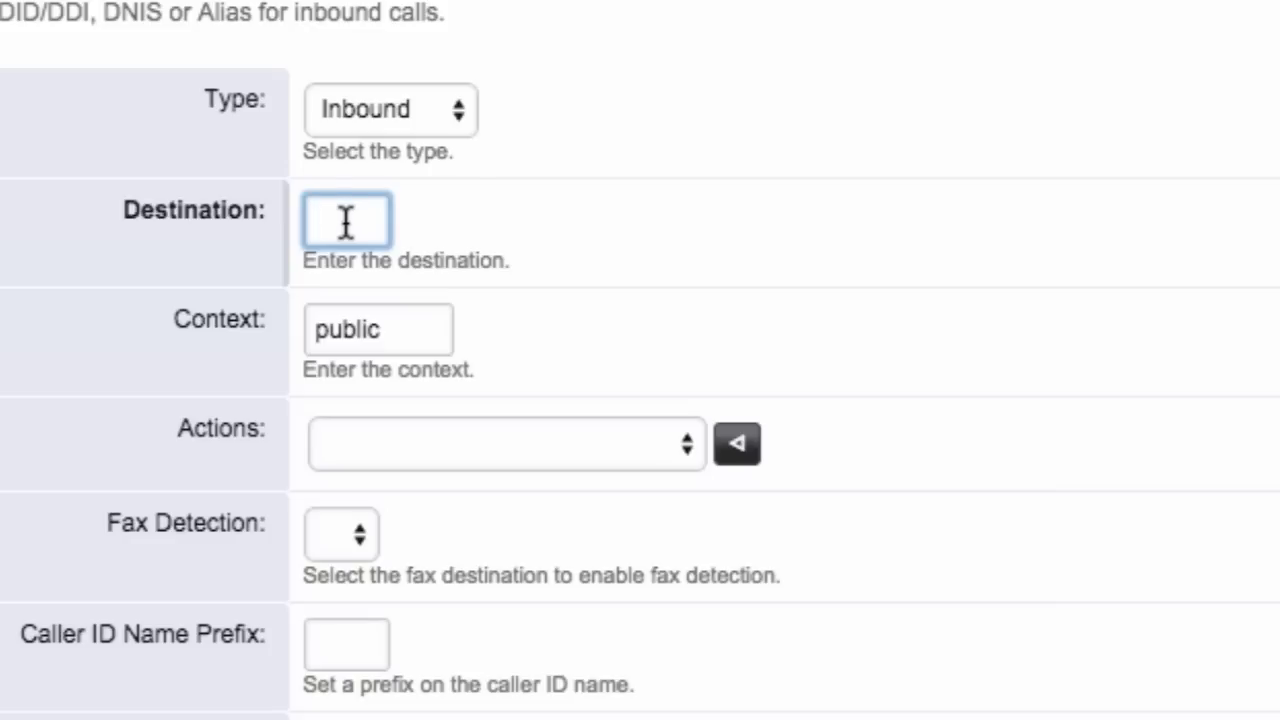
type("zz")
left_click(390, 275)
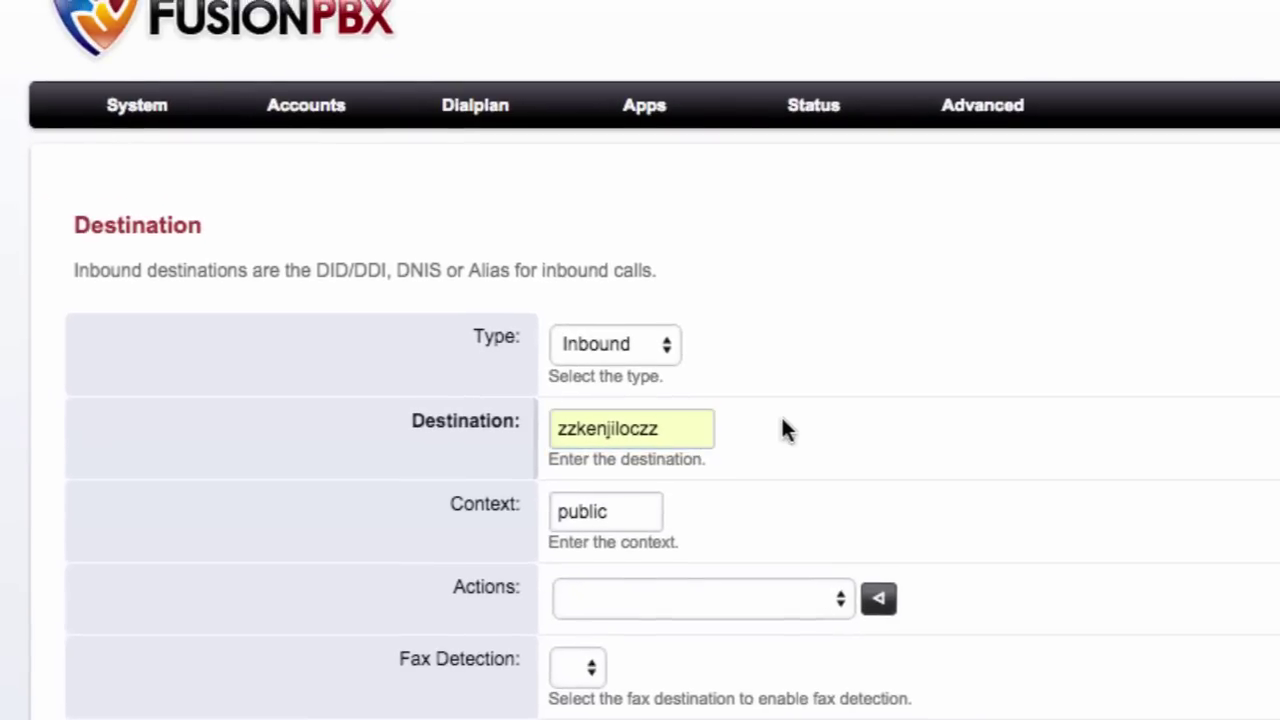
mouse_move(306, 105)
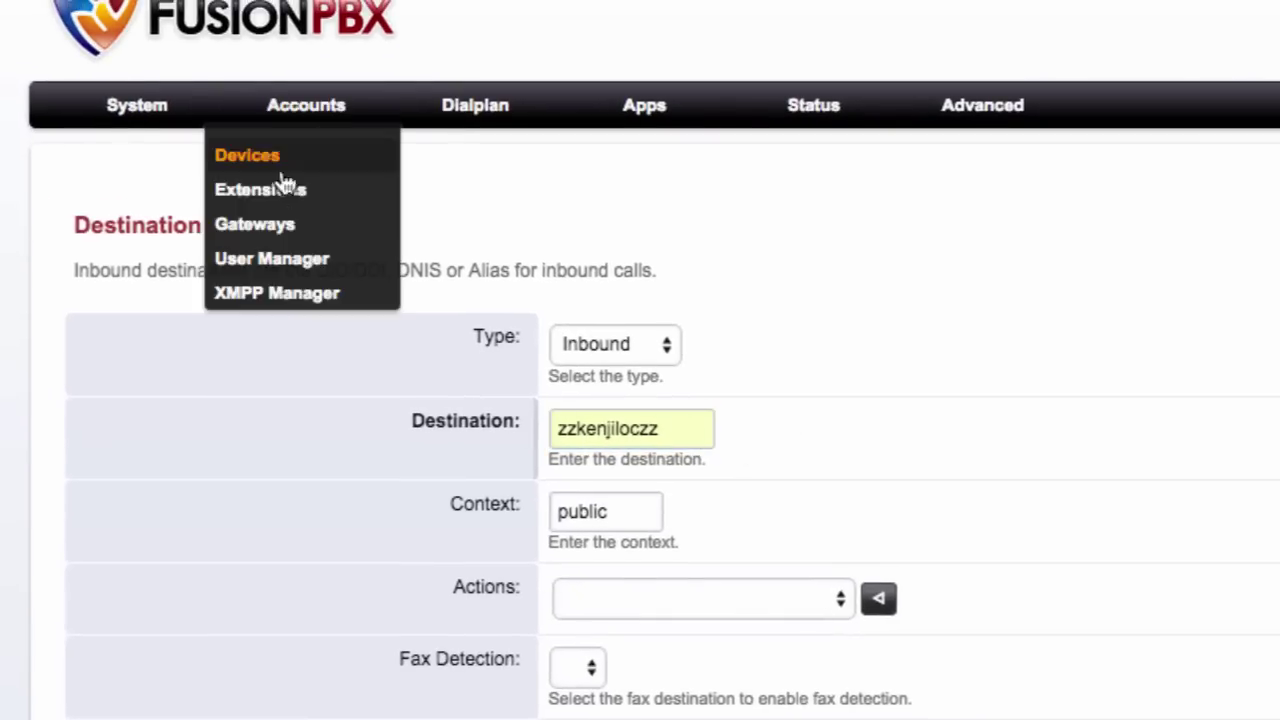
left_click(274, 231)
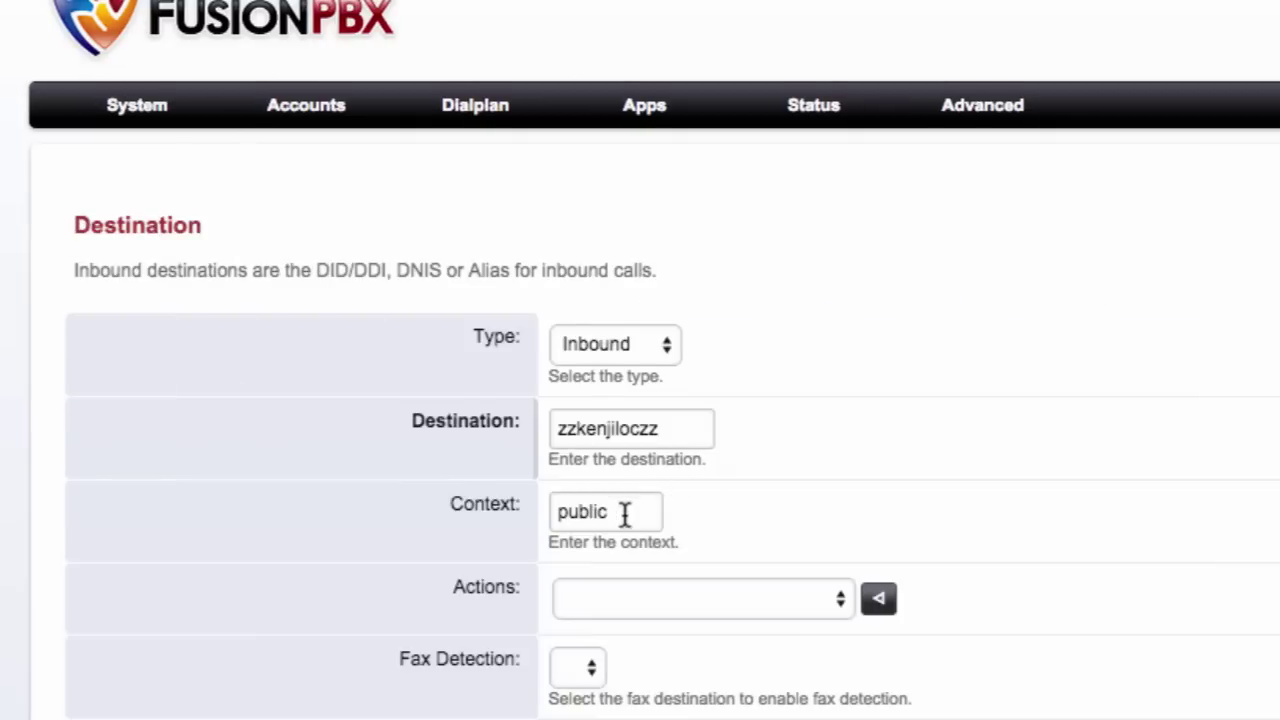
scroll(624, 513, "down", 3)
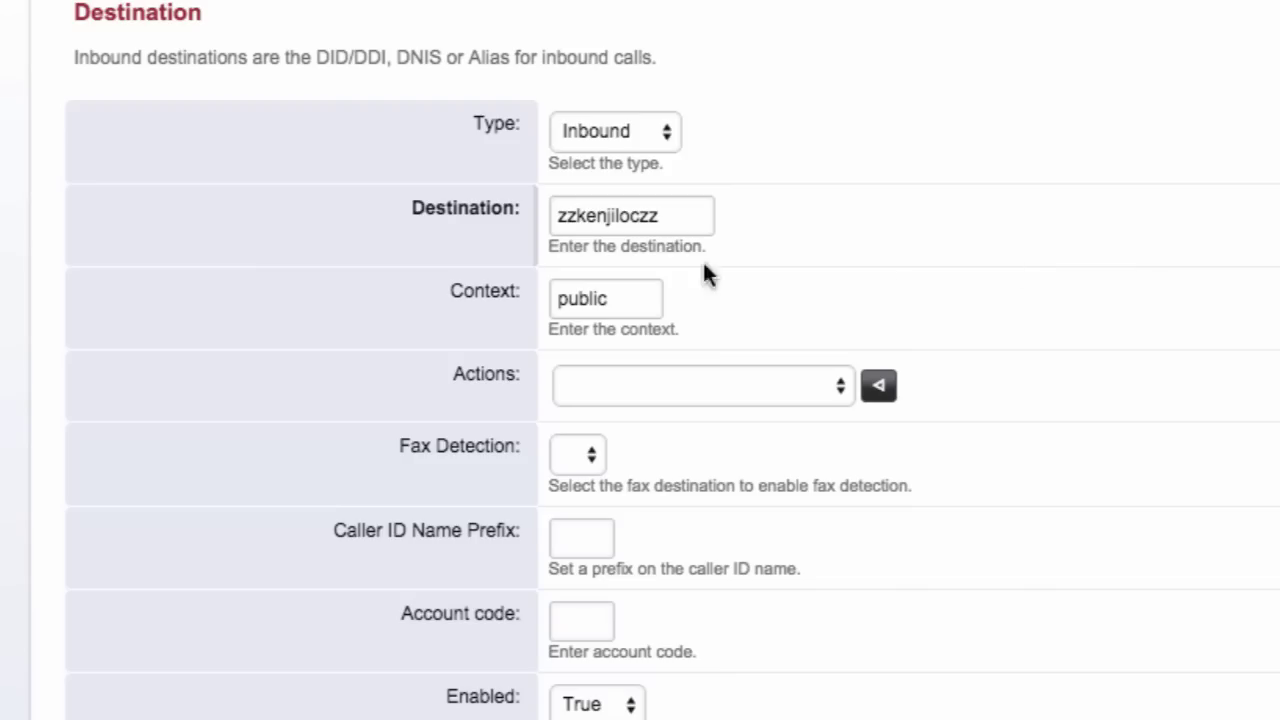
left_click(755, 388)
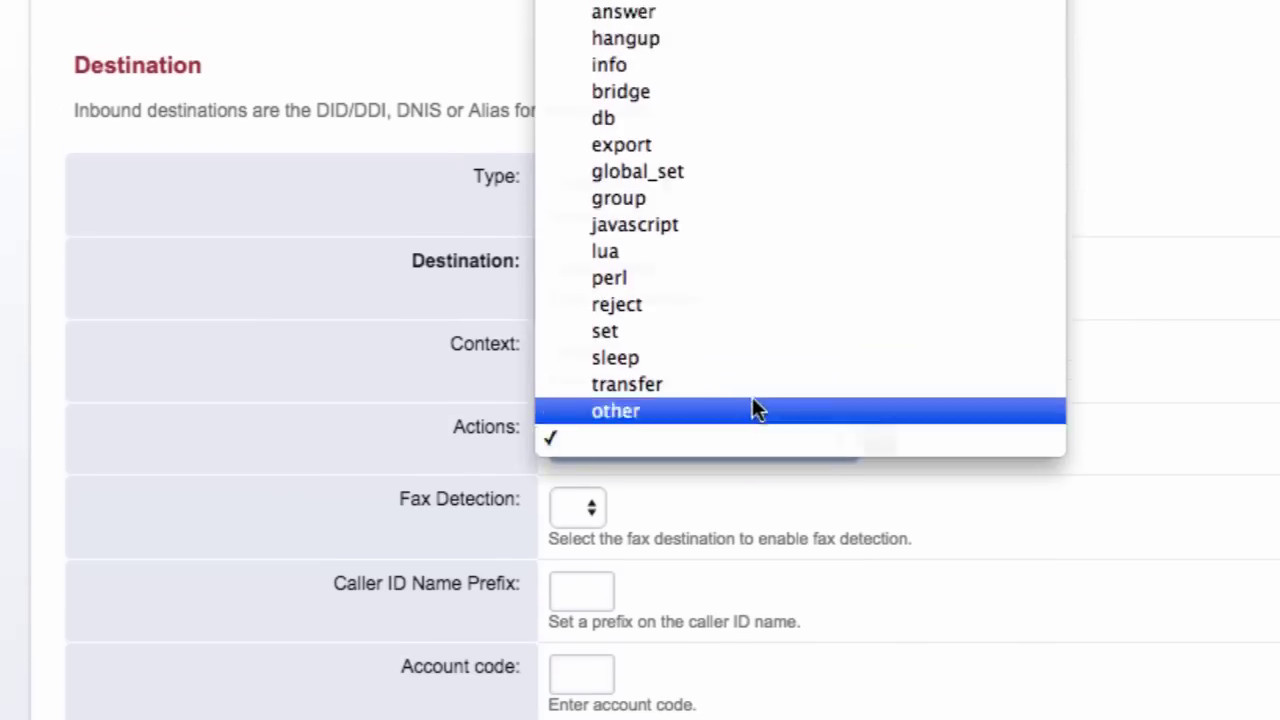
scroll(755, 385, "up", 5)
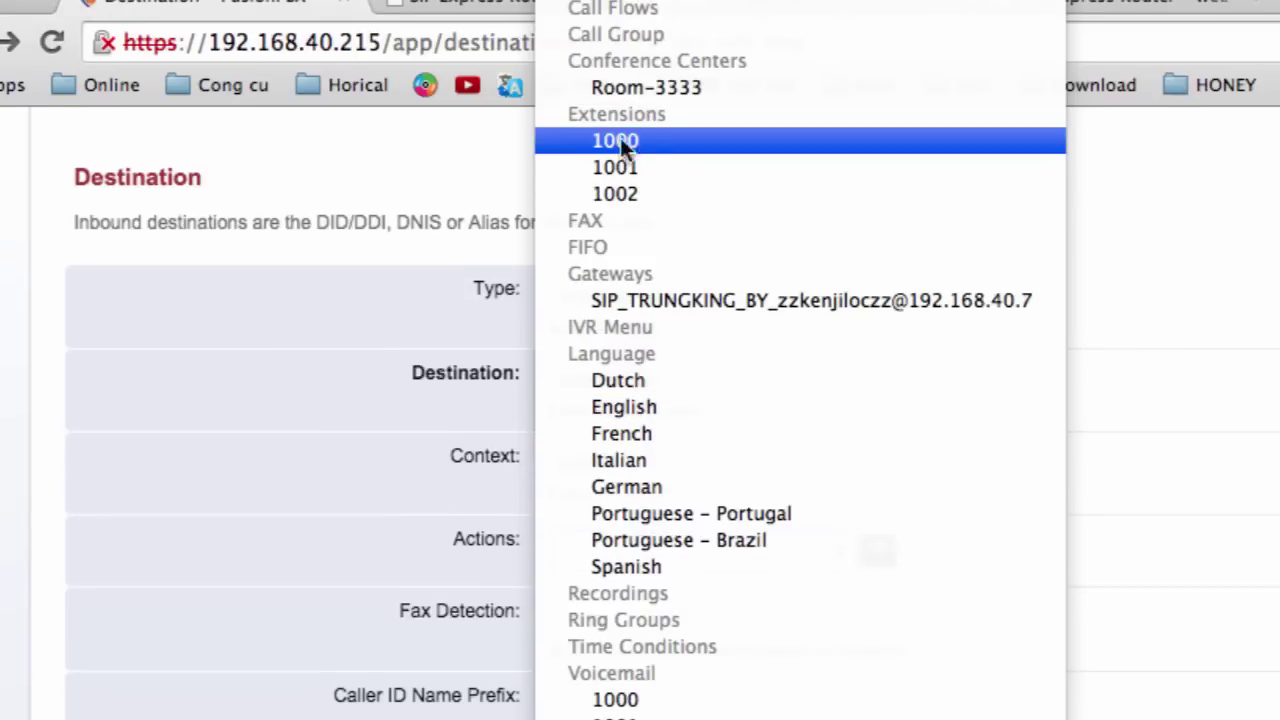
left_click(634, 141)
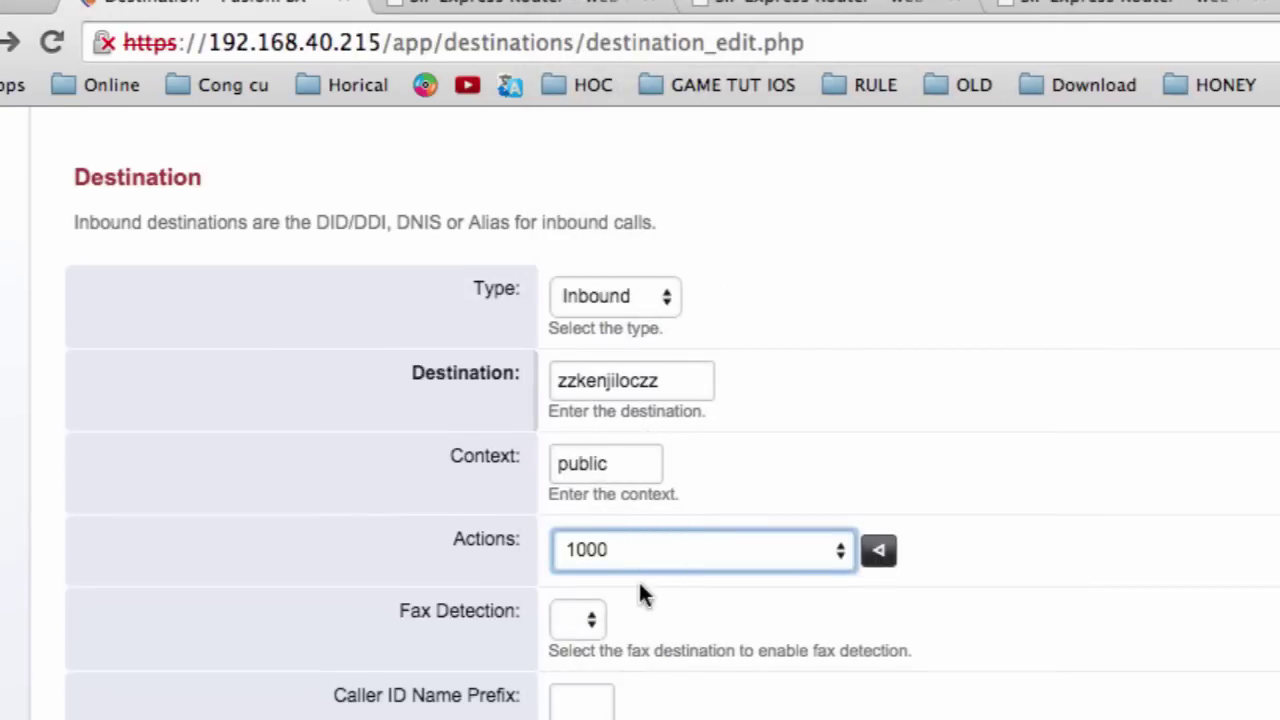
scroll(640, 585, "down", 3)
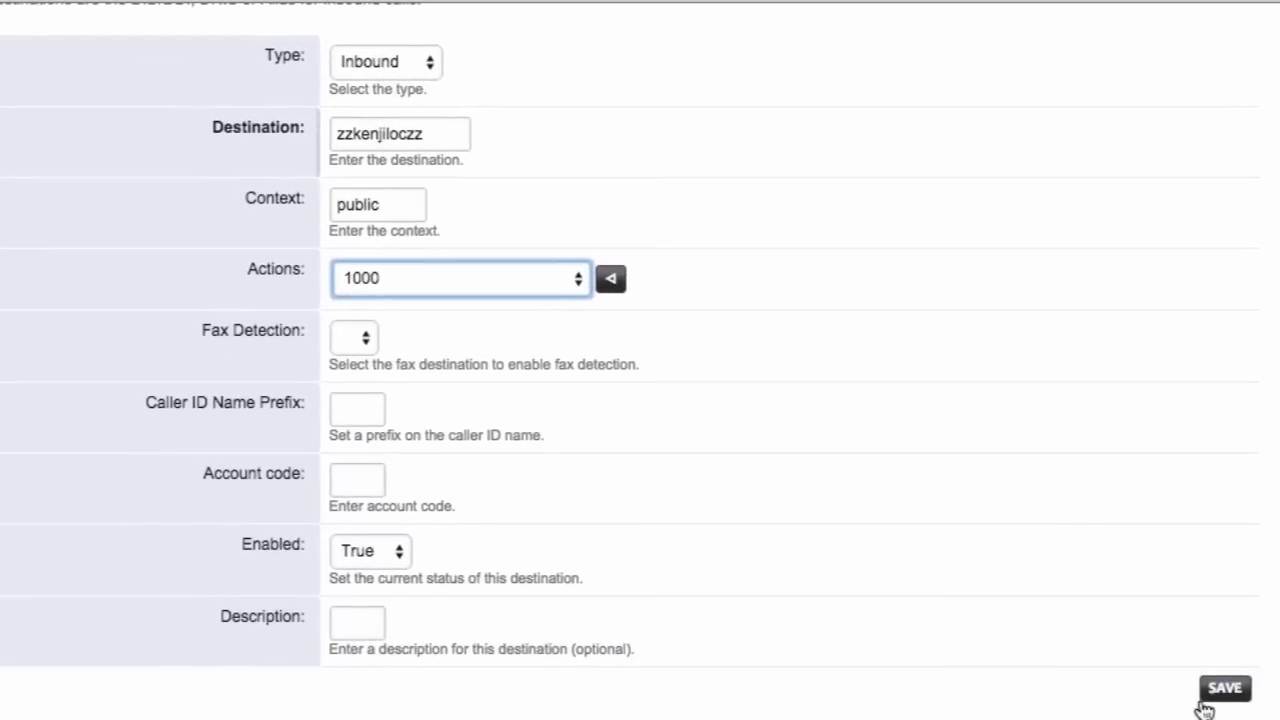
left_click(1226, 688)
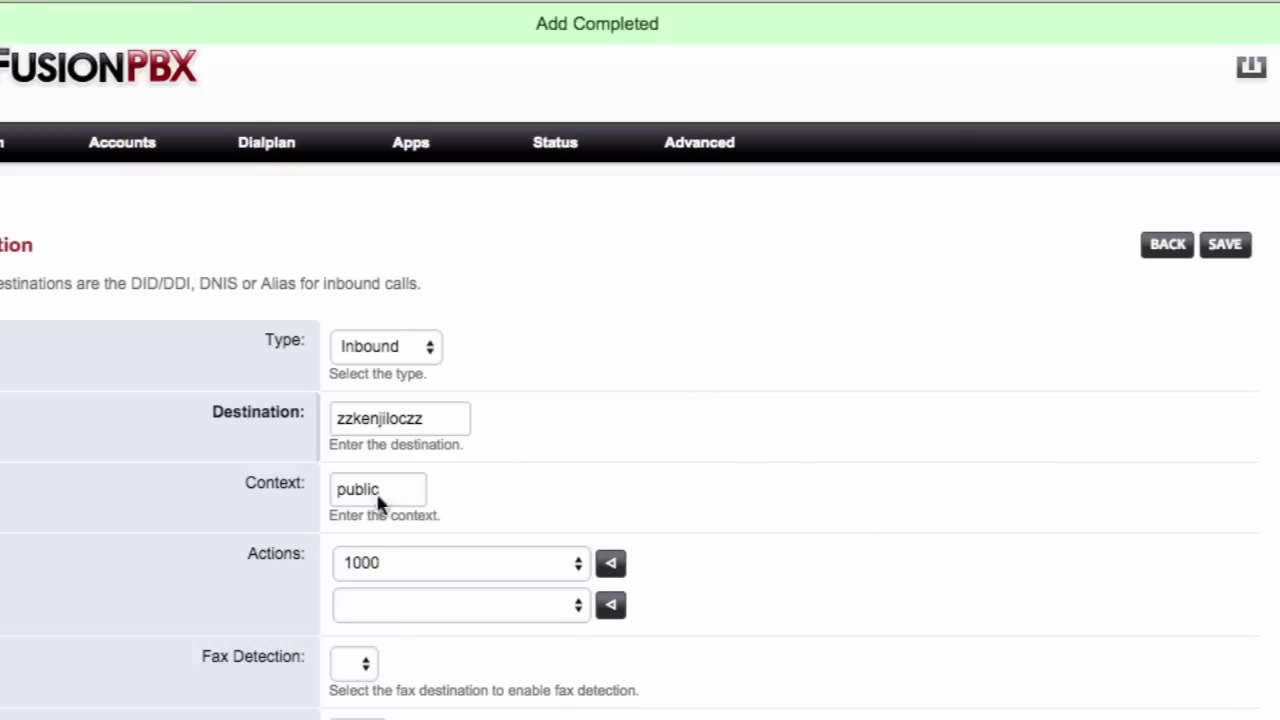
- Save the destination again and show the Inbound Routes list
scroll(546, 600, "down", 2)
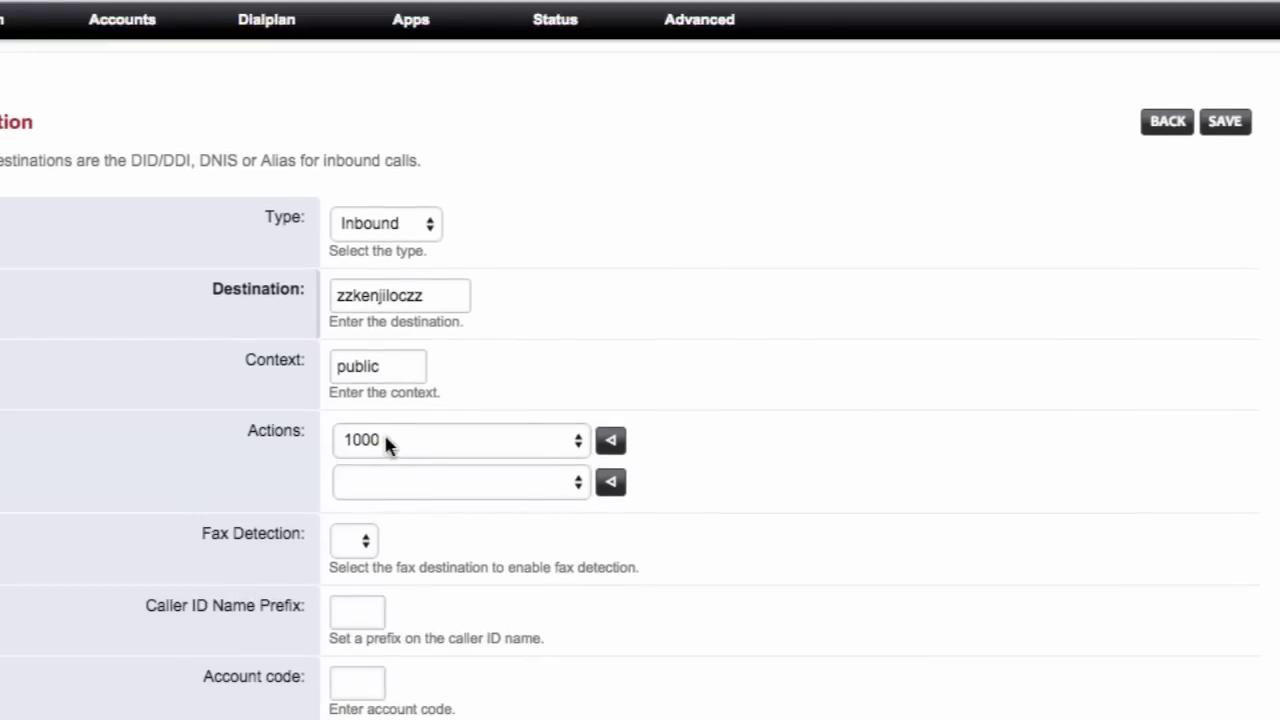
scroll(386, 442, "down", 2)
scroll(926, 428, "up", 1)
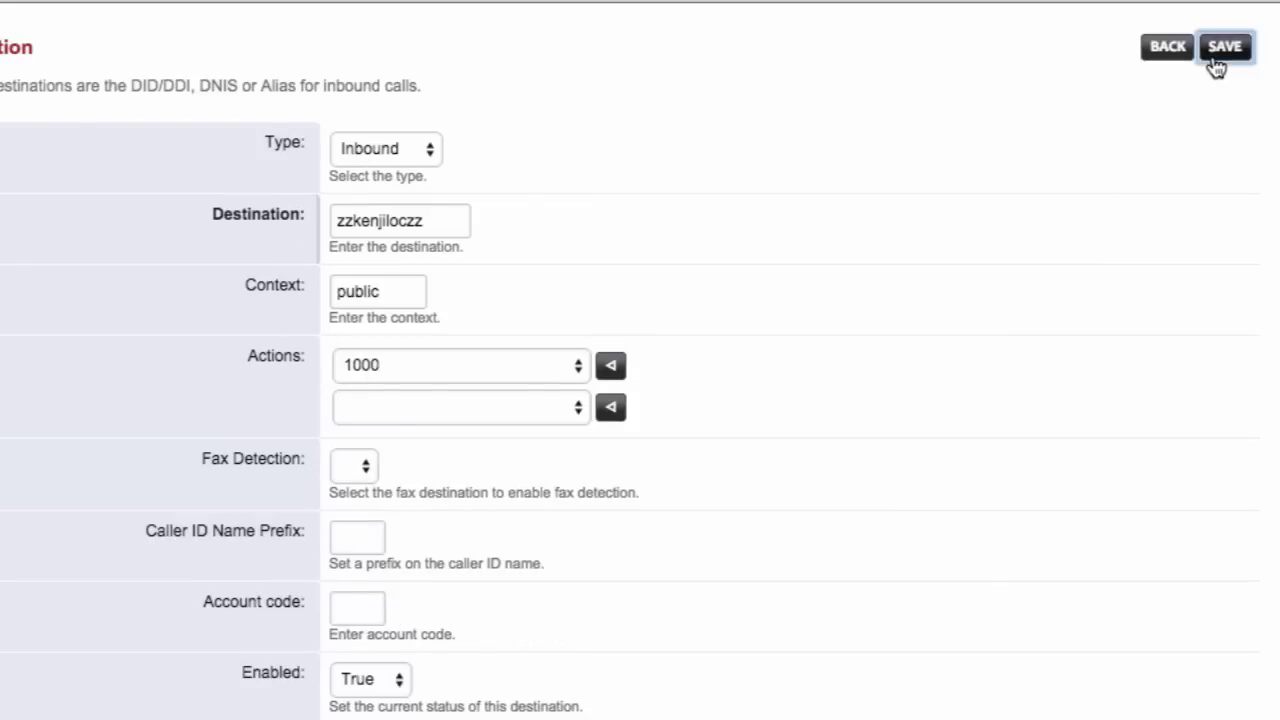
left_click(1216, 62)
mouse_move(125, 145)
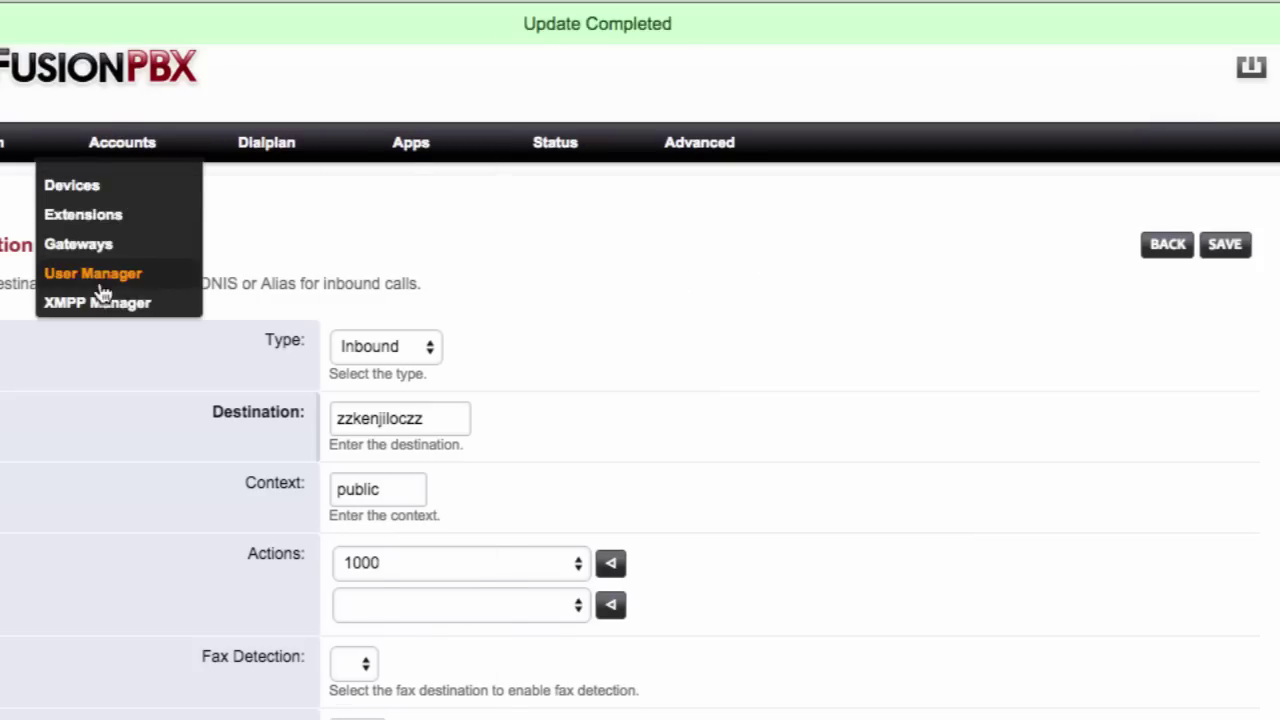
mouse_move(267, 142)
left_click(337, 246)
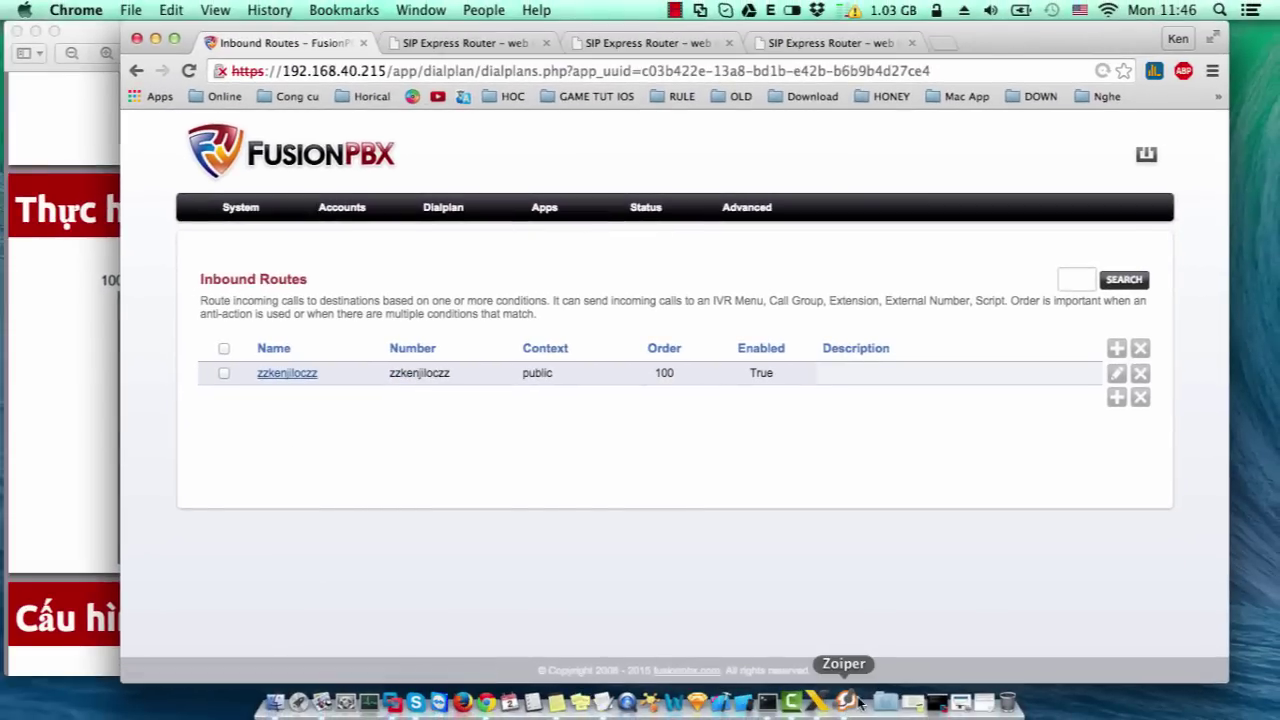
- Switch Zoiper's active account from local 1001 to sip.iptel.org, with the X-Lite 1000 dialer open too
left_click(858, 704)
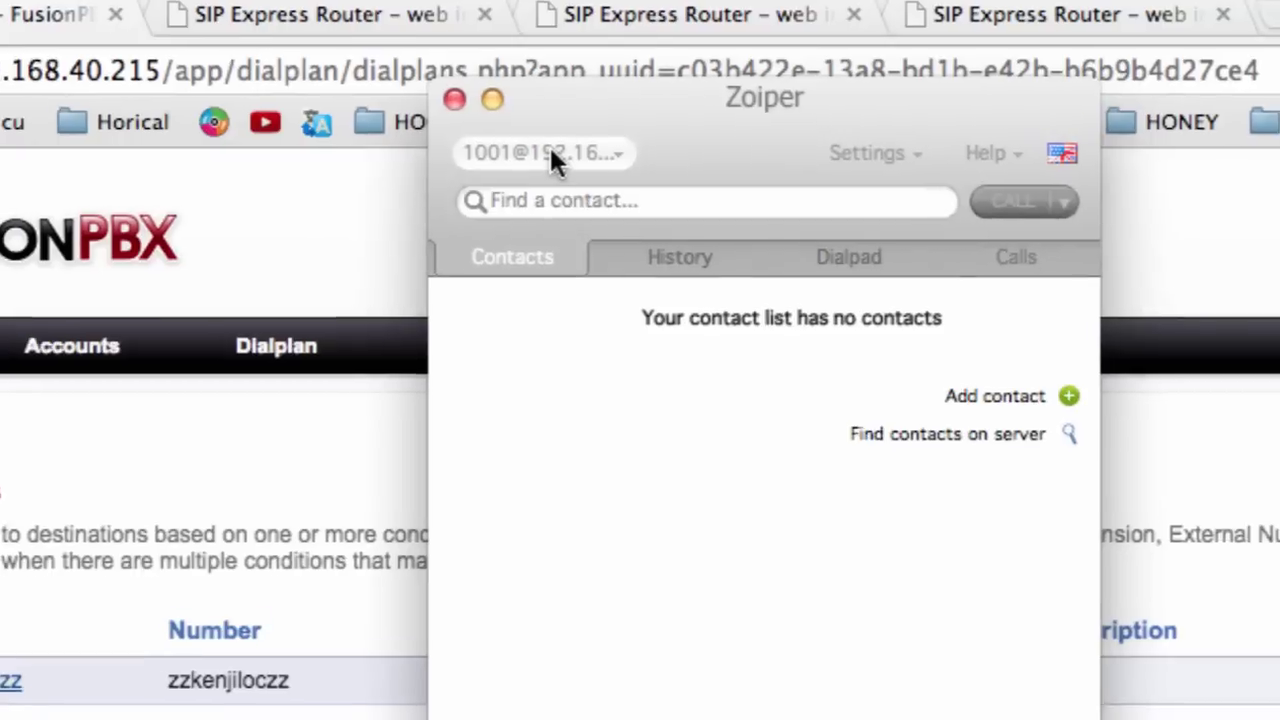
left_click(549, 152)
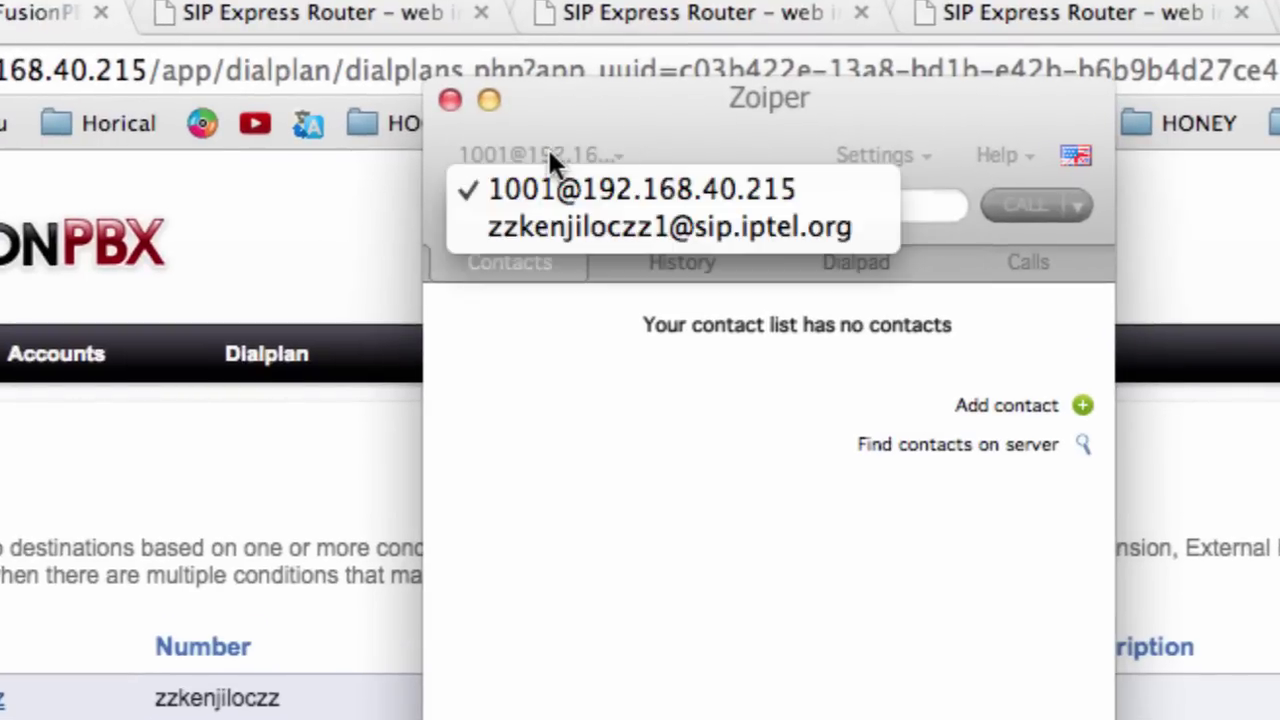
left_click(569, 224)
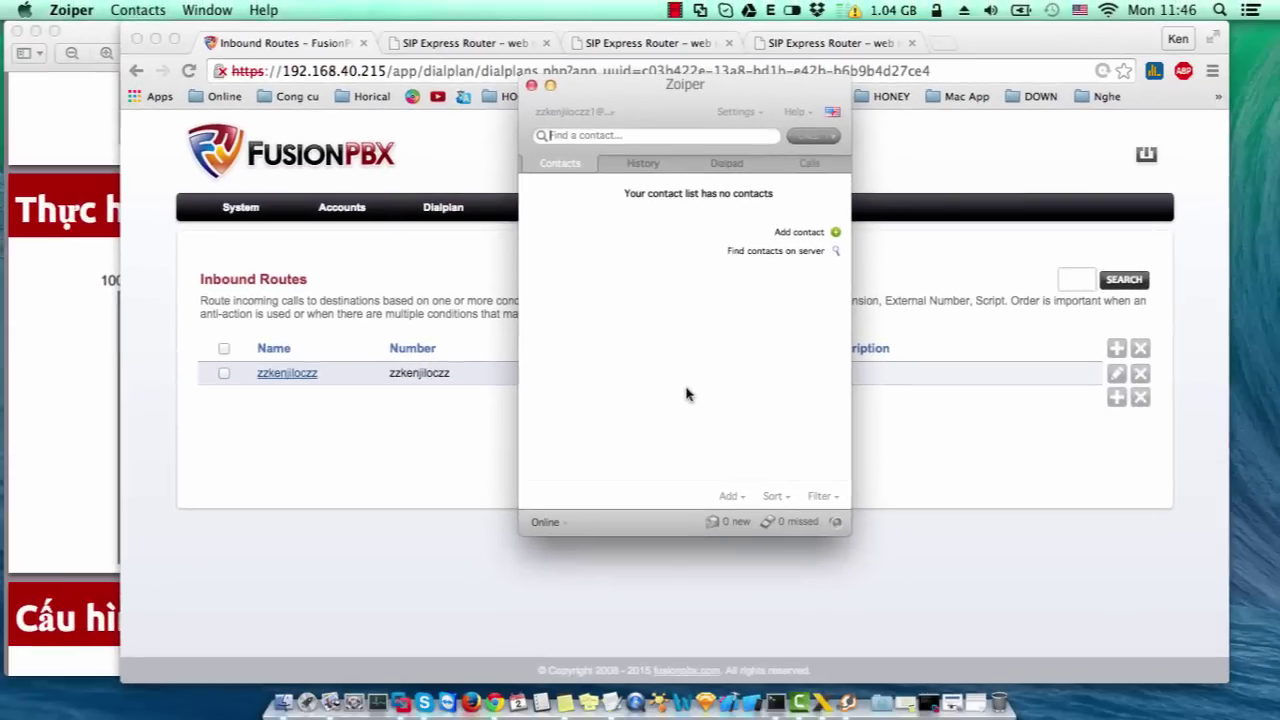
left_click(822, 703)
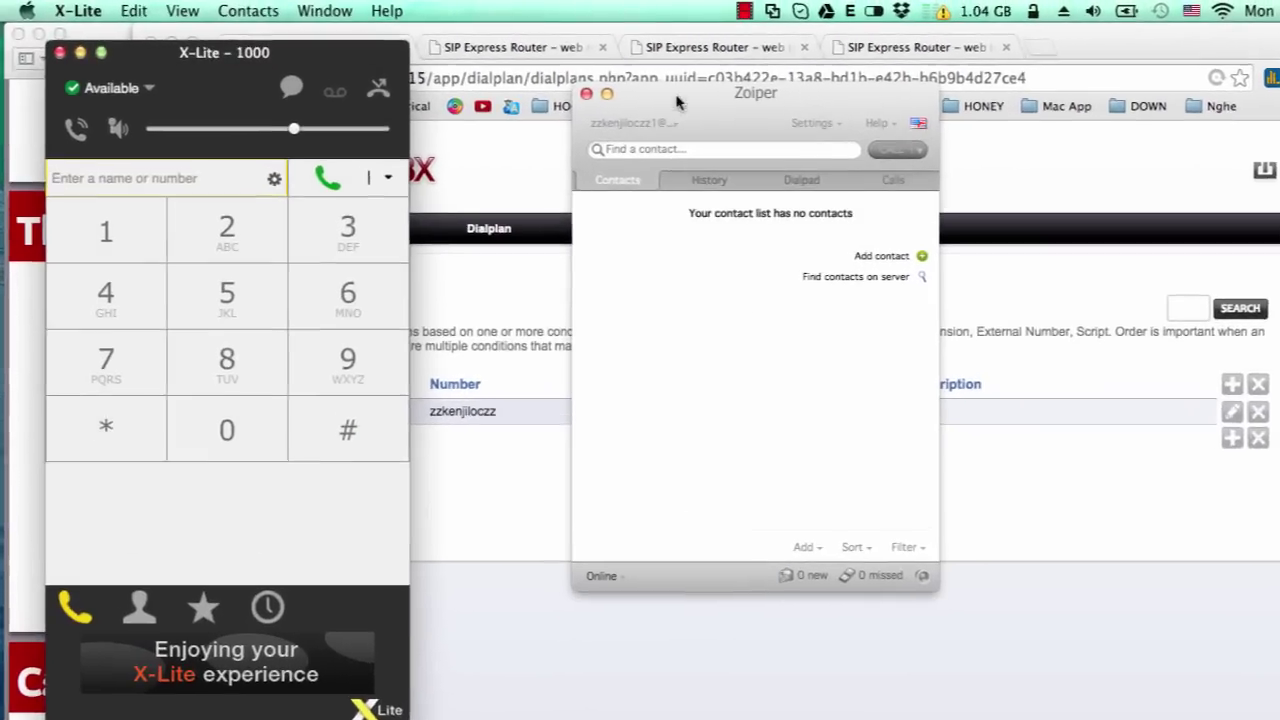
- Move Zoiper aside, show its dialpad, and look up the second iptel account's number in the notes
left_click(676, 97)
left_click_drag(819, 93, 967, 88)
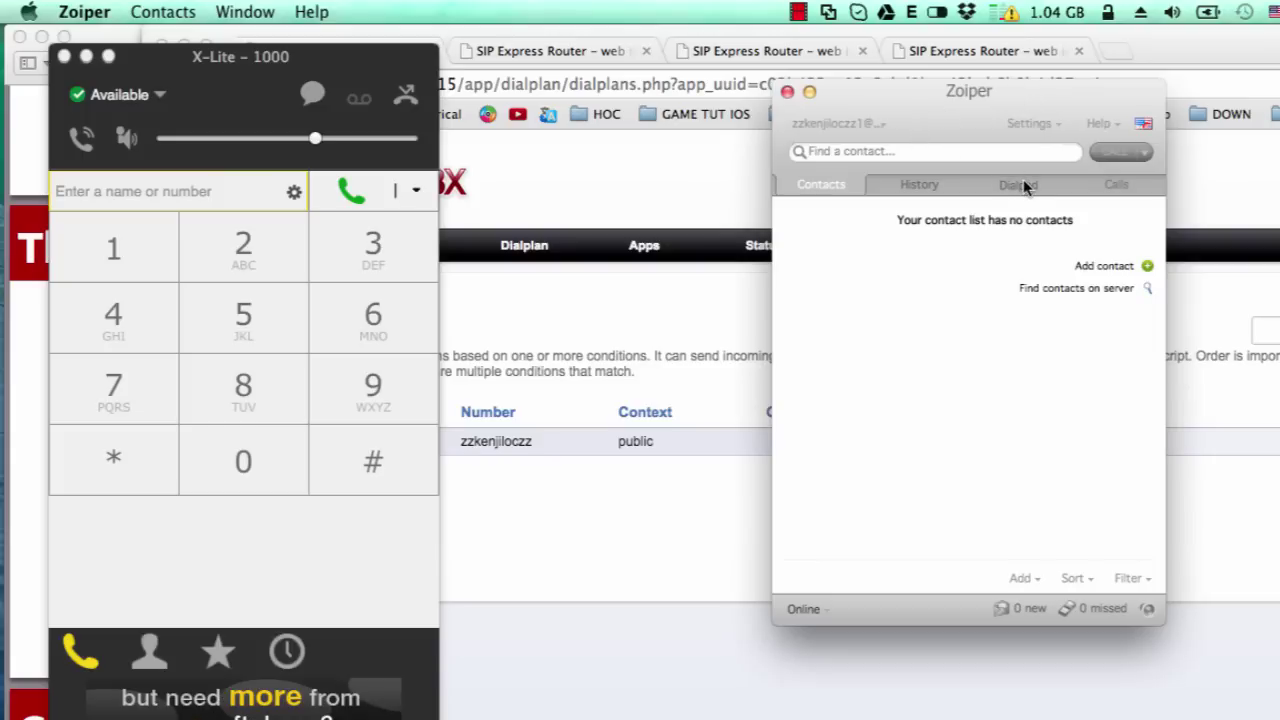
left_click(1020, 182)
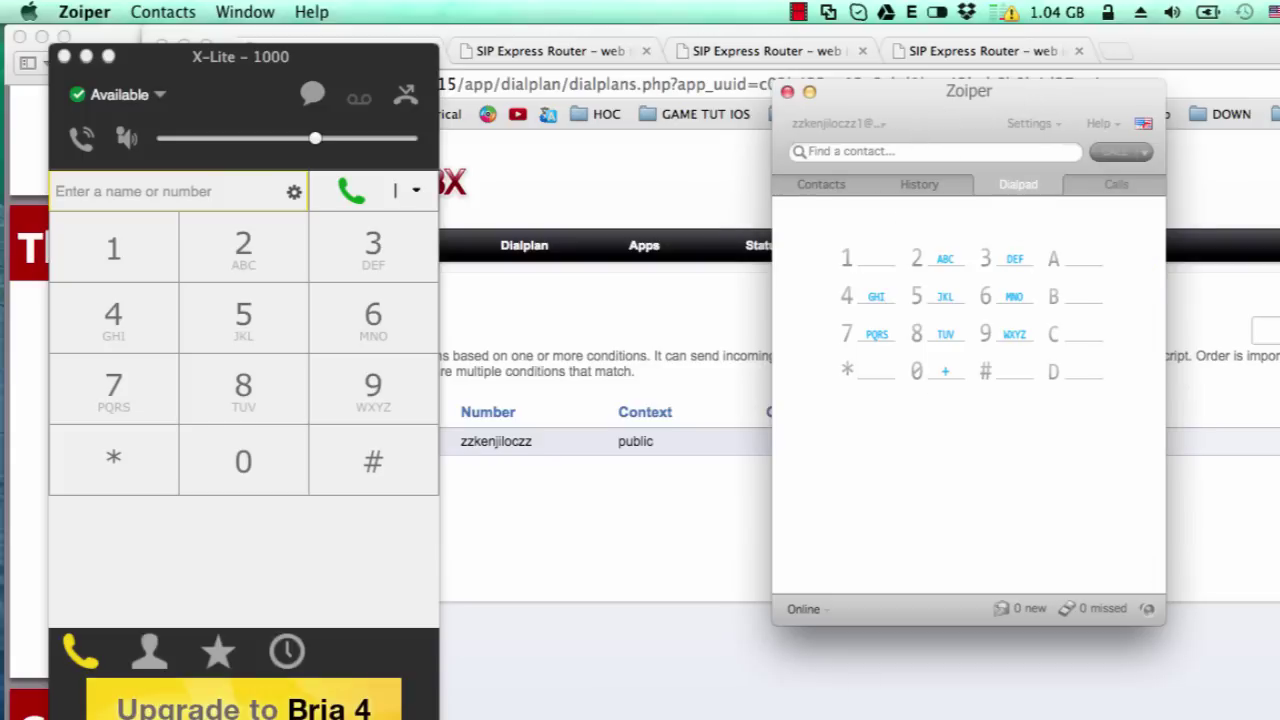
left_click(626, 716)
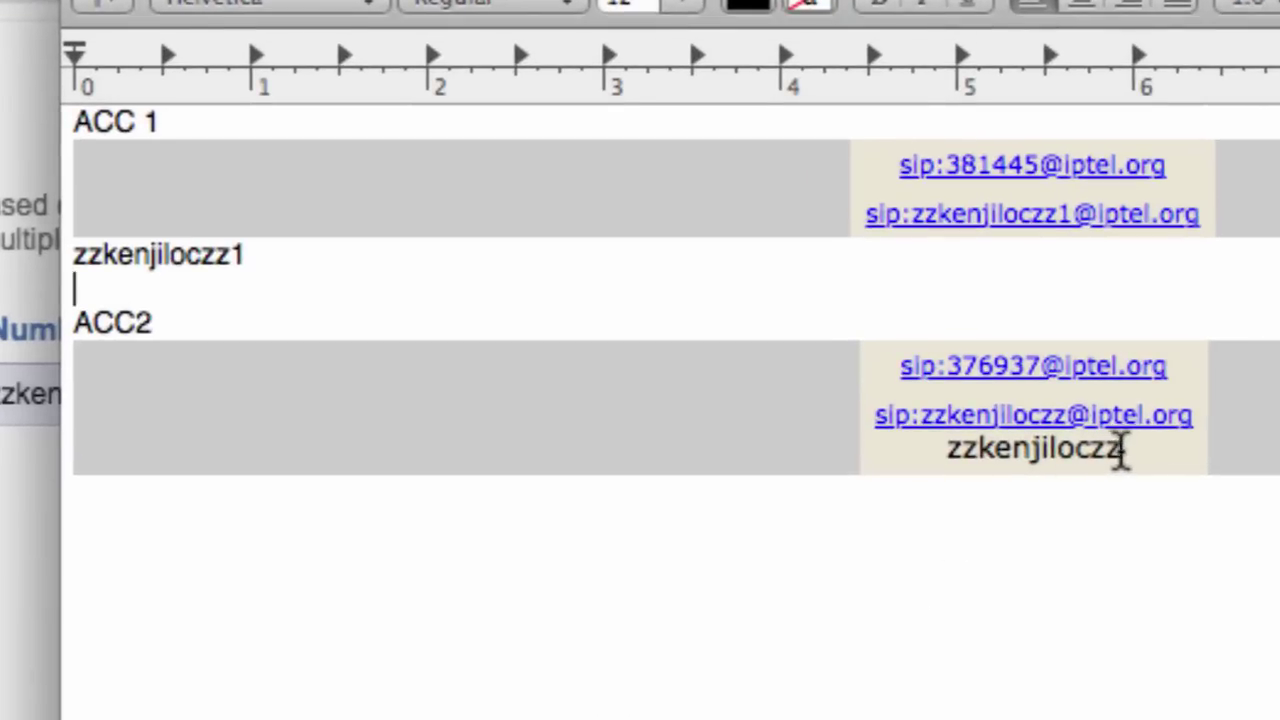
left_click_drag(1098, 452, 930, 461)
key("Right")
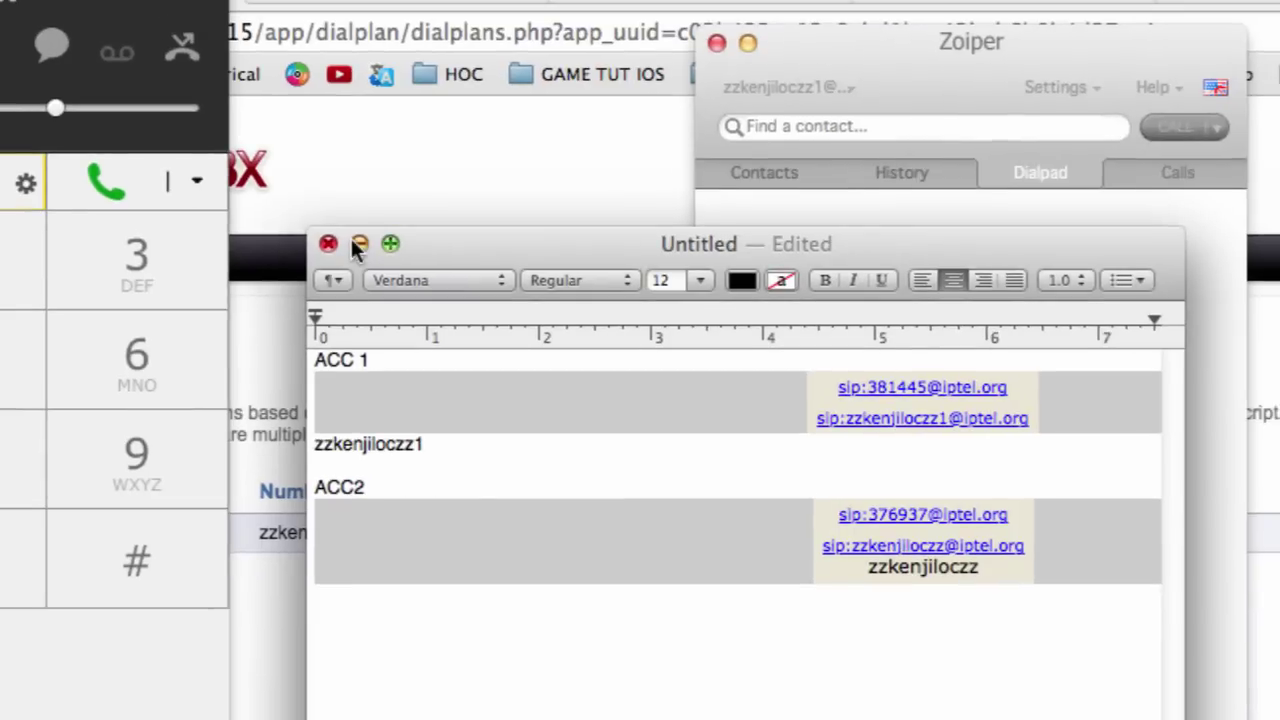
left_click(311, 176)
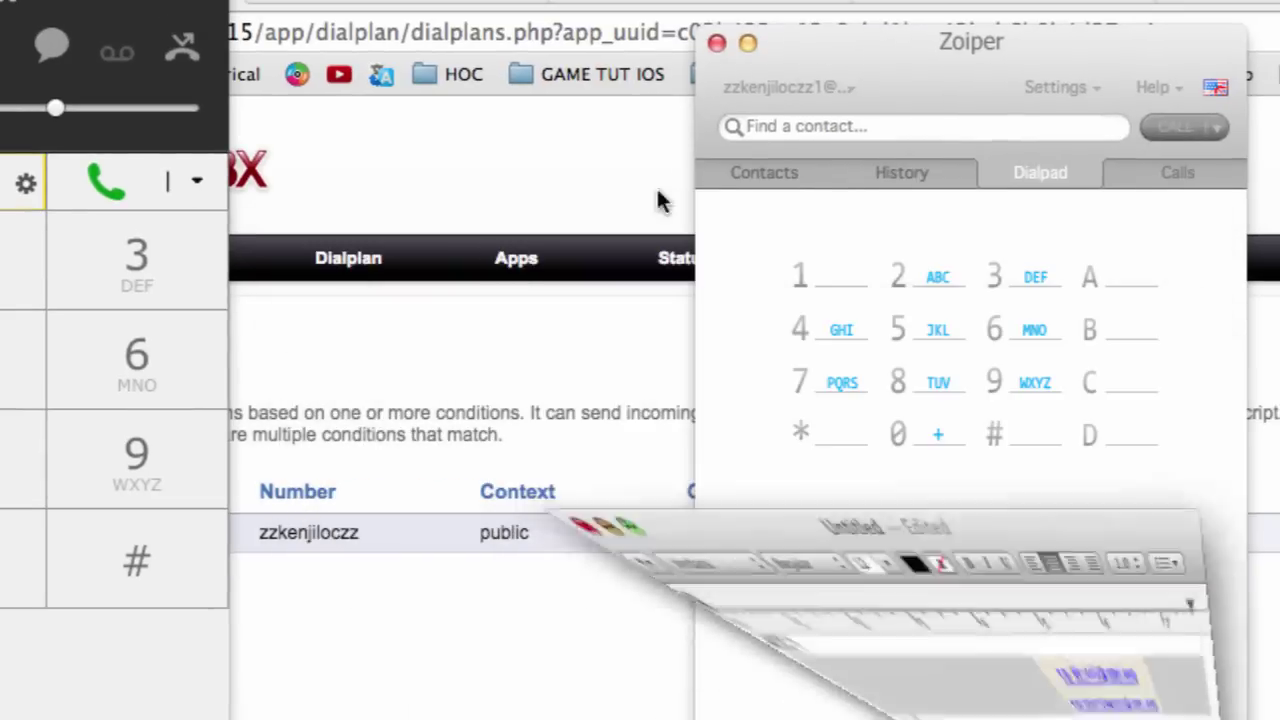
- Dial the second iptel account's six-digit number on Zoiper's dialpad and place the call
left_click(1009, 276)
left_click(835, 385)
left_click(998, 333)
left_click(1000, 362)
left_click(999, 275)
left_click(800, 380)
left_click(1176, 127)
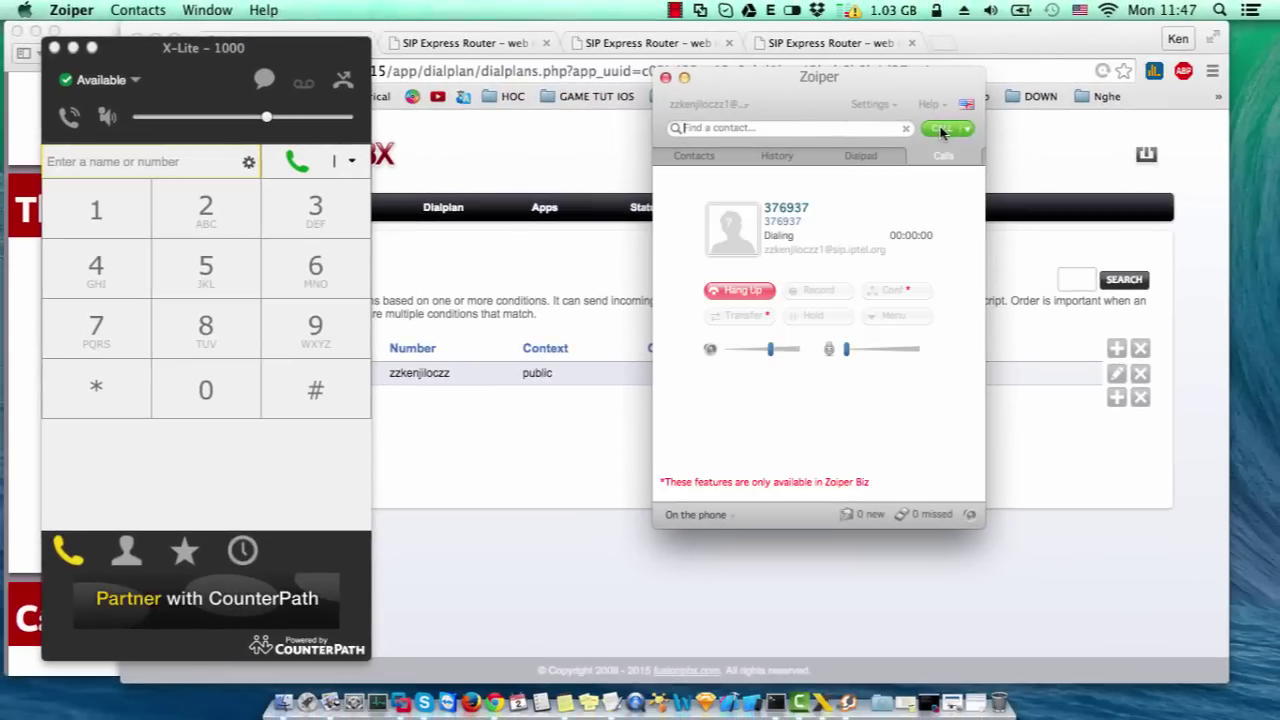